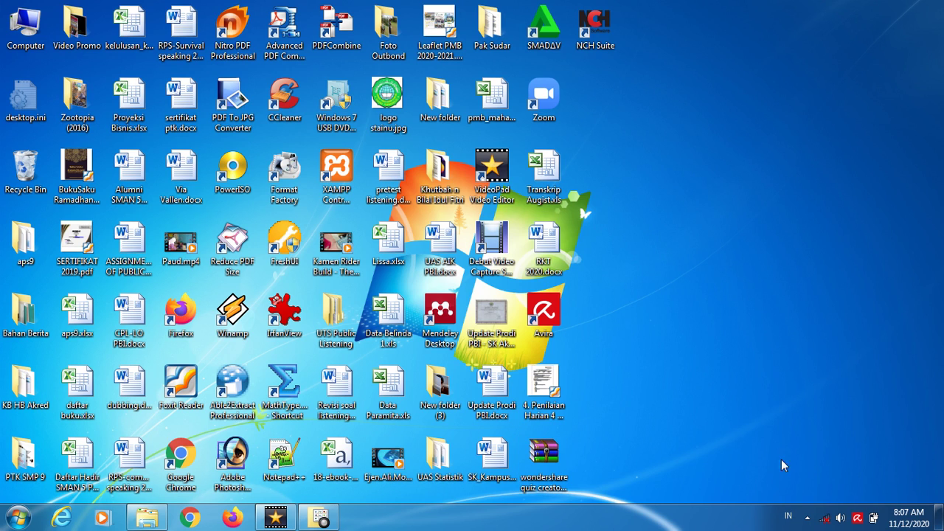
- Open the quiz creator RAR, enter its 4.5.1 folder and run quizcreator_full_4.51.exe
{"action": "mouse_move", "coordinate": [828, 521]}
{"action": "double_click", "coordinate": [554, 457]}
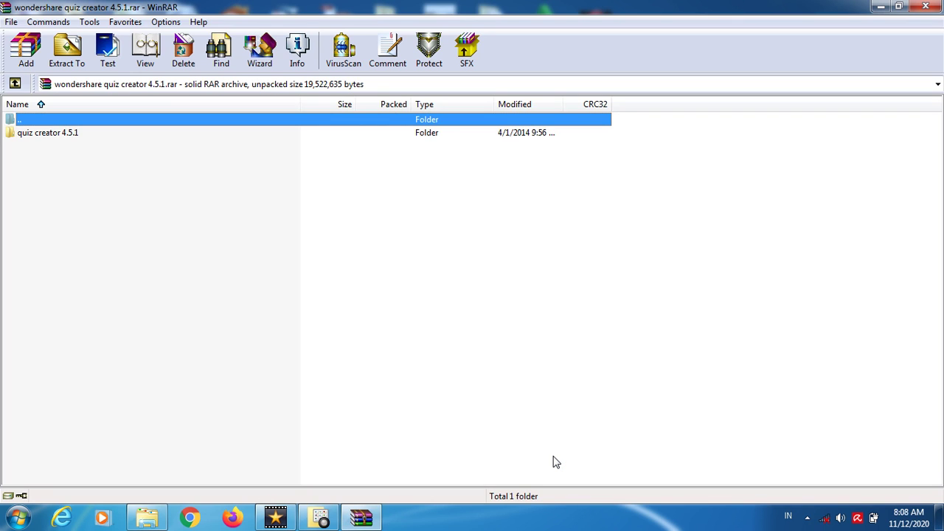
{"action": "left_click", "coordinate": [56, 134]}
{"action": "double_click", "coordinate": [54, 133]}
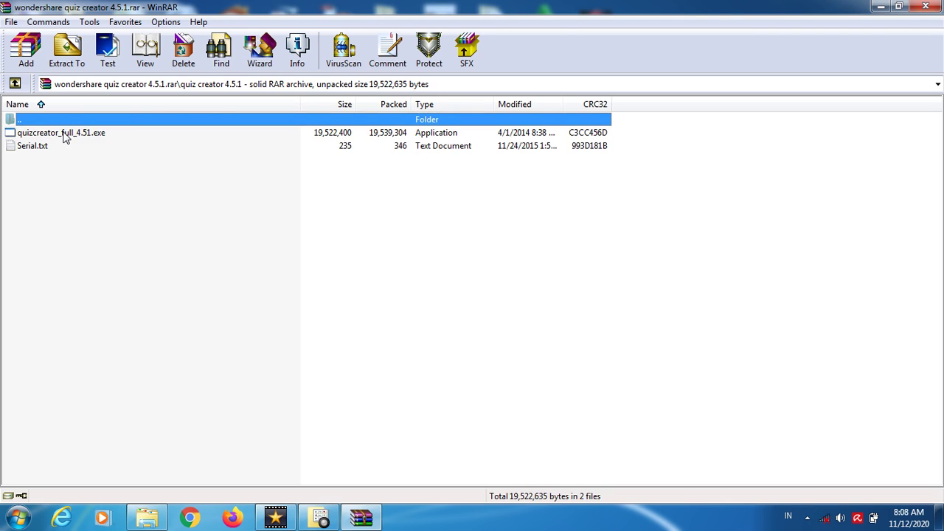
{"action": "double_click", "coordinate": [63, 134]}
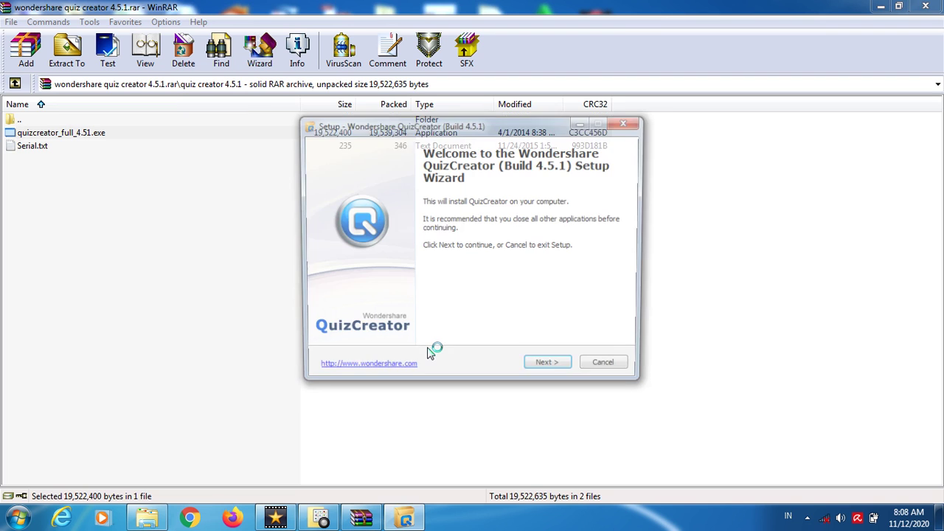
- Install QuizCreator 4.5.1, accepting the licence and keeping the default location and desktop shortcut
{"action": "left_click", "coordinate": [551, 368]}
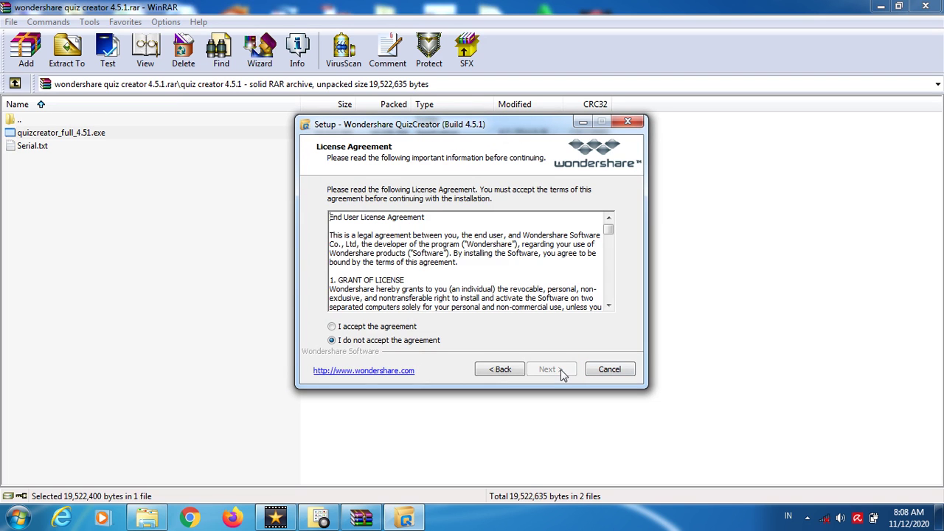
{"action": "left_click", "coordinate": [399, 329]}
{"action": "left_click", "coordinate": [550, 368]}
{"action": "left_click", "coordinate": [553, 370]}
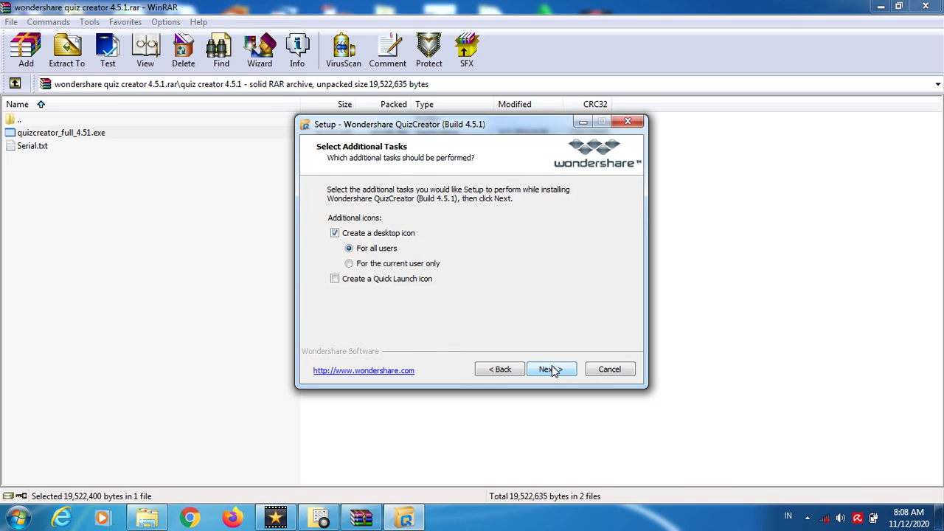
{"action": "left_click", "coordinate": [551, 369]}
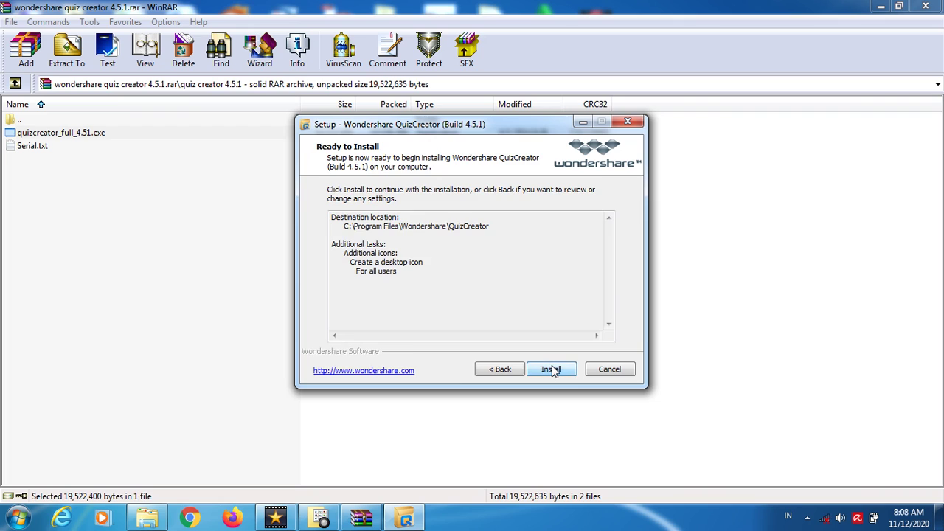
{"action": "left_click", "coordinate": [553, 369]}
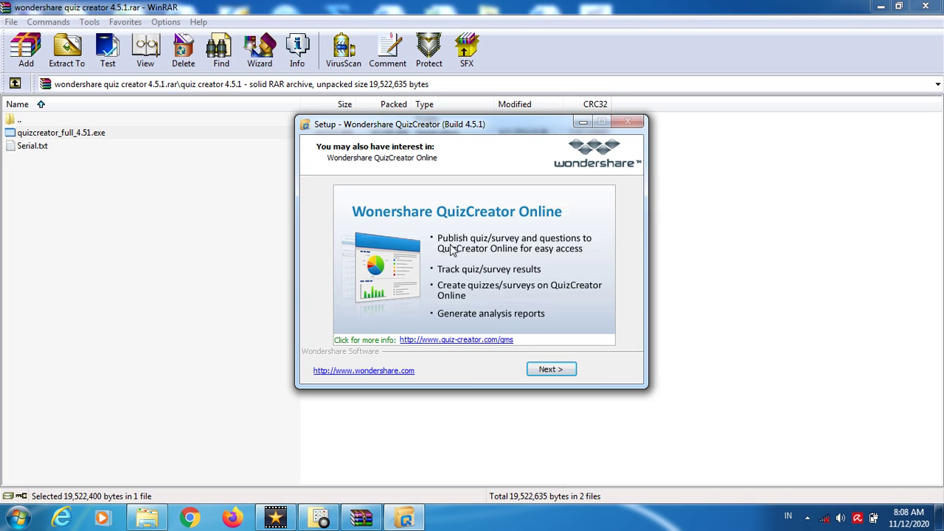
{"action": "left_click", "coordinate": [557, 371]}
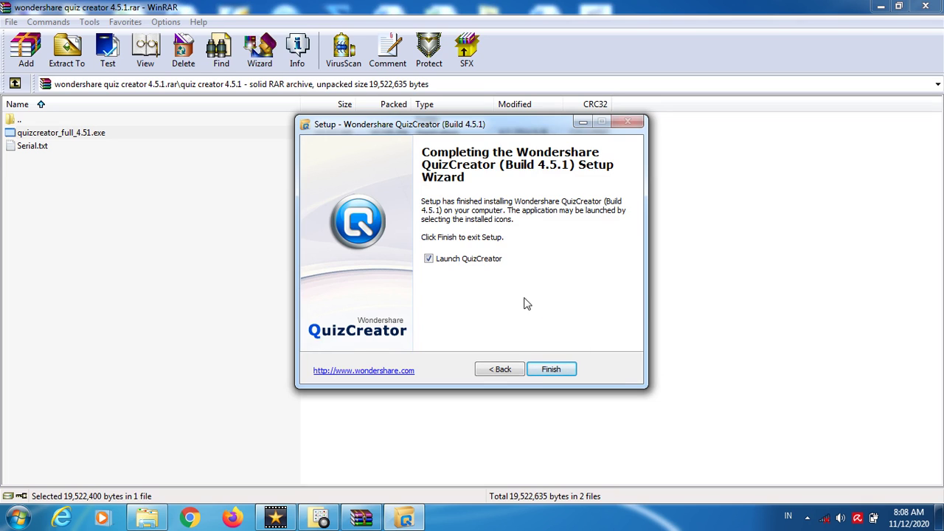
- Finish setup, dismiss the failed Live Update notice and close the QuizCreator start window
{"action": "left_click", "coordinate": [552, 370]}
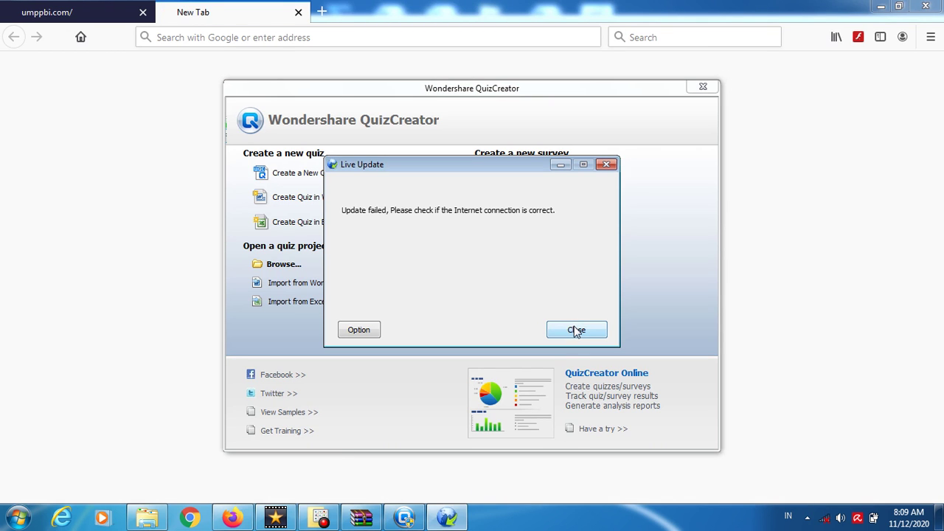
{"action": "left_click", "coordinate": [574, 328]}
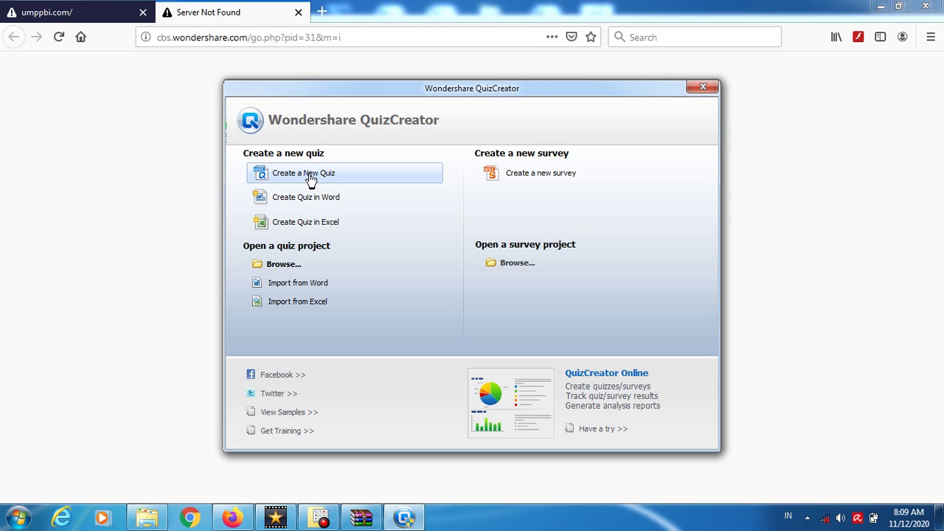
{"action": "left_click", "coordinate": [703, 86]}
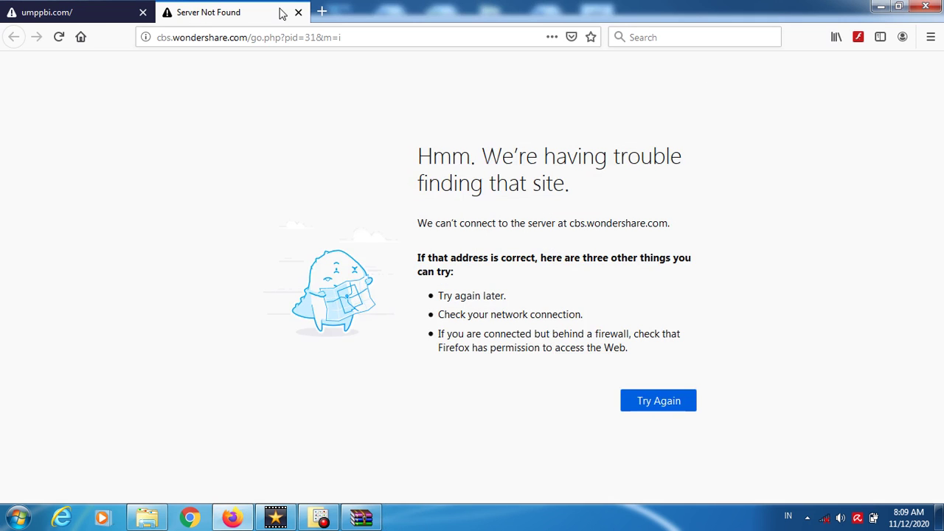
- Close the Firefox tab and minimize Firefox and WinRAR to reveal the desktop
{"action": "left_click", "coordinate": [298, 12]}
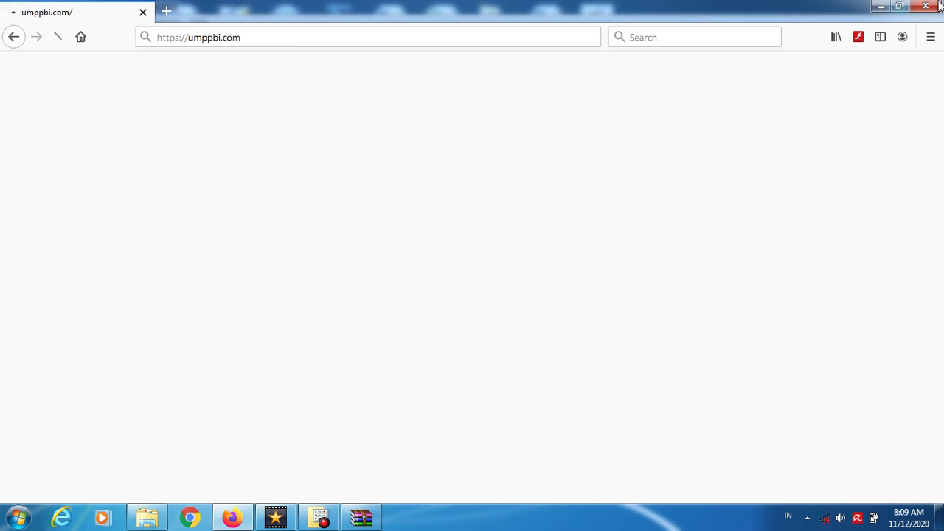
{"action": "left_click", "coordinate": [881, 8]}
{"action": "left_click", "coordinate": [881, 8]}
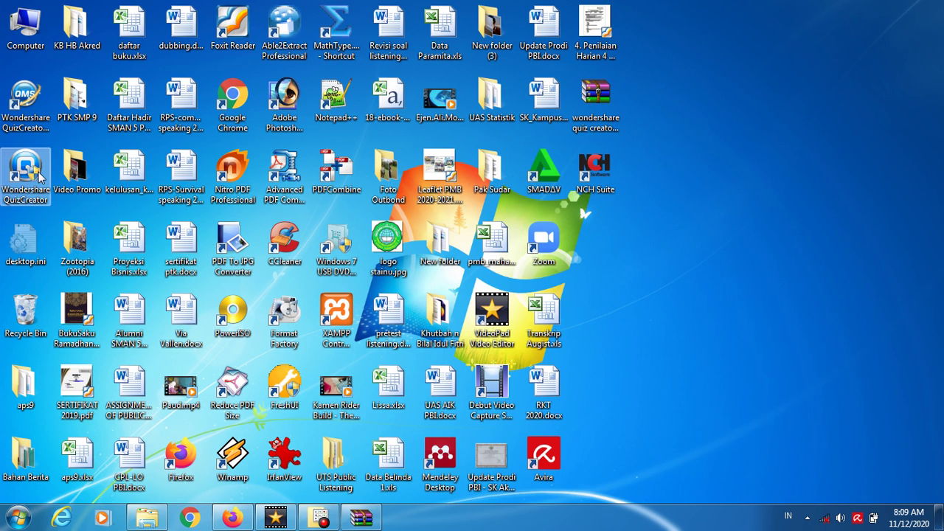
- Launch Wondershare QuizCreator from its desktop shortcut
{"action": "left_click", "coordinate": [35, 111]}
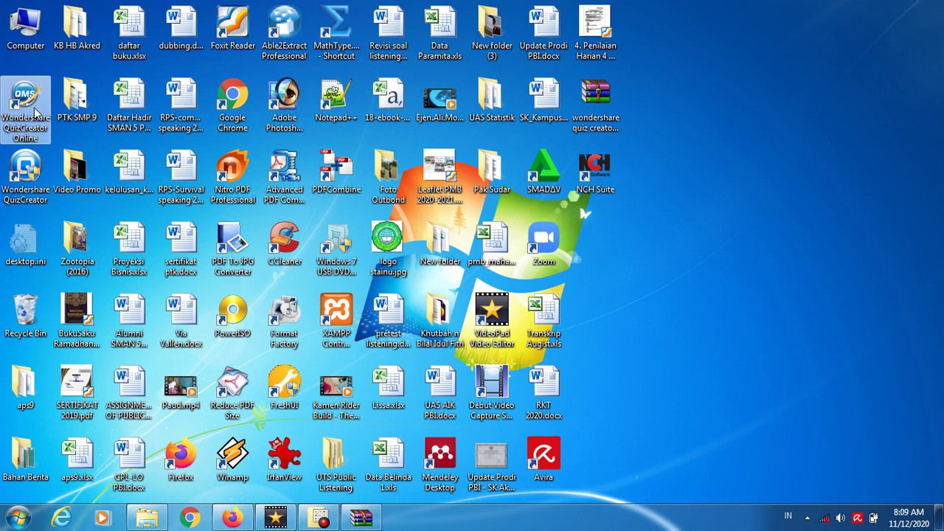
{"action": "left_click", "coordinate": [32, 168]}
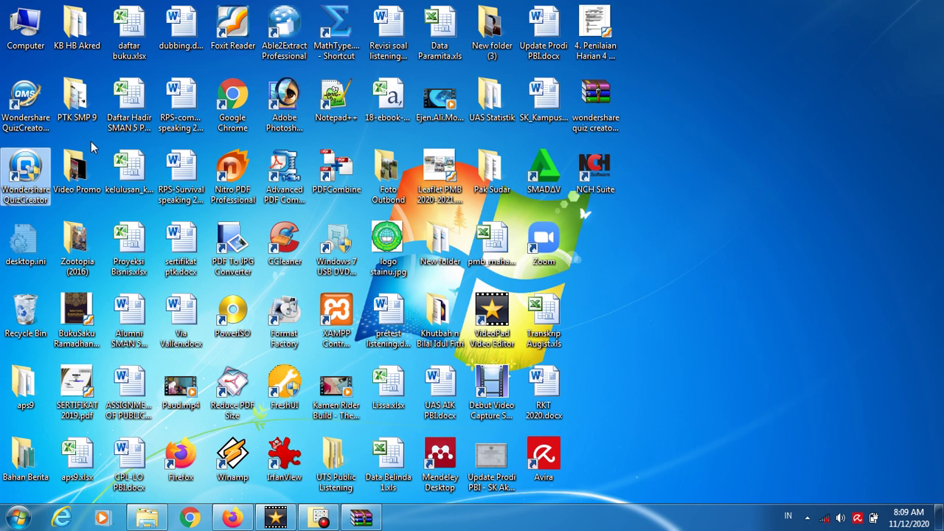
{"action": "double_click", "coordinate": [22, 170]}
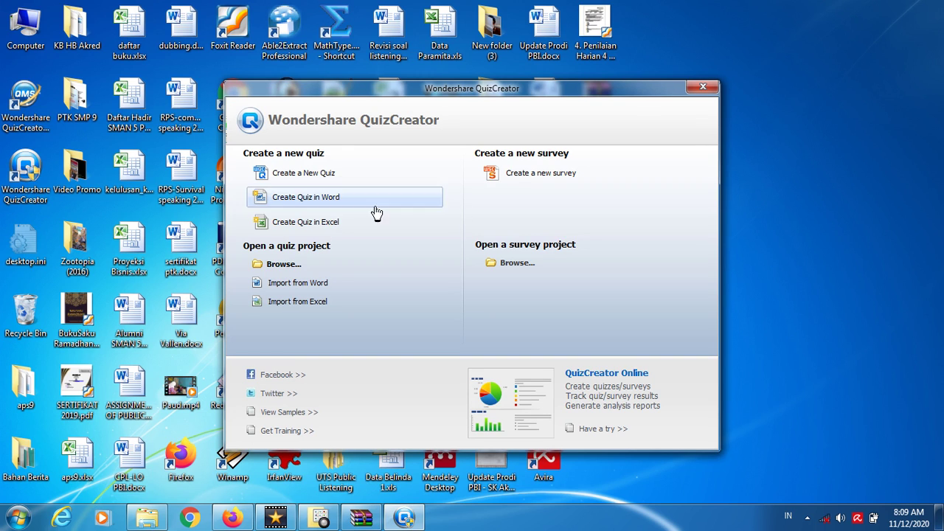
- Create a new quiz, confirm version 4.5.1 in Help > About, then bring WinRAR forward
{"action": "left_click", "coordinate": [305, 185]}
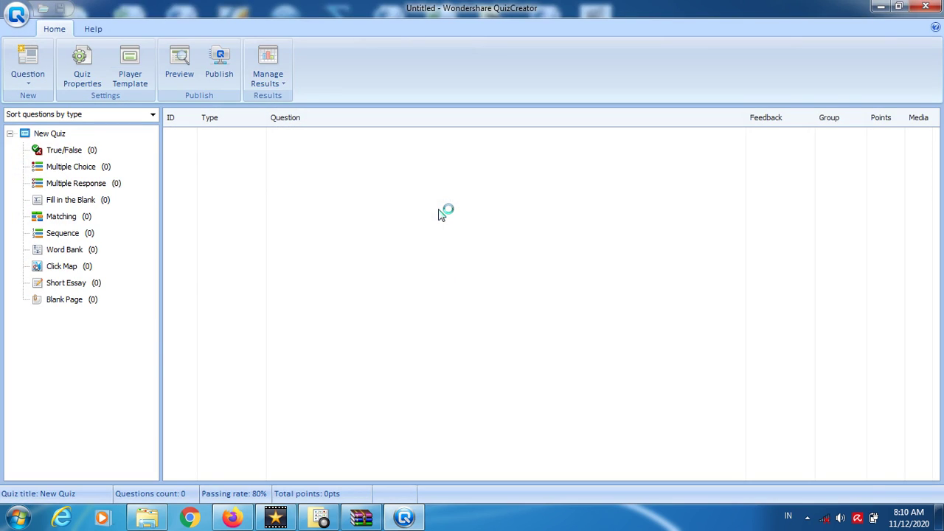
{"action": "left_click", "coordinate": [98, 29]}
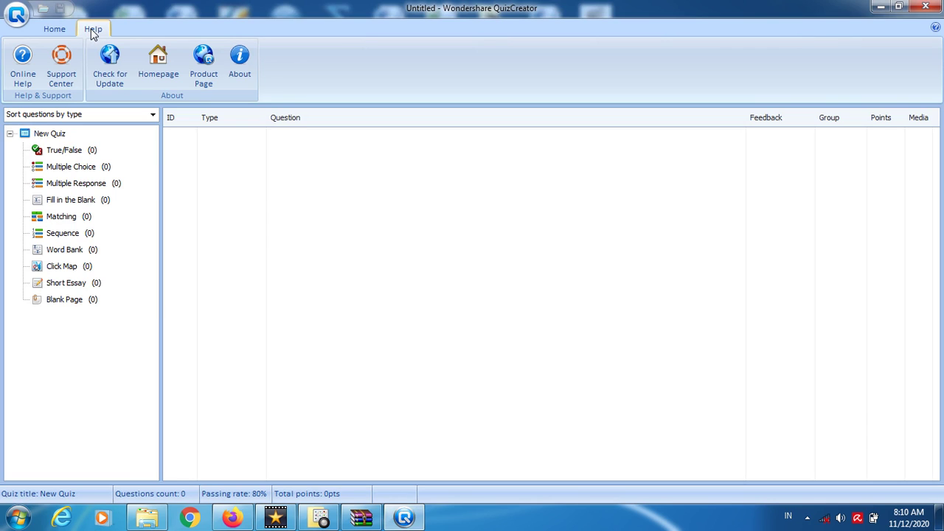
{"action": "left_click", "coordinate": [243, 56]}
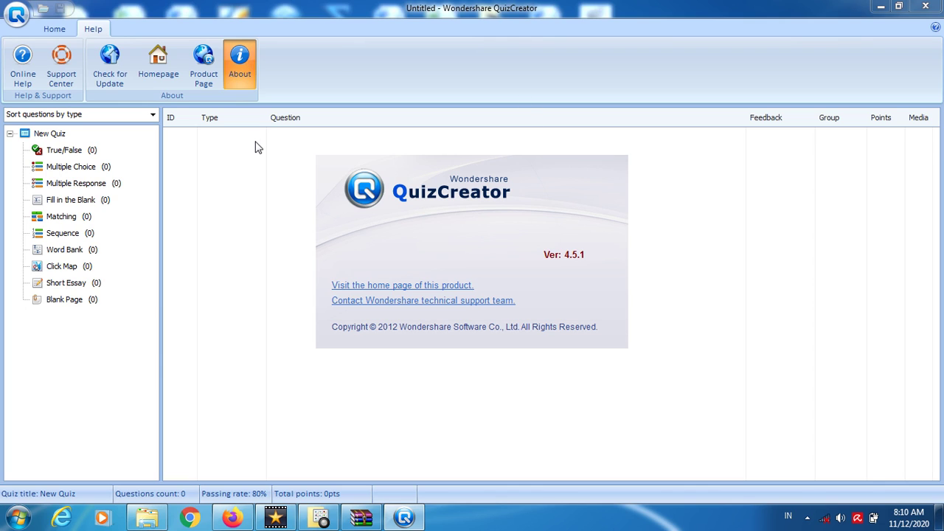
{"action": "left_click", "coordinate": [618, 172]}
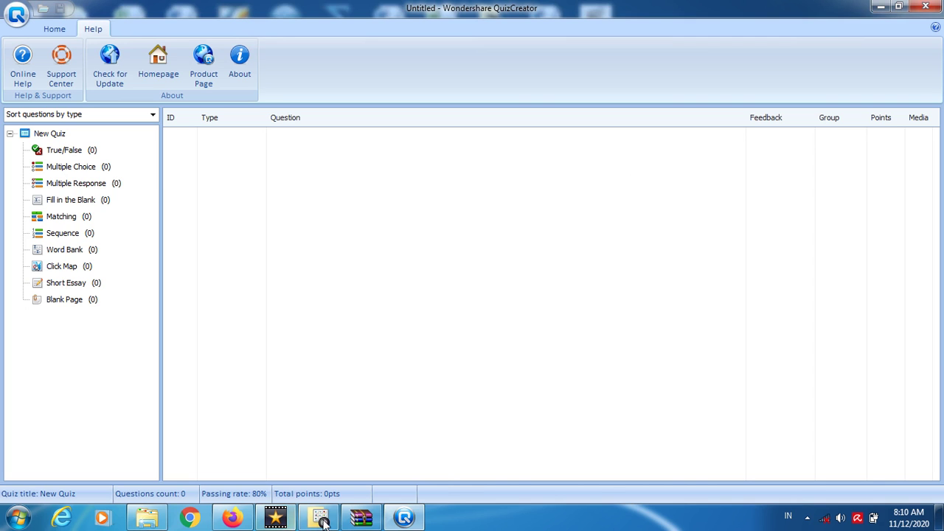
{"action": "left_click", "coordinate": [361, 517]}
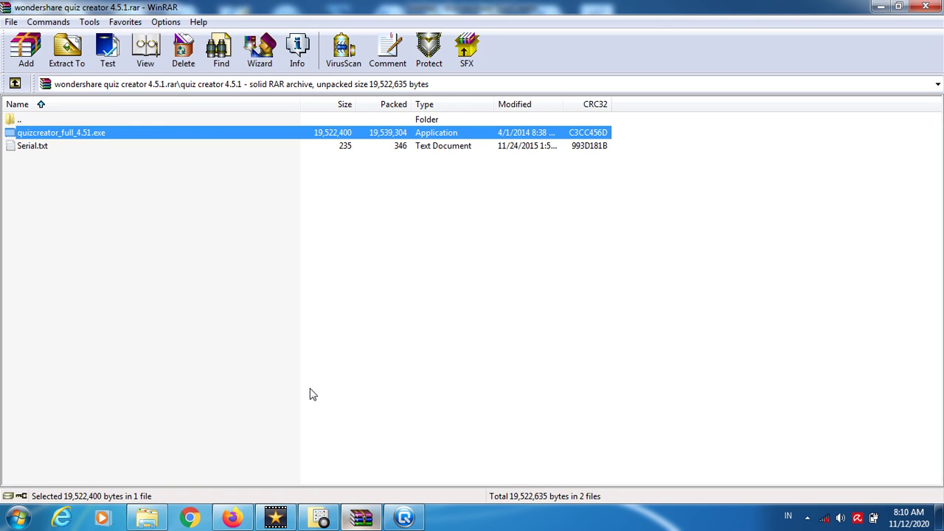
- Read Serial.txt's activation steps and licence key in Notepad, then close it and return to QuizCreator
{"action": "double_click", "coordinate": [41, 150]}
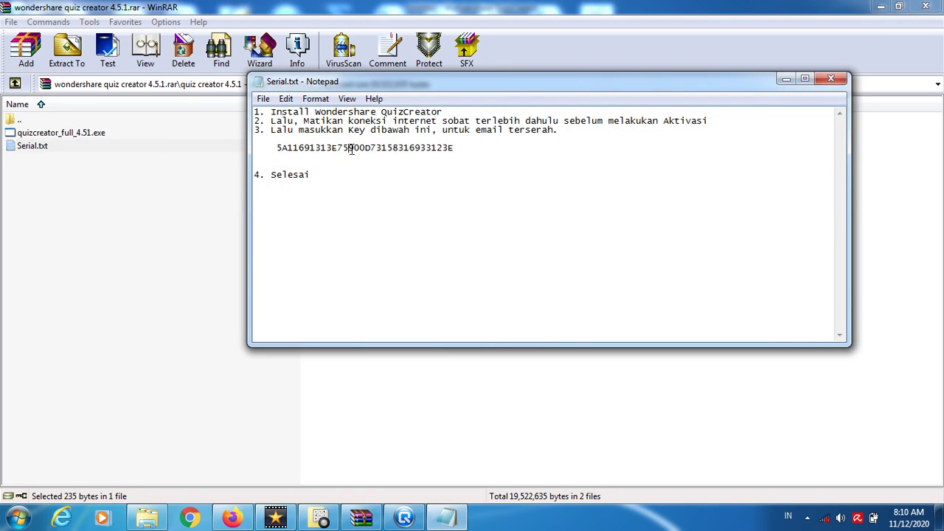
{"action": "double_click", "coordinate": [351, 150]}
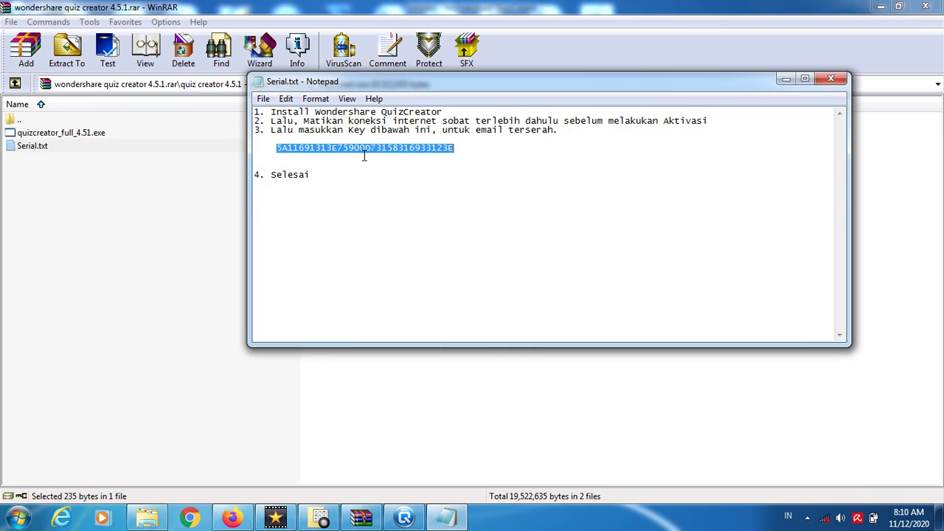
{"action": "left_click", "coordinate": [387, 121]}
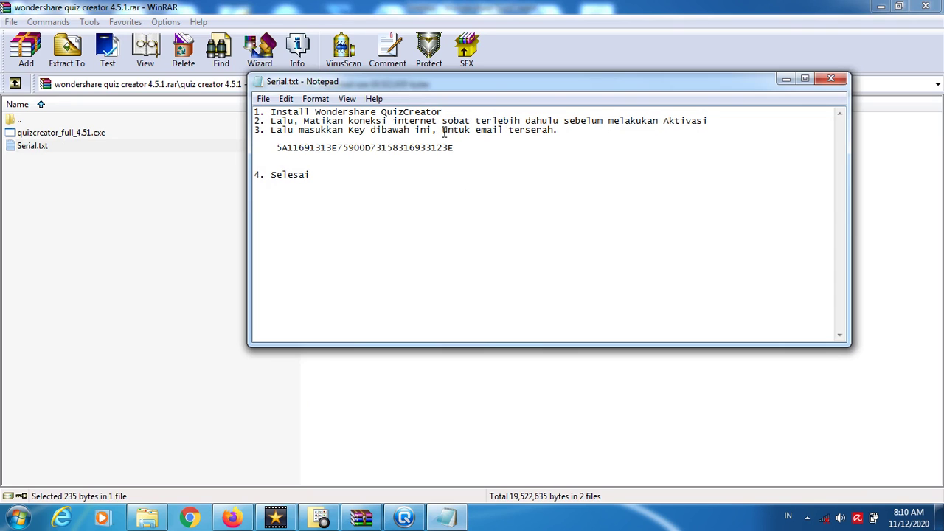
{"action": "left_click_drag", "start_coordinate": [443, 131], "coordinate": [555, 130]}
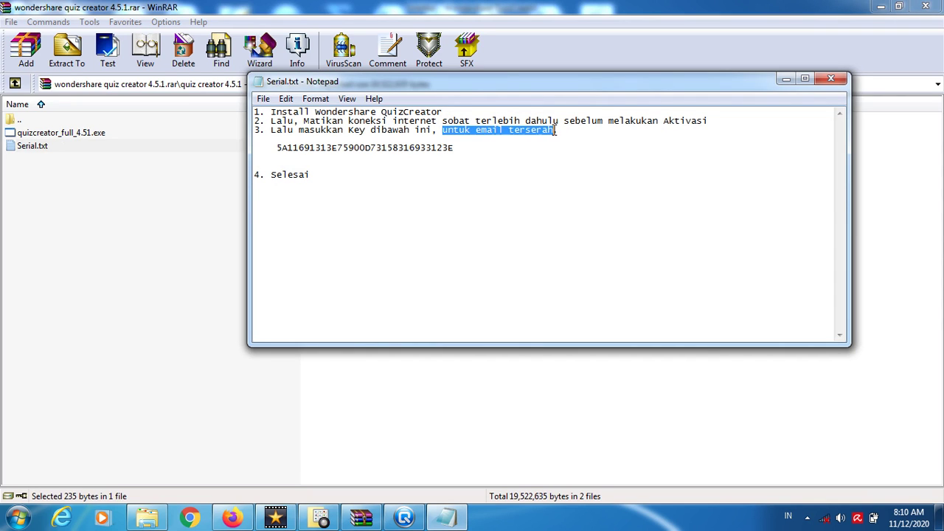
{"action": "left_click", "coordinate": [514, 130]}
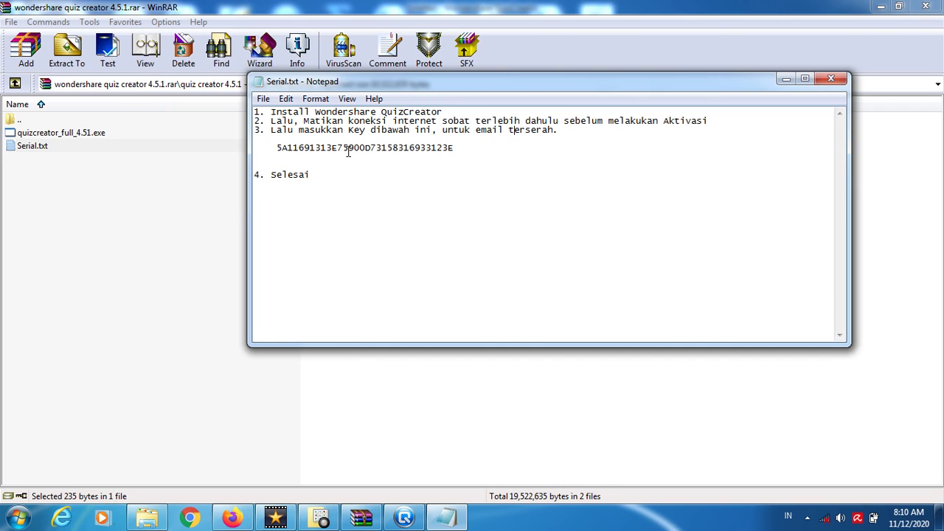
{"action": "left_click", "coordinate": [831, 74]}
{"action": "left_click", "coordinate": [407, 517]}
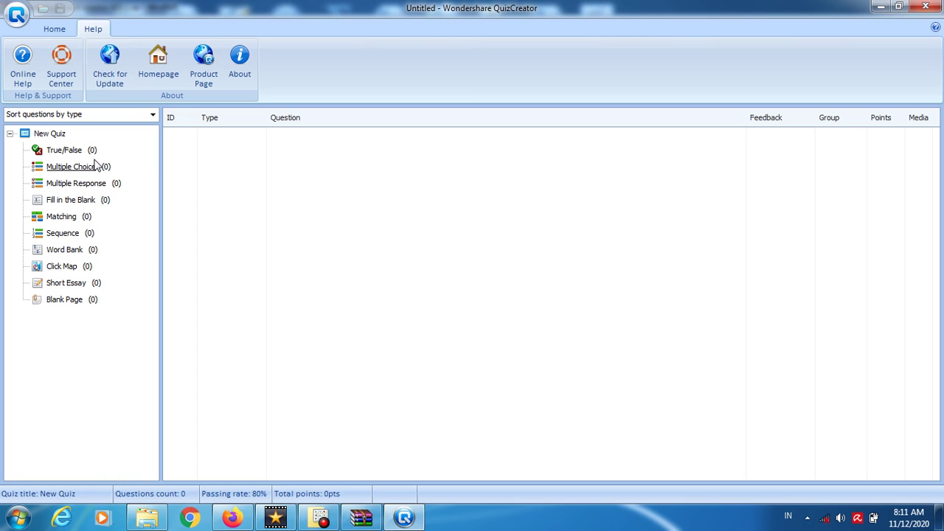
- Open Quiz Properties from the Home tab
{"action": "left_click", "coordinate": [54, 34]}
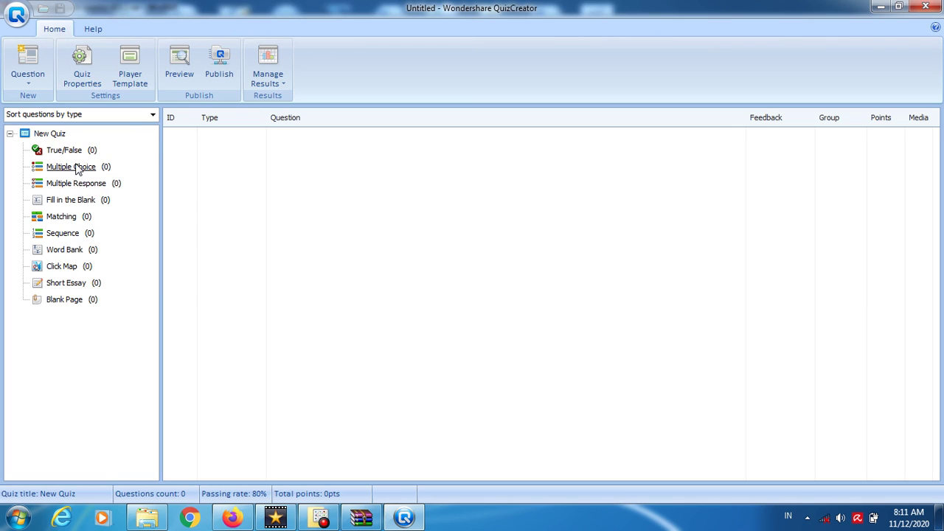
{"action": "left_click", "coordinate": [84, 65]}
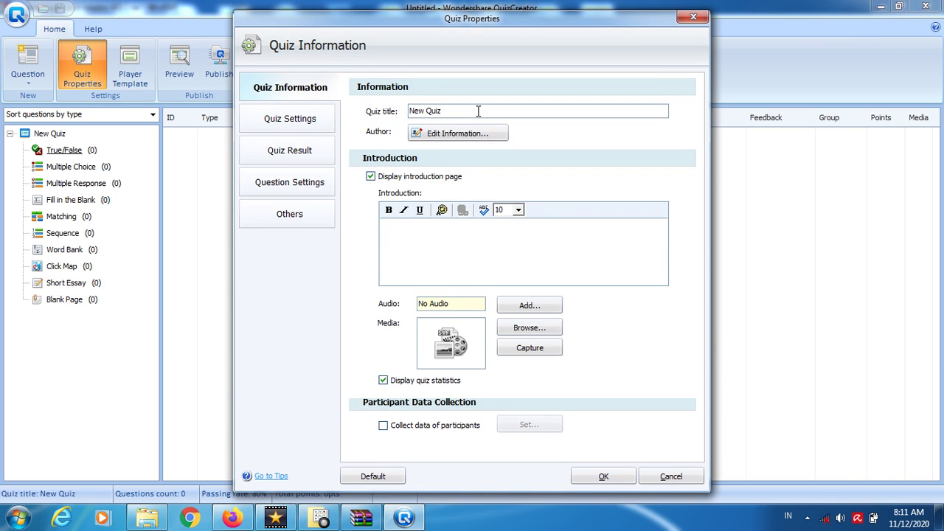
- Replace the quiz title New Quiz with 'Latihan Membuat Soal Reading'
{"action": "left_click", "coordinate": [477, 110]}
{"action": "double_click", "coordinate": [463, 110]}
{"action": "type", "text": "Latihan Membuat Soal Reading"}
- Enter the author's name and e-mail, company UMPurworejo and department English Language Education
{"action": "left_click", "coordinate": [460, 144]}
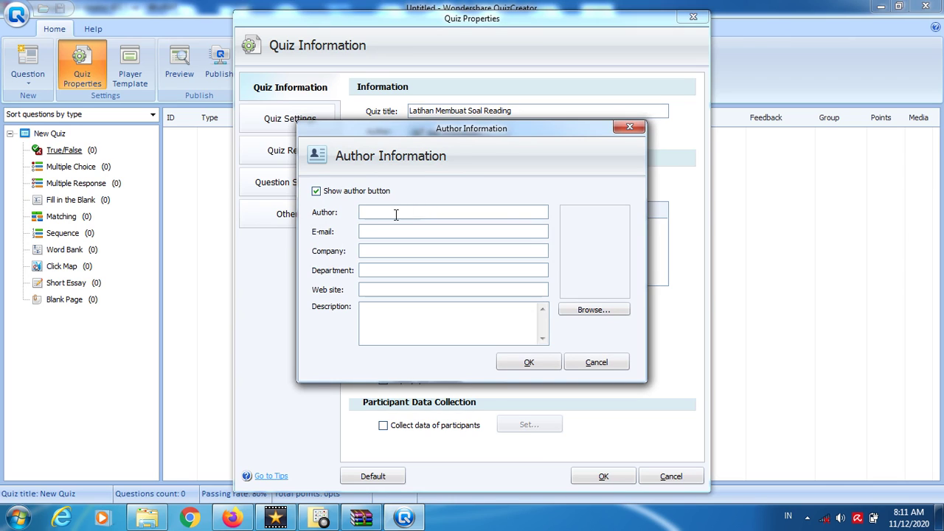
{"action": "key", "text": "Tab"}
{"action": "key", "text": "BackSpace"}
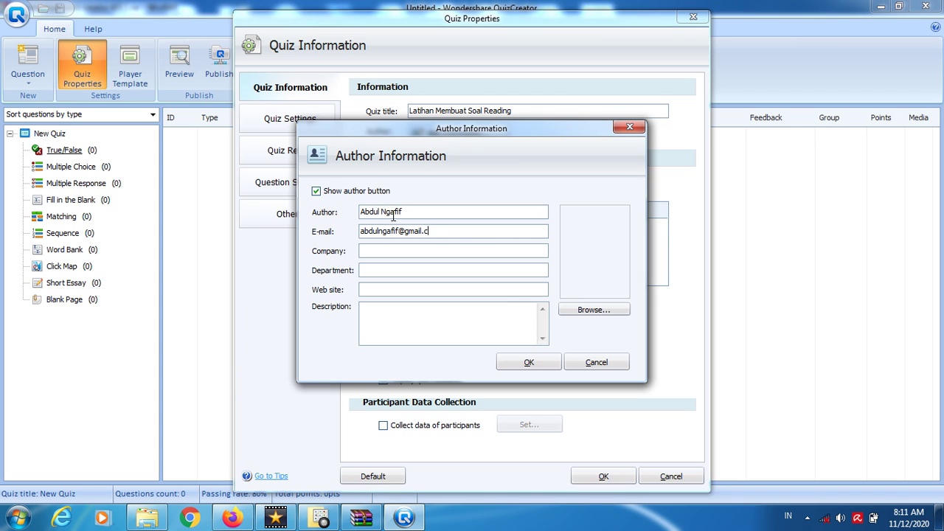
{"action": "key", "text": "Tab"}
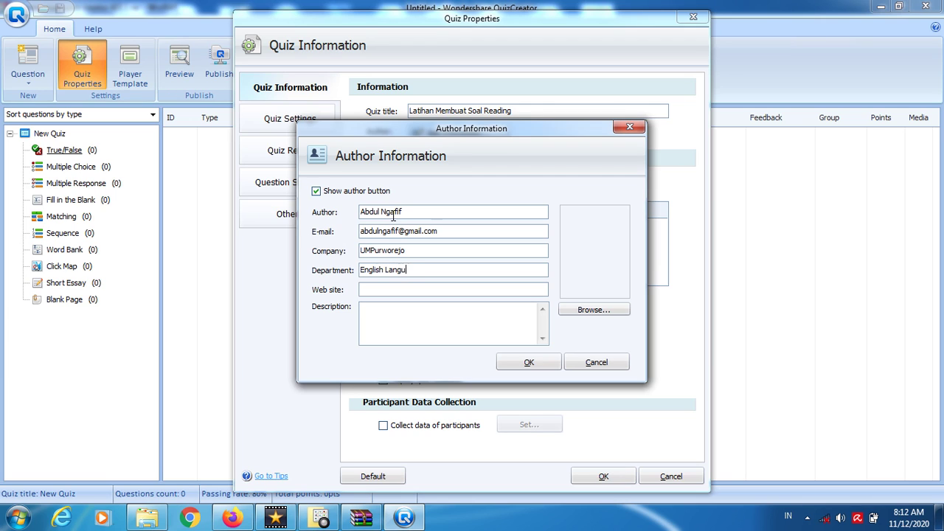
{"action": "key", "text": "Tab"}
- Attach the author's photo file from the Documents library
{"action": "left_click", "coordinate": [603, 313]}
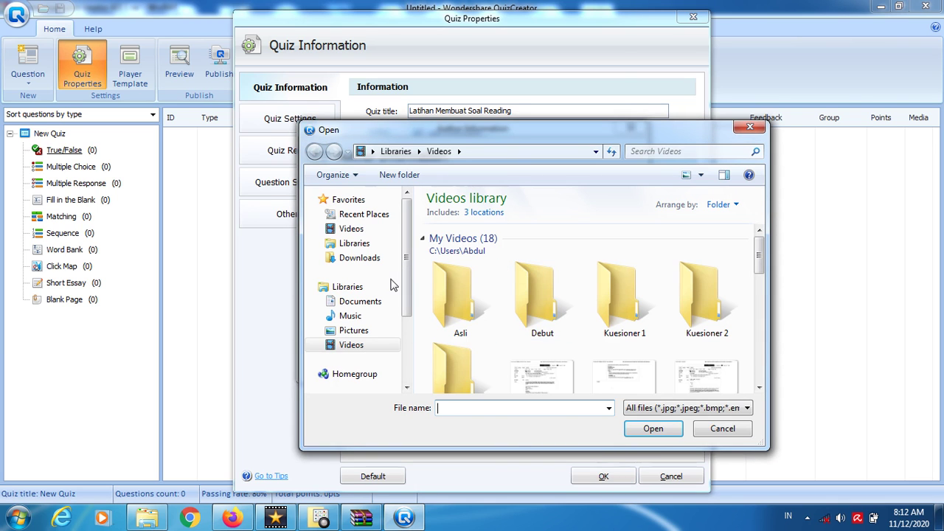
{"action": "left_click", "coordinate": [361, 304]}
{"action": "left_click", "coordinate": [499, 302]}
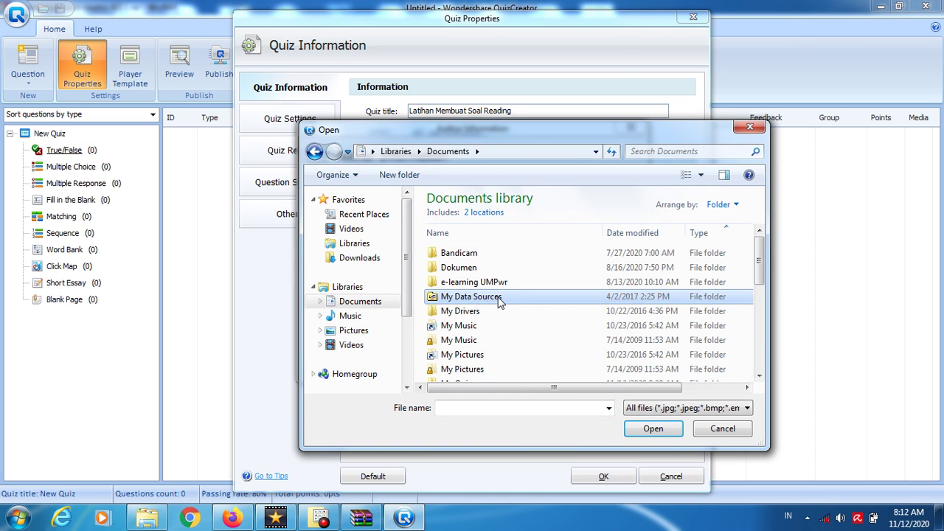
{"action": "scroll", "coordinate": [499, 302], "scroll_direction": "down", "scroll_amount": 8}
{"action": "left_click", "coordinate": [499, 302]}
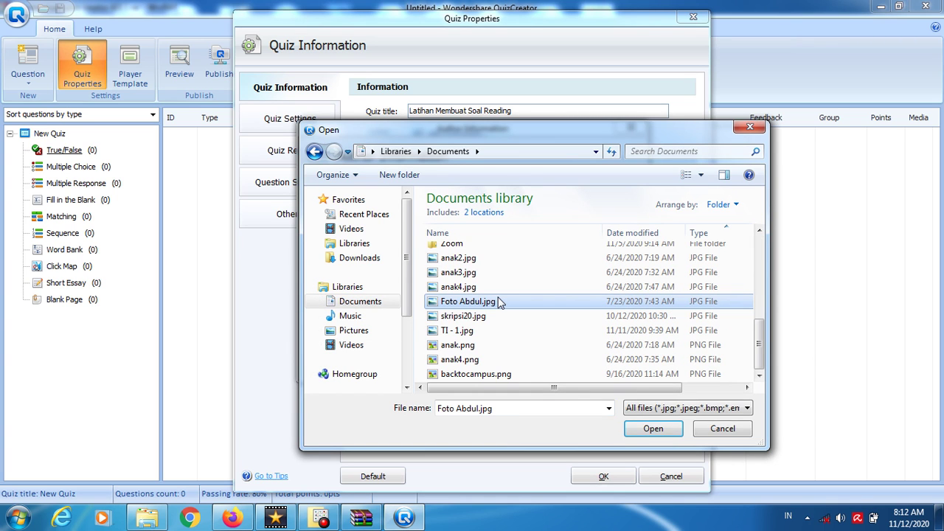
{"action": "double_click", "coordinate": [499, 302]}
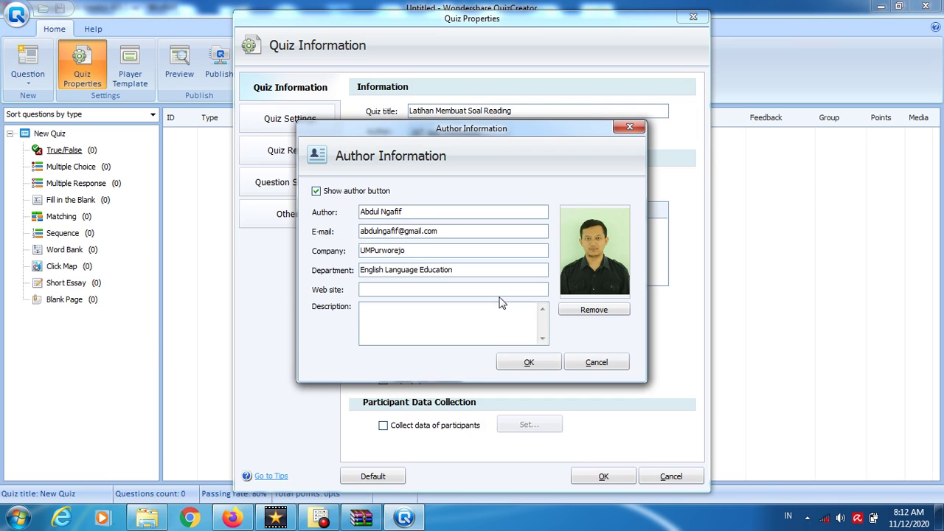
- Confirm the author information, then enable participant data collection and open its field settings
{"action": "left_click", "coordinate": [530, 363]}
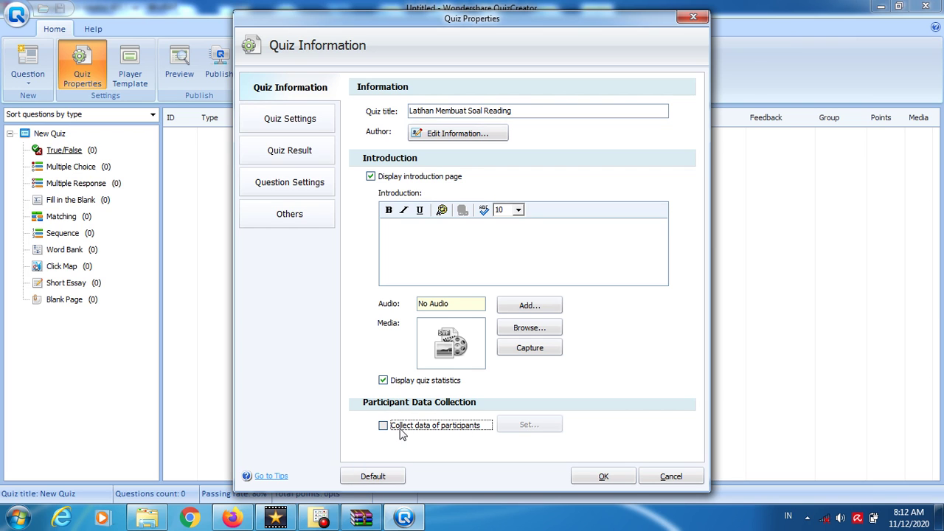
{"action": "left_click", "coordinate": [401, 428]}
{"action": "left_click", "coordinate": [508, 429]}
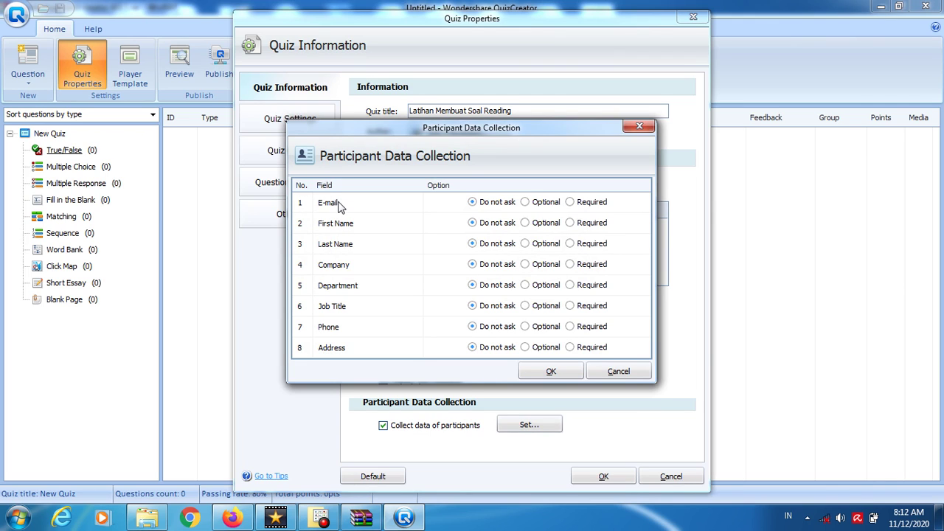
- Rename the first three participant fields to Name, NIS and CLass
{"action": "left_click", "coordinate": [338, 206]}
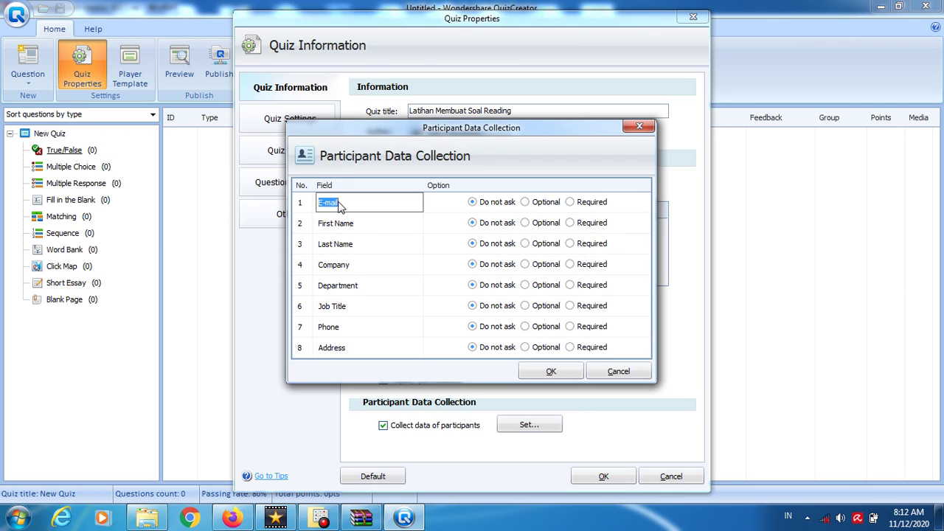
{"action": "type", "text": "Name"}
{"action": "left_click", "coordinate": [339, 226]}
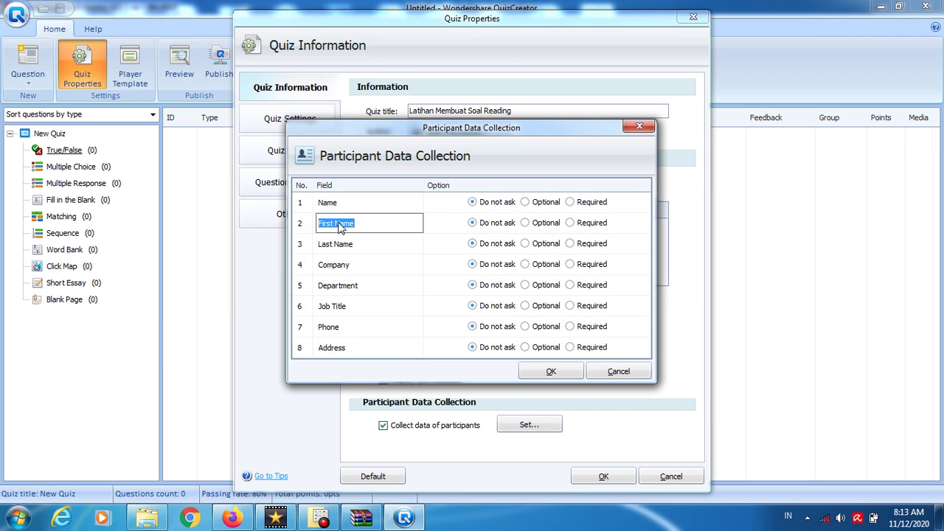
{"action": "type", "text": "NIS"}
{"action": "left_click", "coordinate": [348, 249]}
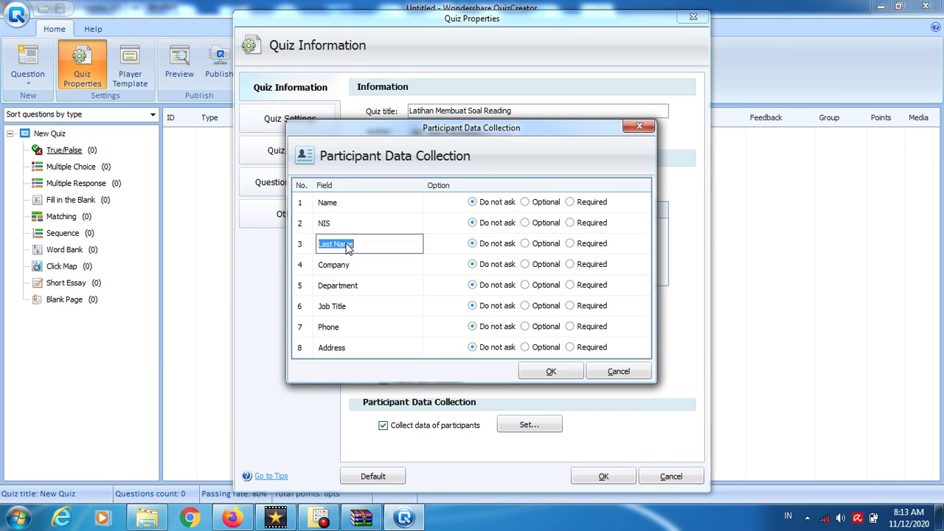
{"action": "type", "text": "CLass"}
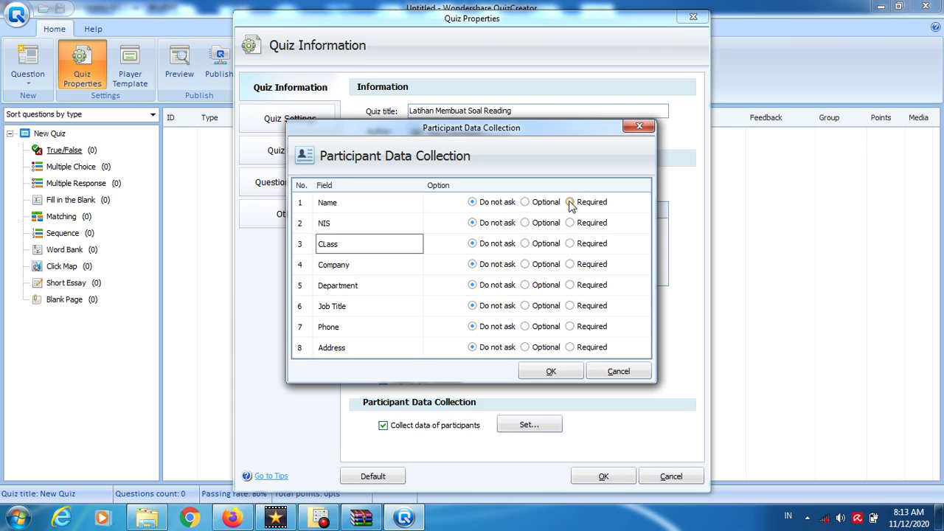
{"action": "left_click", "coordinate": [571, 206]}
- Make Name and NIS required, and rename Company to Phone number set to Do not ask
{"action": "left_click", "coordinate": [570, 202]}
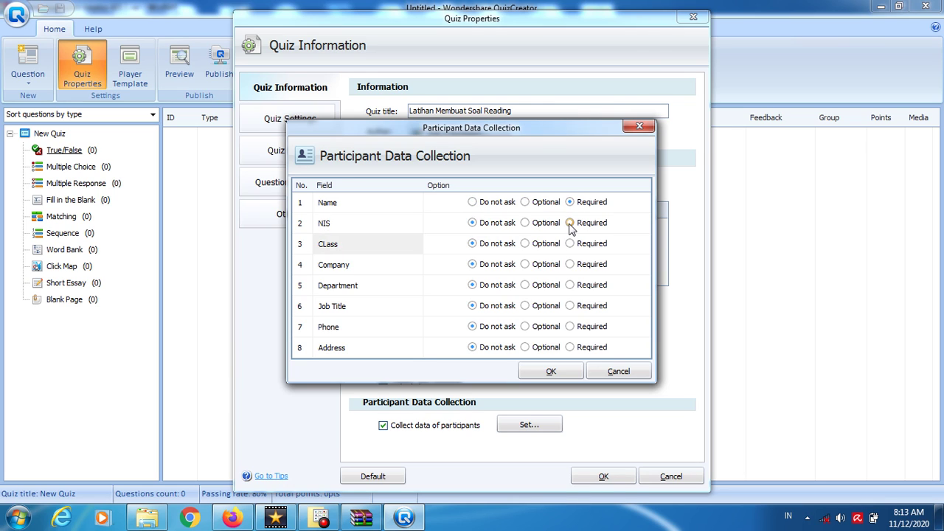
{"action": "left_click", "coordinate": [570, 223]}
{"action": "double_click", "coordinate": [347, 270]}
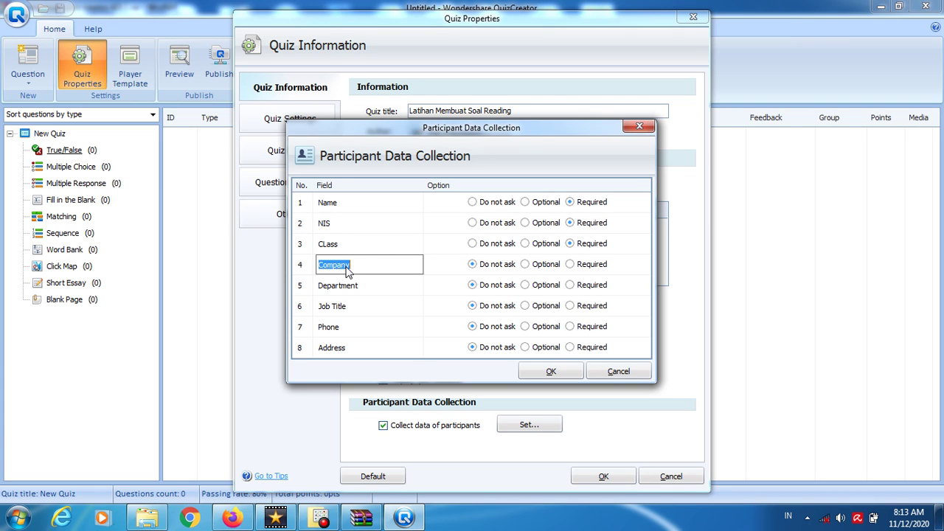
{"action": "type", "text": "Phone number"}
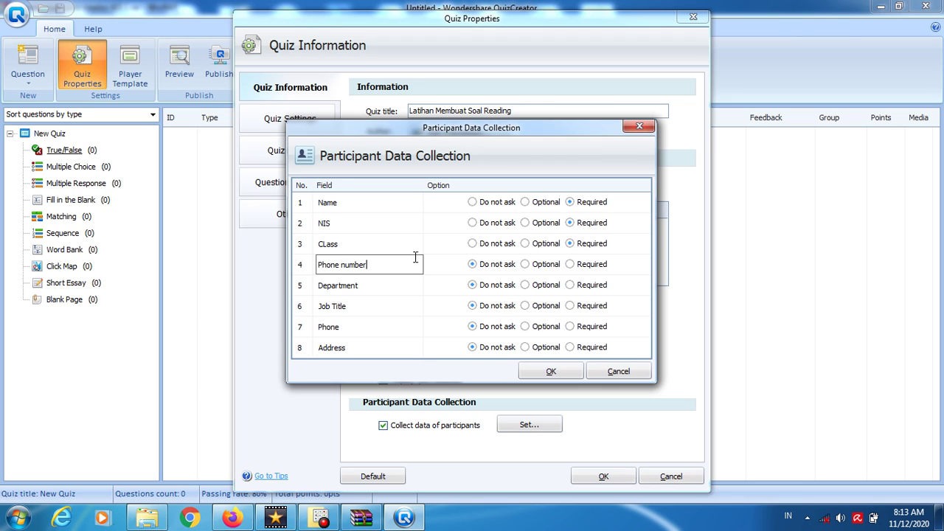
{"action": "left_click", "coordinate": [597, 268]}
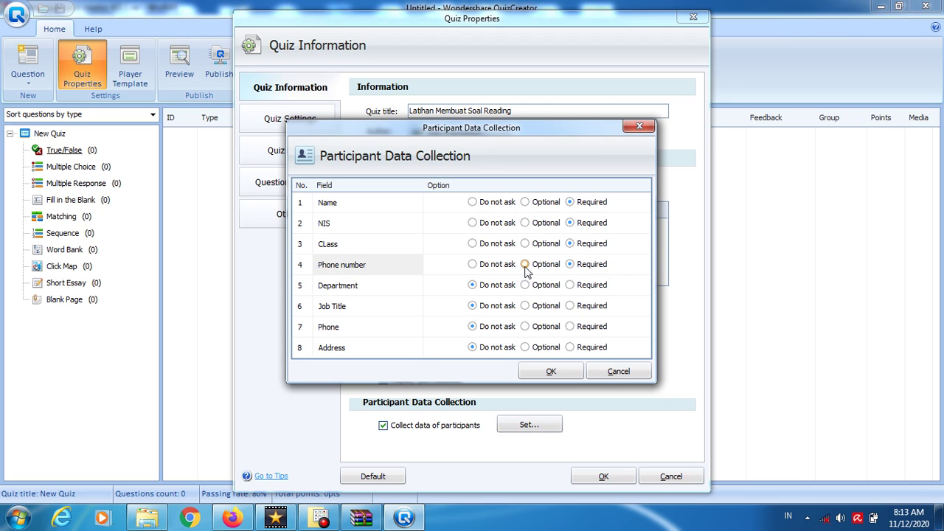
{"action": "left_click", "coordinate": [484, 269]}
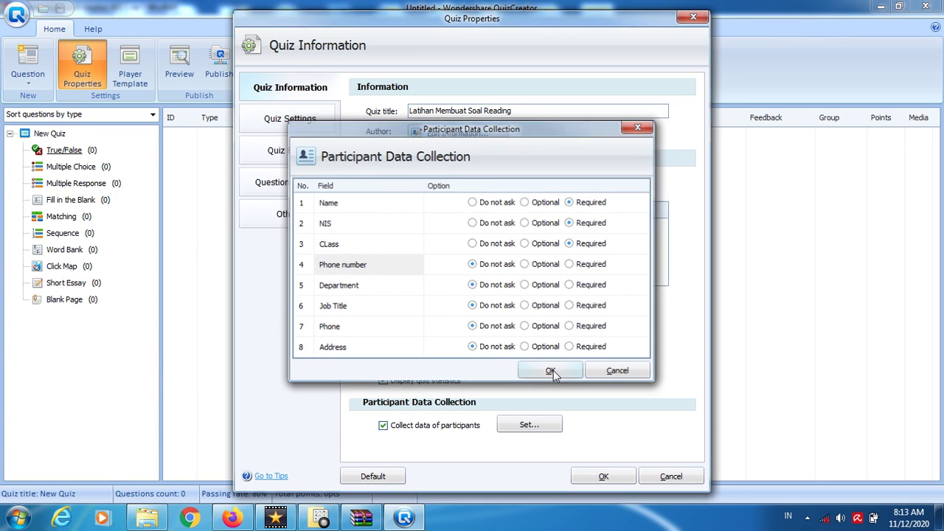
{"action": "left_click", "coordinate": [553, 373]}
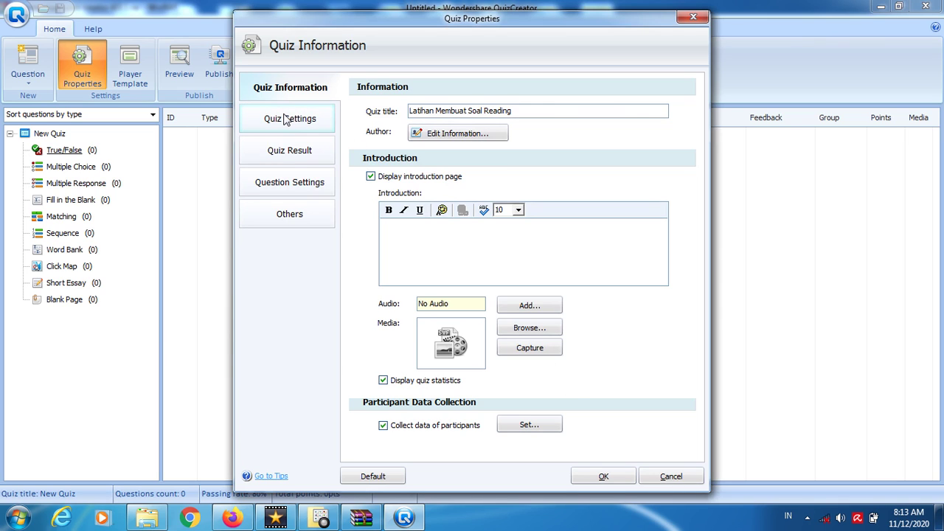
- Set the quiz passing rate to 60% in Quiz Settings
{"action": "left_click", "coordinate": [288, 119]}
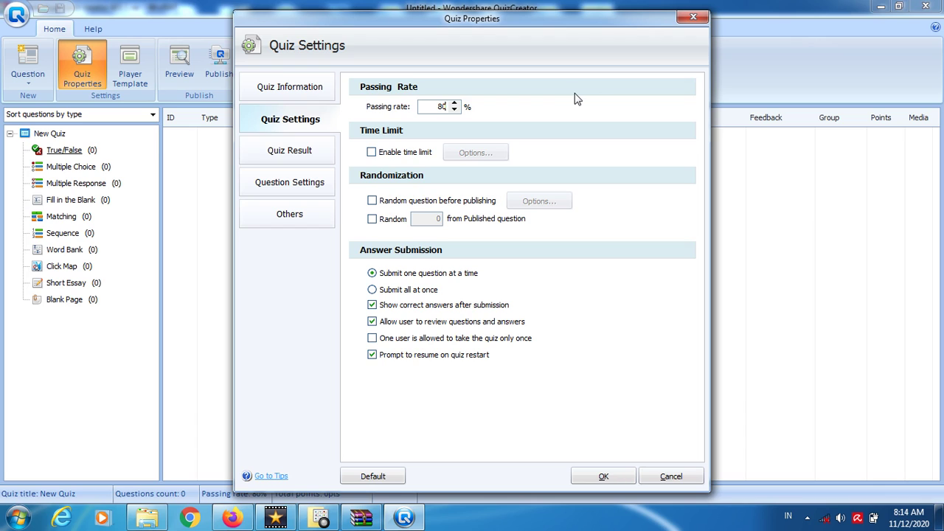
{"action": "key", "text": "shift+Left"}
{"action": "type", "text": "6"}
- Enable a time limit that ends the quiz after 40 minutes
{"action": "left_click", "coordinate": [395, 160]}
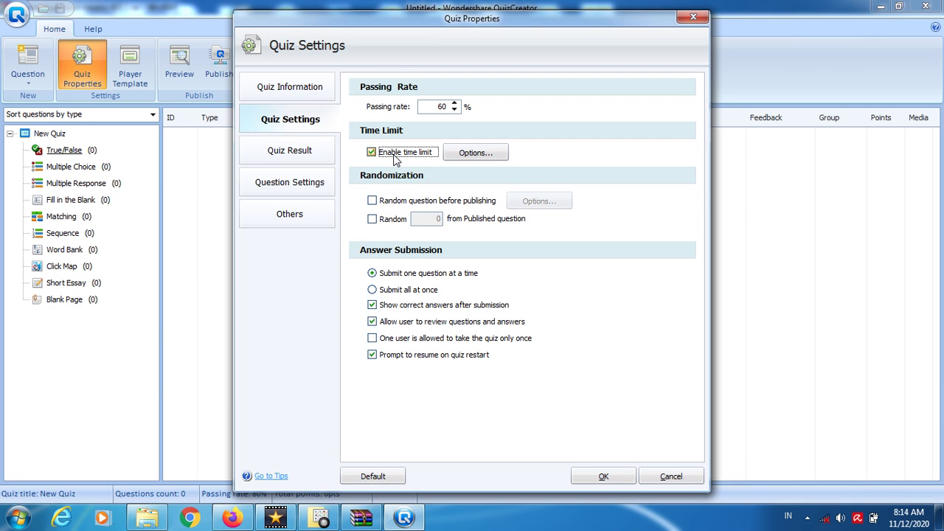
{"action": "left_click", "coordinate": [493, 153]}
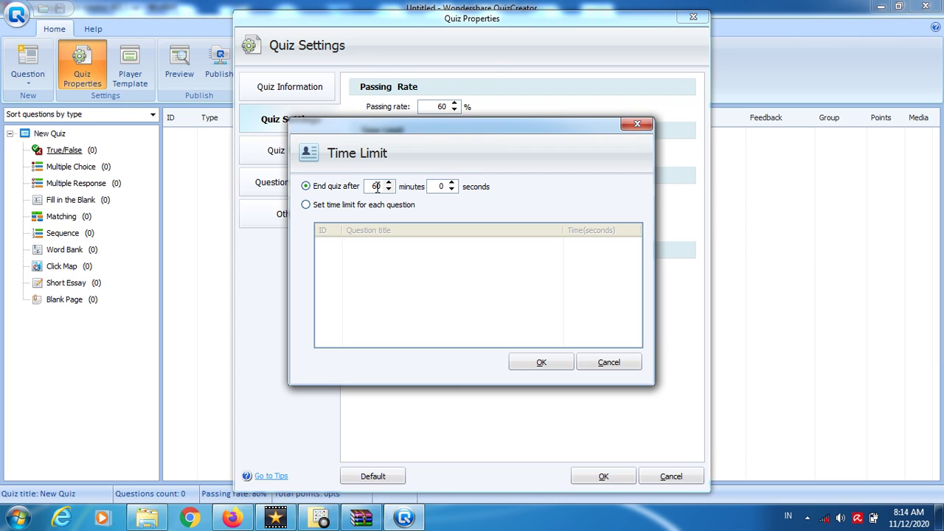
{"action": "double_click", "coordinate": [377, 187]}
{"action": "type", "text": "40"}
{"action": "left_click", "coordinate": [543, 365]}
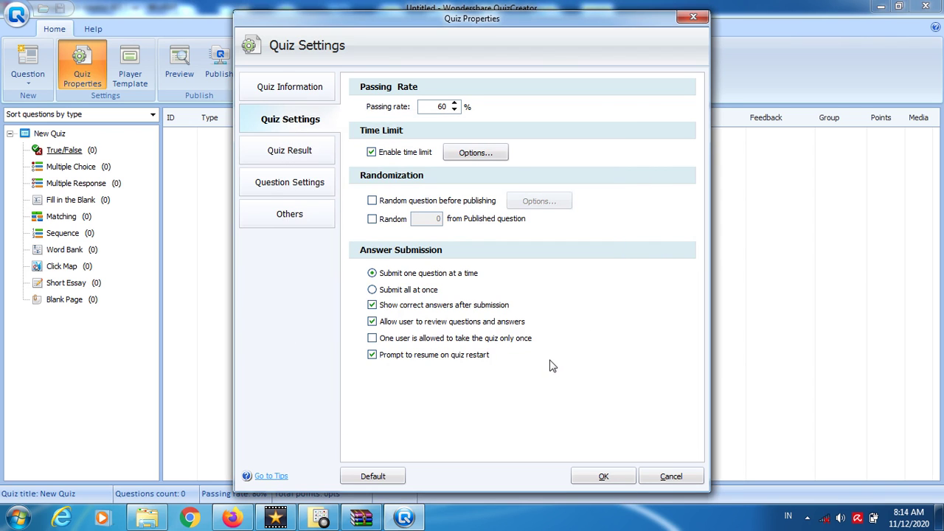
- Tick Random question before publishing and Random, leaving the random question count at 0
{"action": "left_click", "coordinate": [404, 208]}
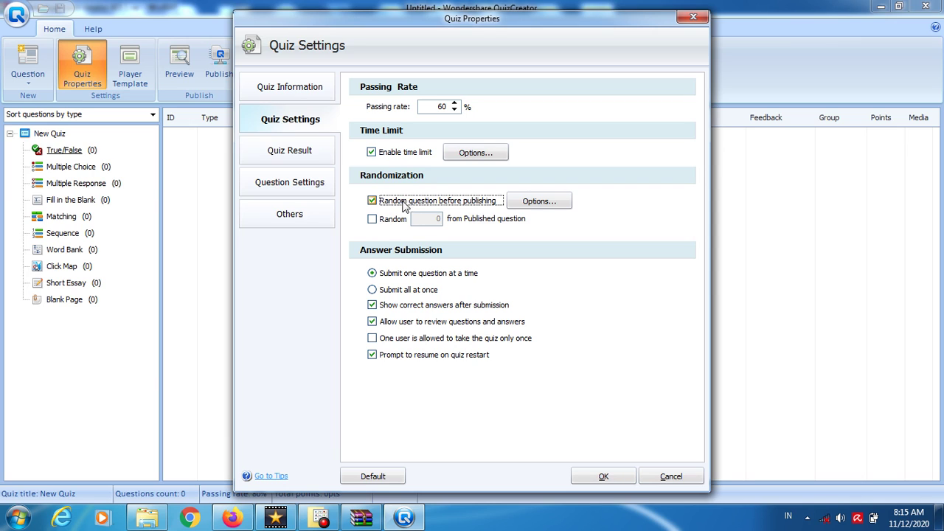
{"action": "left_click", "coordinate": [391, 220]}
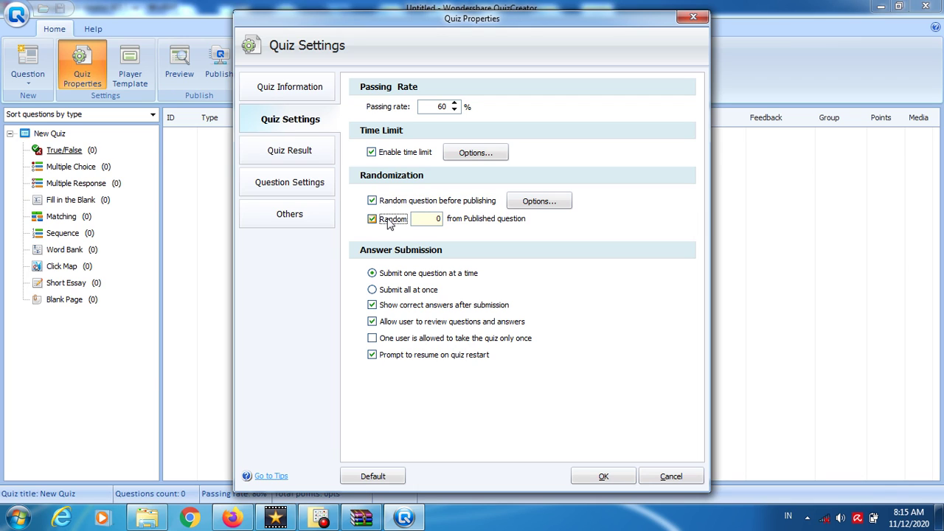
{"action": "left_click", "coordinate": [437, 219]}
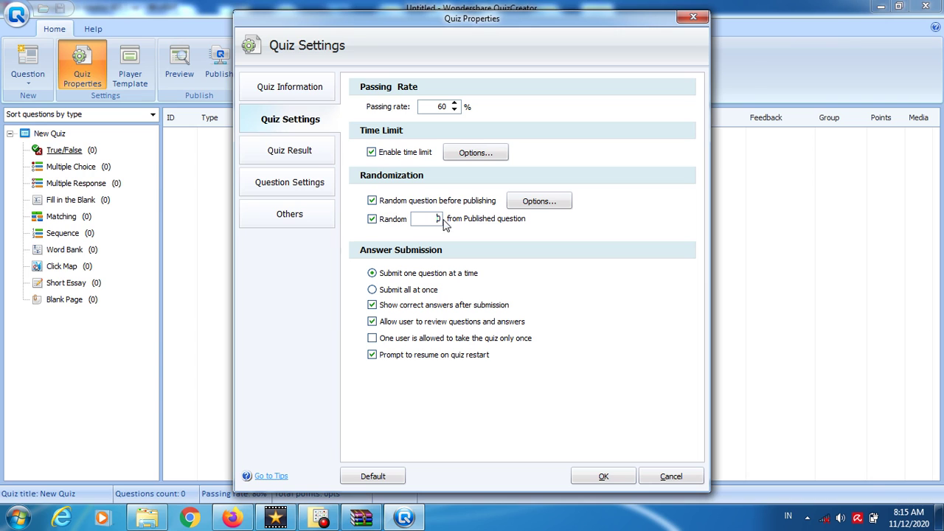
{"action": "left_click", "coordinate": [536, 203]}
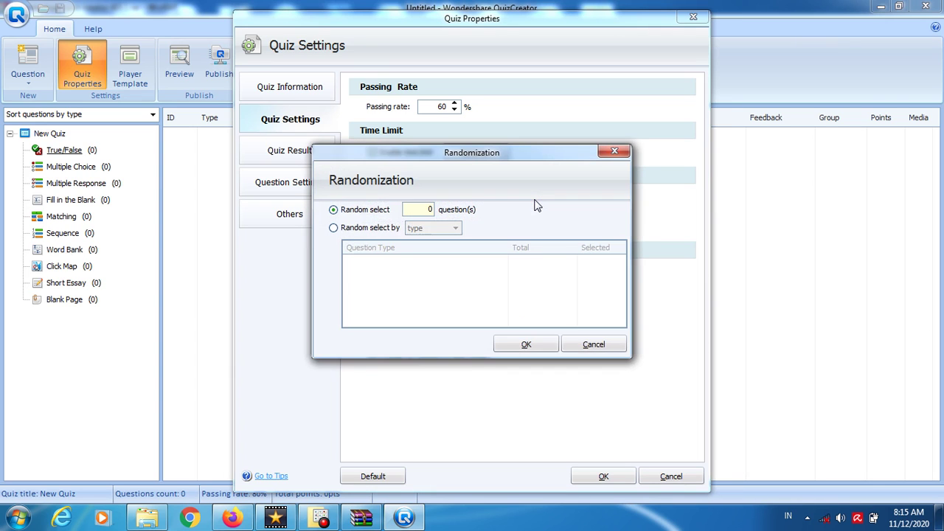
{"action": "left_click", "coordinate": [593, 348]}
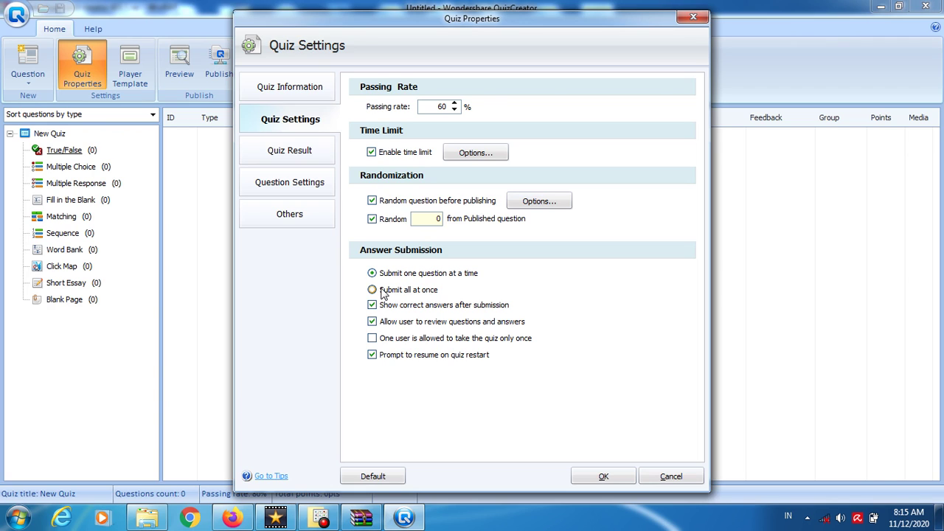
- Choose Submit all at once, untick Show correct answers and review, allow one attempt per user
{"action": "left_click", "coordinate": [382, 291]}
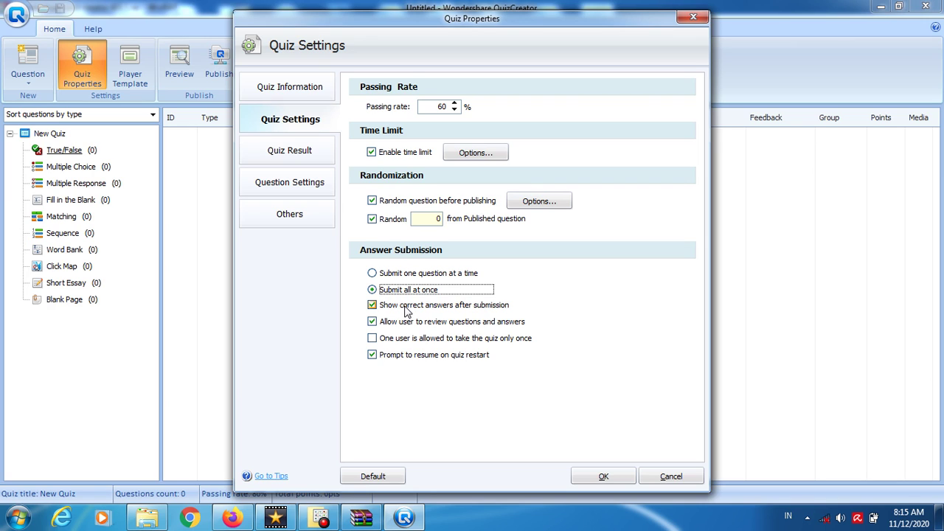
{"action": "left_click", "coordinate": [408, 310]}
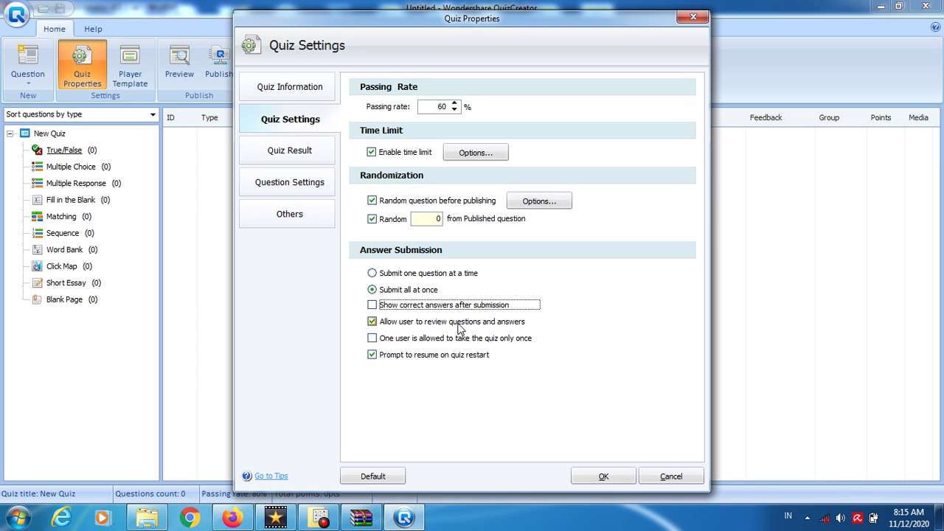
{"action": "left_click", "coordinate": [408, 326]}
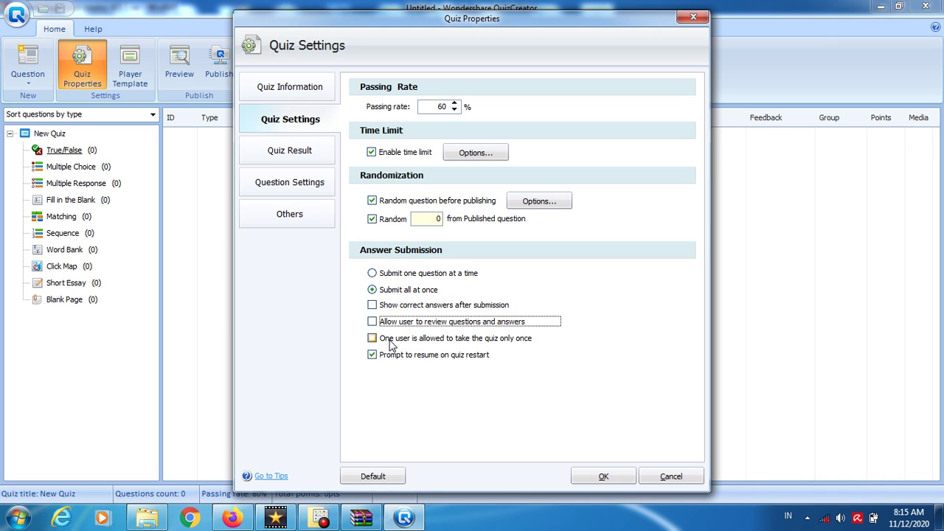
{"action": "left_click", "coordinate": [391, 344]}
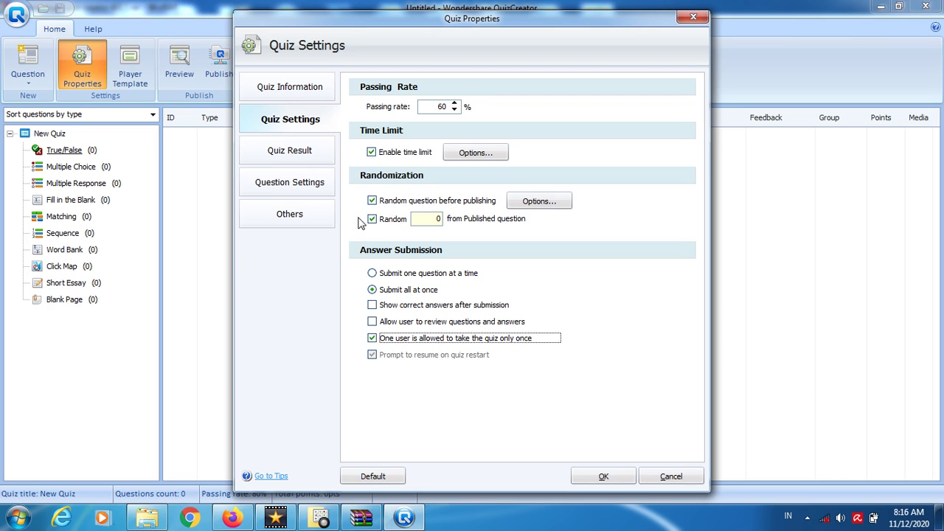
- Set the pass message 'Congratulations, you passed!' to size 24 in teal
{"action": "left_click", "coordinate": [286, 151]}
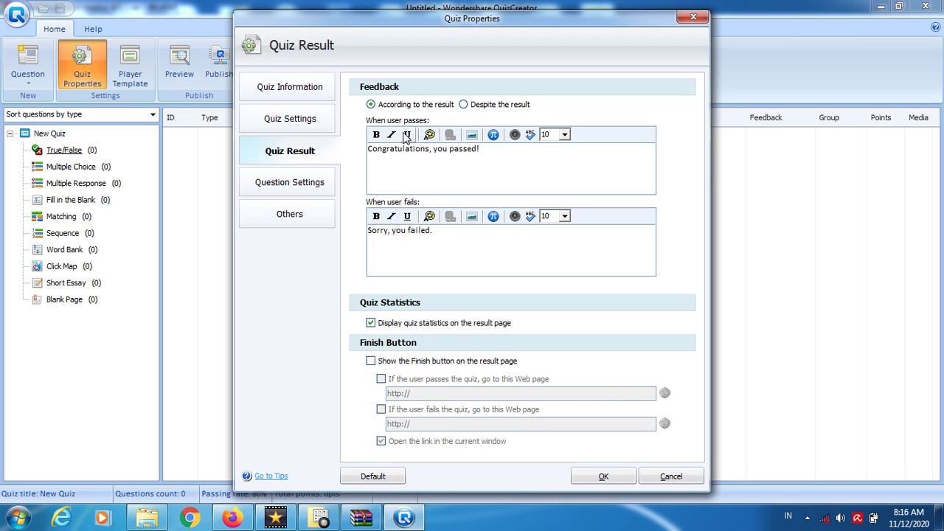
{"action": "triple_click", "coordinate": [404, 151]}
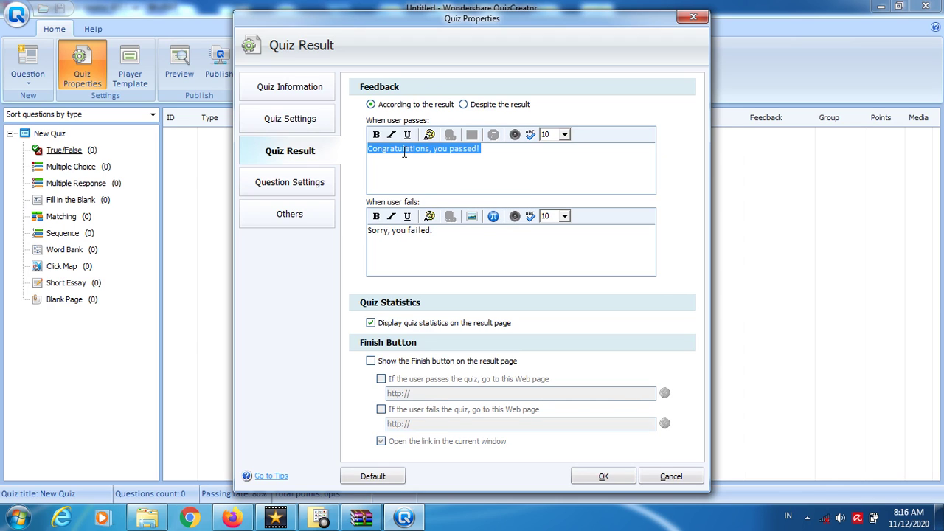
{"action": "left_click", "coordinate": [564, 135]}
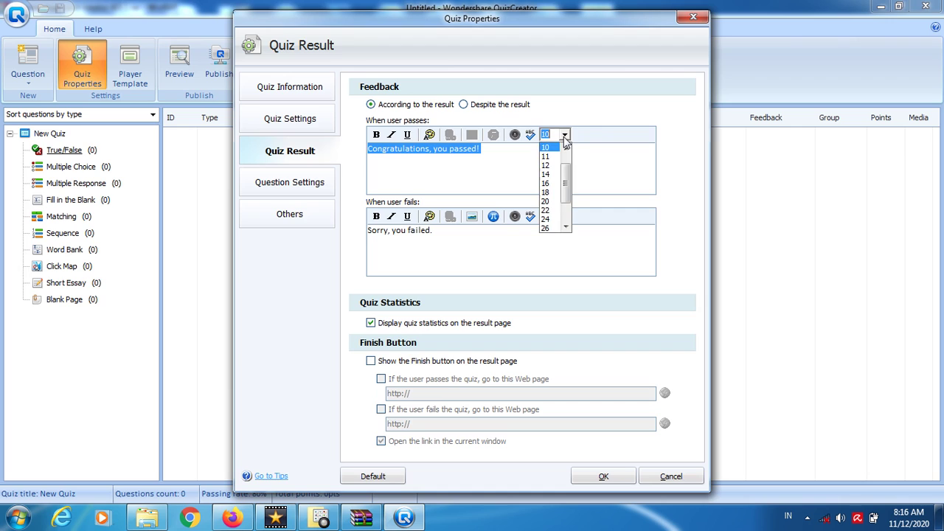
{"action": "left_click", "coordinate": [549, 216]}
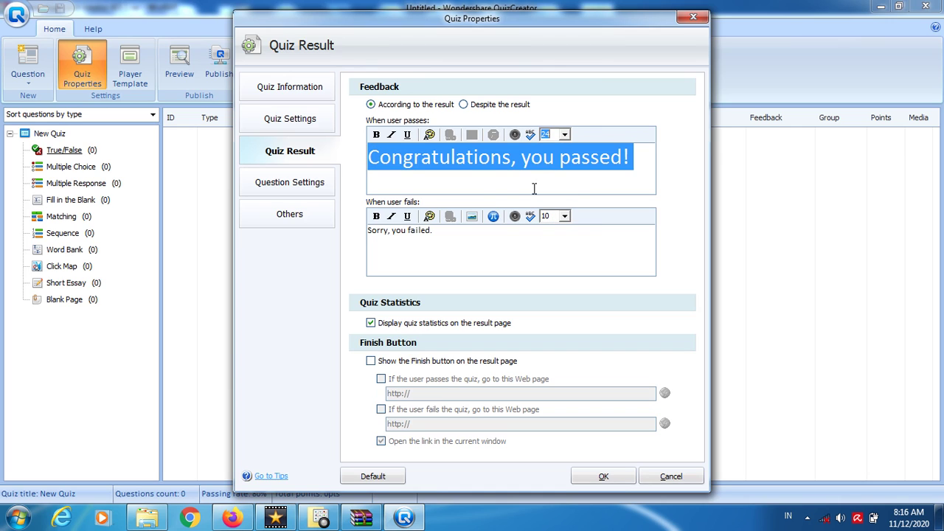
{"action": "left_click", "coordinate": [429, 135]}
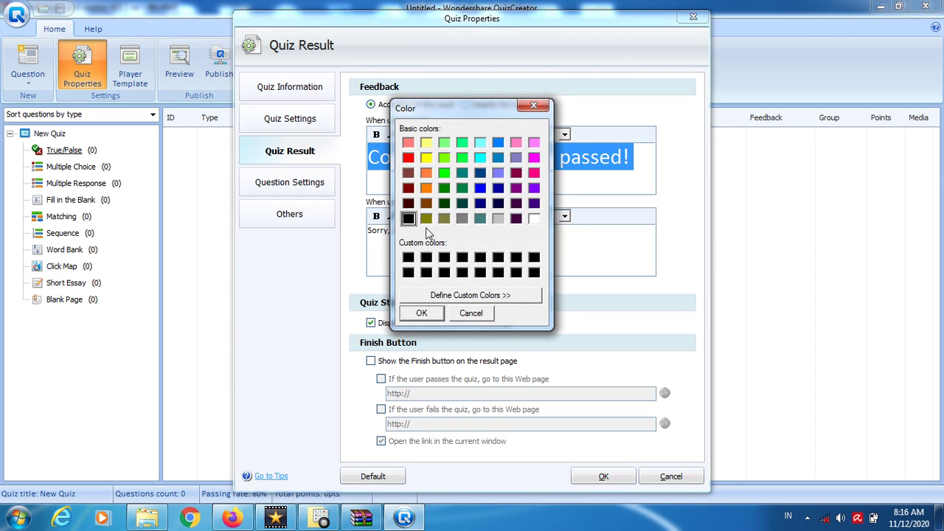
{"action": "left_click", "coordinate": [480, 157]}
{"action": "left_click", "coordinate": [431, 314]}
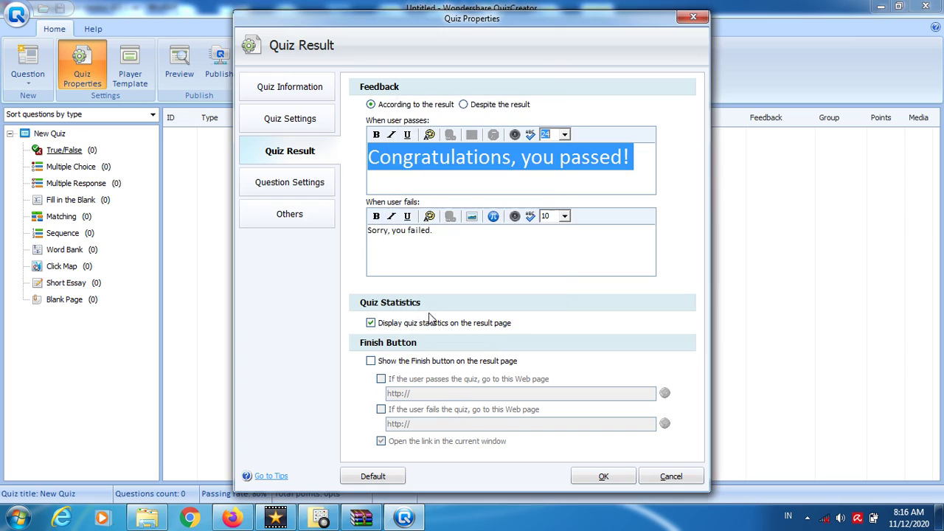
{"action": "left_click", "coordinate": [489, 173]}
- Make the pass message bold and change its colour to dark blue
{"action": "triple_click", "coordinate": [489, 171]}
{"action": "left_click", "coordinate": [375, 134]}
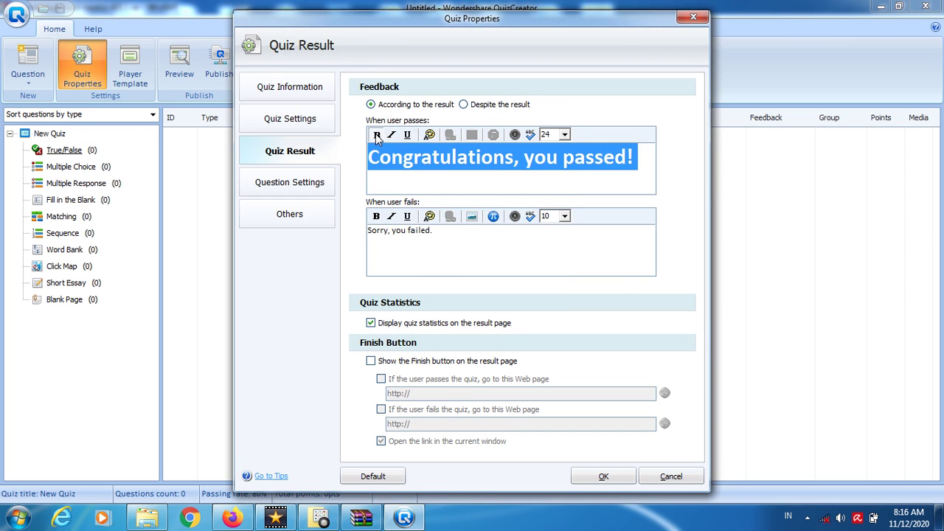
{"action": "left_click", "coordinate": [461, 159]}
{"action": "triple_click", "coordinate": [461, 159]}
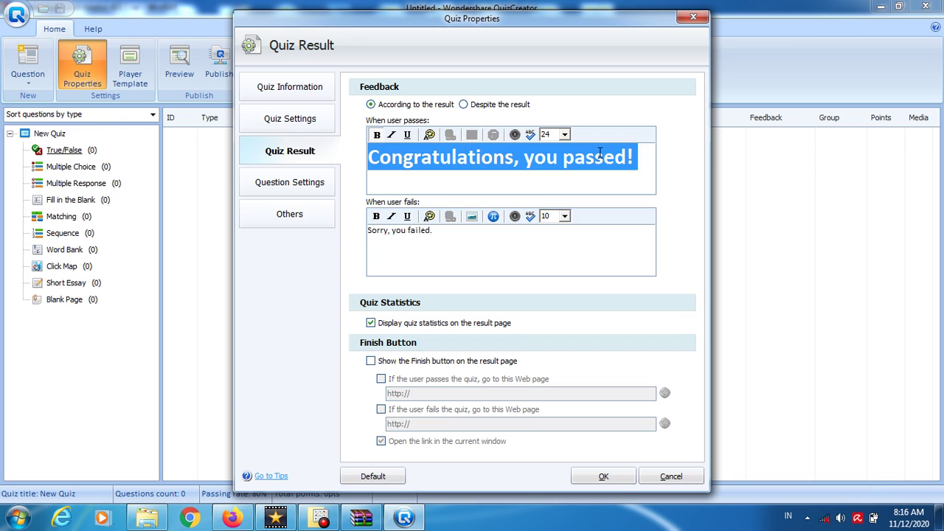
{"action": "left_click", "coordinate": [431, 136]}
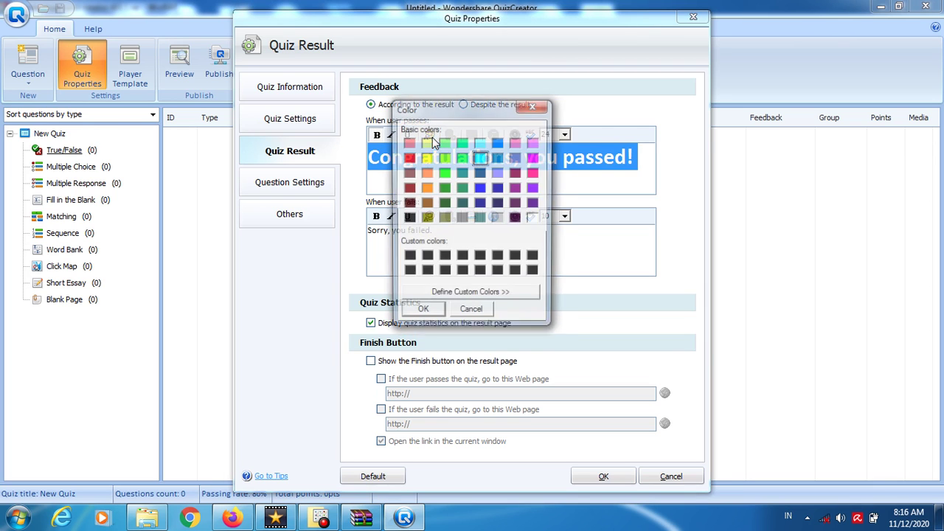
{"action": "left_click", "coordinate": [481, 187]}
{"action": "left_click", "coordinate": [424, 312]}
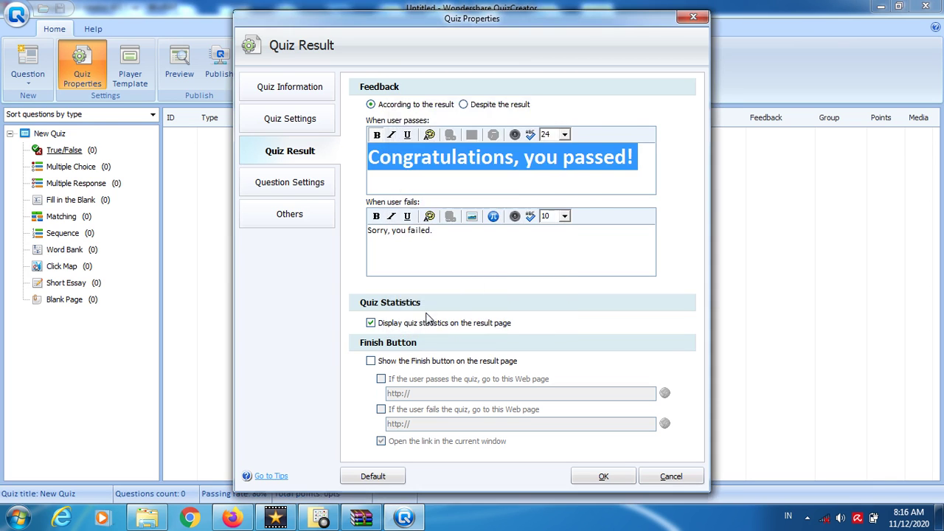
{"action": "left_click", "coordinate": [472, 174]}
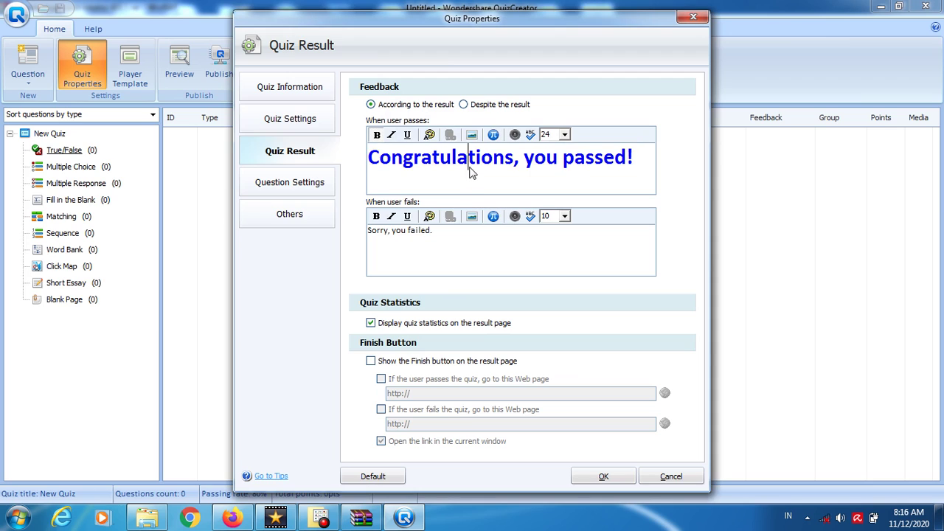
- Format the fail message as bold red text at size 20
{"action": "triple_click", "coordinate": [416, 233]}
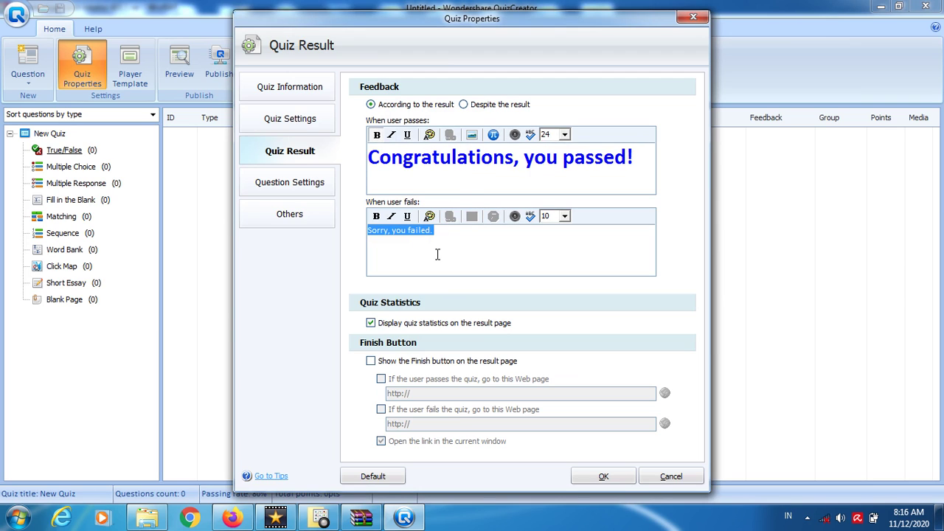
{"action": "left_click", "coordinate": [564, 215]}
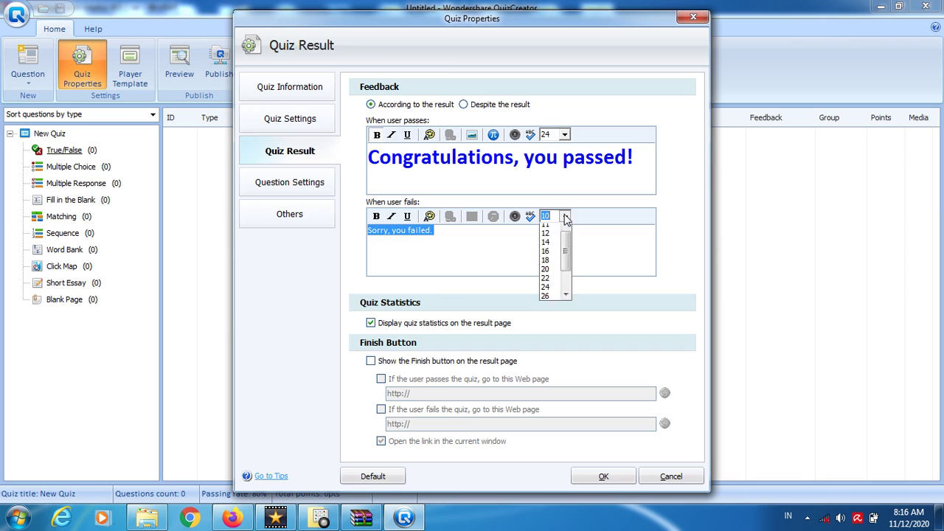
{"action": "left_click", "coordinate": [555, 284]}
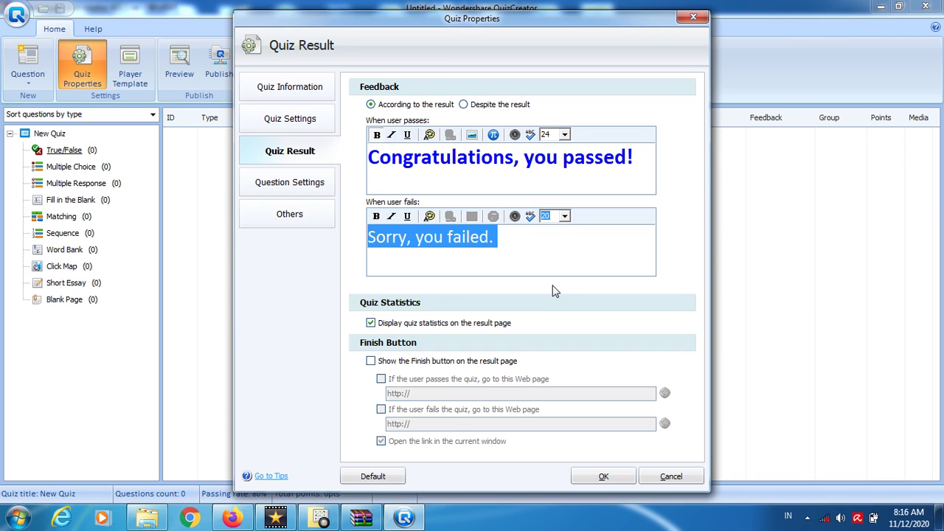
{"action": "left_click", "coordinate": [376, 216]}
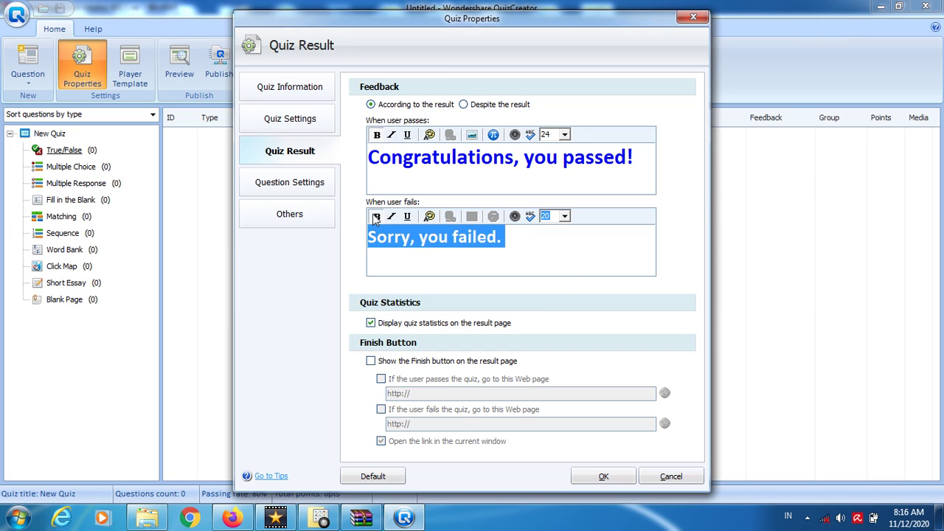
{"action": "left_click", "coordinate": [429, 216]}
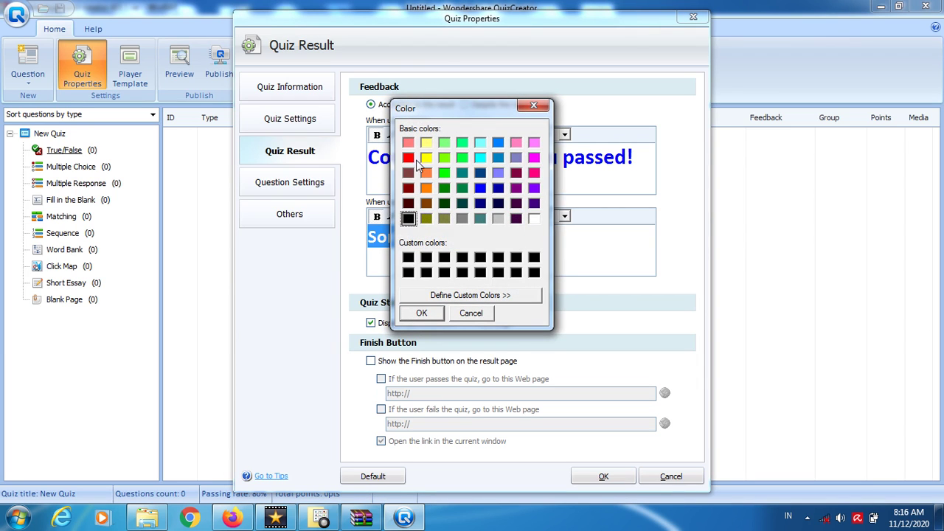
{"action": "left_click", "coordinate": [409, 159]}
{"action": "left_click", "coordinate": [419, 313]}
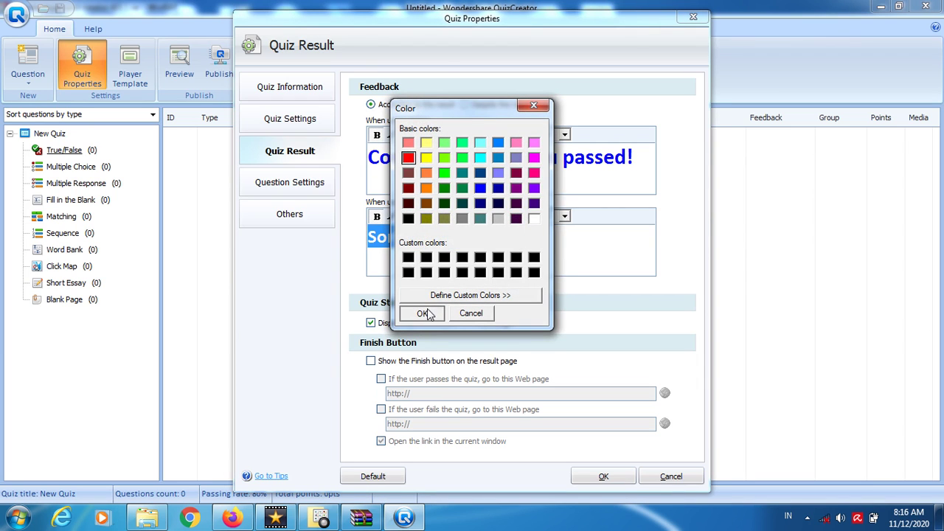
{"action": "left_click", "coordinate": [520, 257]}
- Rewrite the fail message to read 'Have a nice try...'
{"action": "key", "text": "shift+Left"}
{"action": "key", "text": "shift+Left"}
{"action": "key", "text": "shift+Left"}
{"action": "key", "text": "shift+Left"}
{"action": "key", "text": "shift+Left"}
{"action": "key", "text": "shift+Left"}
{"action": "key", "text": "shift+Left"}
{"action": "key", "text": "shift+Left"}
{"action": "key", "text": "shift+Left"}
{"action": "key", "text": "shift+Left"}
{"action": "key", "text": "shift+Left"}
{"action": "key", "text": "shift+Left"}
{"action": "key", "text": "shift+Left"}
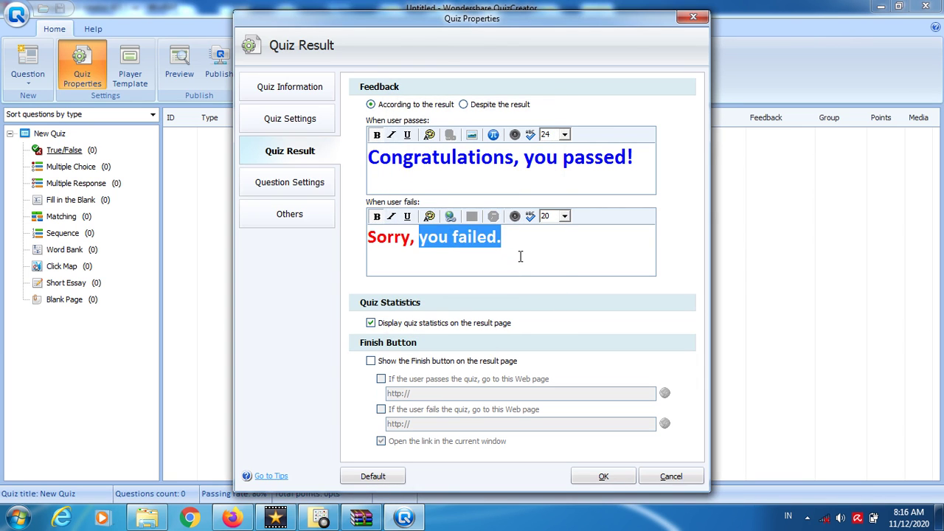
{"action": "key", "text": "shift+Left"}
{"action": "key", "text": "shift+Left"}
{"action": "key", "text": "shift+Left"}
{"action": "key", "text": "shift+Left"}
{"action": "key", "text": "shift+Left"}
{"action": "type", "text": "How"}
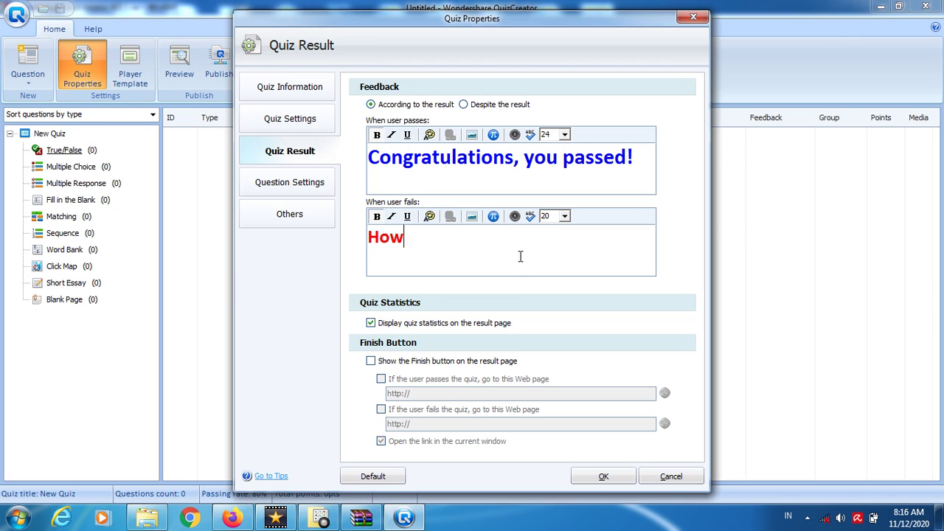
{"action": "type", "text": " stupid you a"}
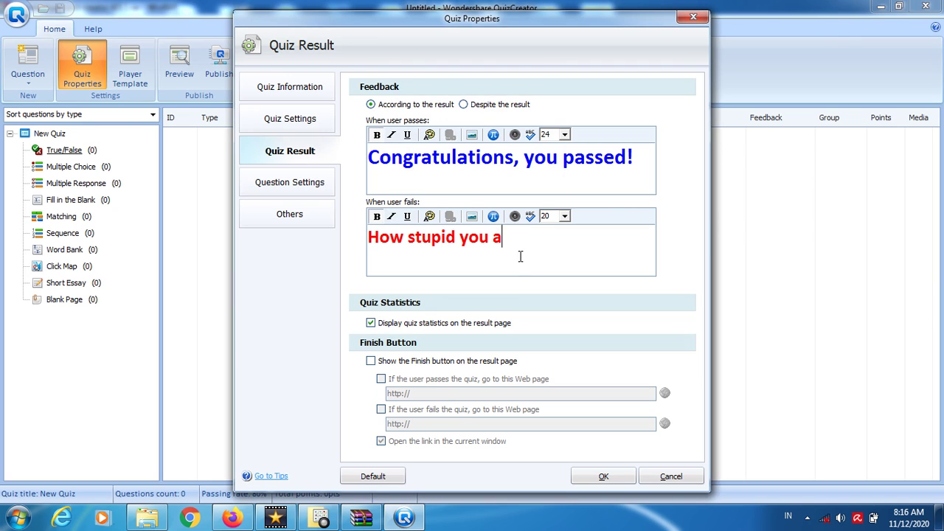
{"action": "type", "text": "re."}
{"action": "key", "text": "shift+Left"}
{"action": "key", "text": "ctrl+shift+Left"}
{"action": "key", "text": "ctrl+shift+Left"}
{"action": "key", "text": "ctrl+shift+Left"}
{"action": "key", "text": "ctrl+shift+Left"}
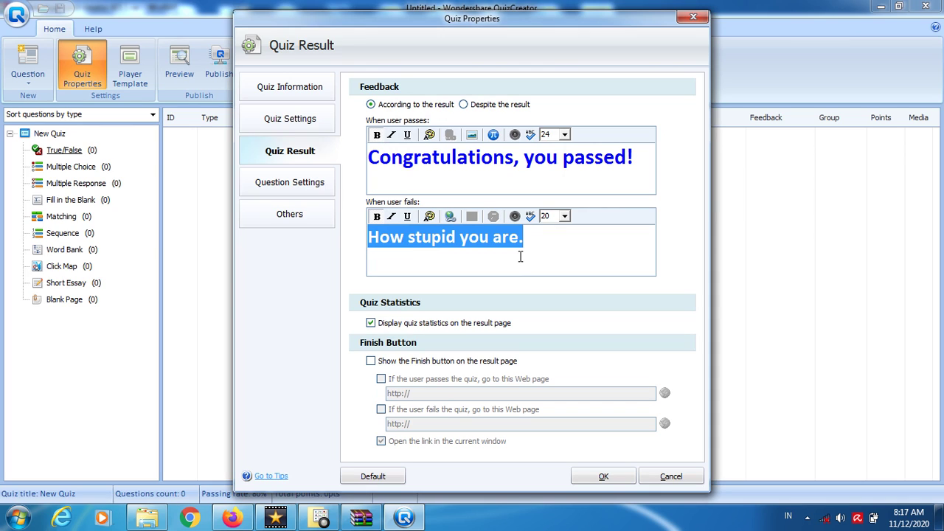
{"action": "type", "text": "Sor"}
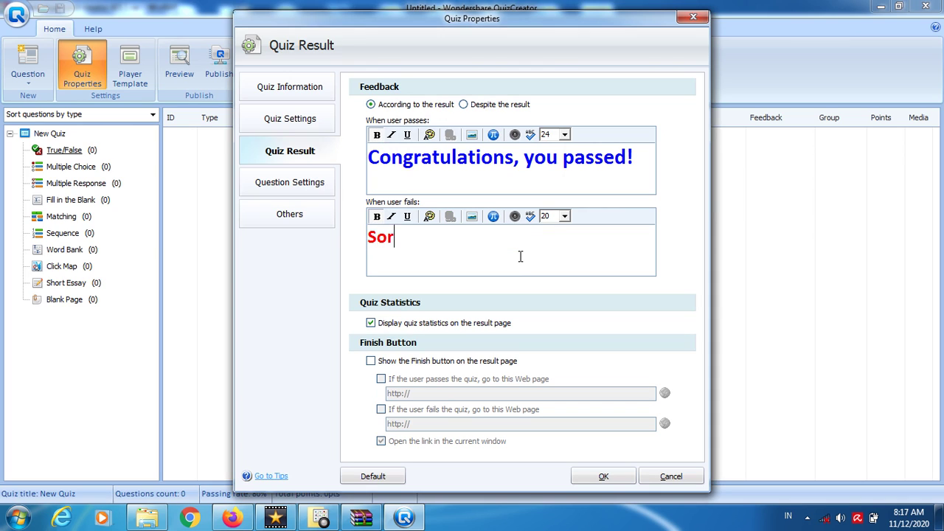
{"action": "type", "text": "ry for the result."}
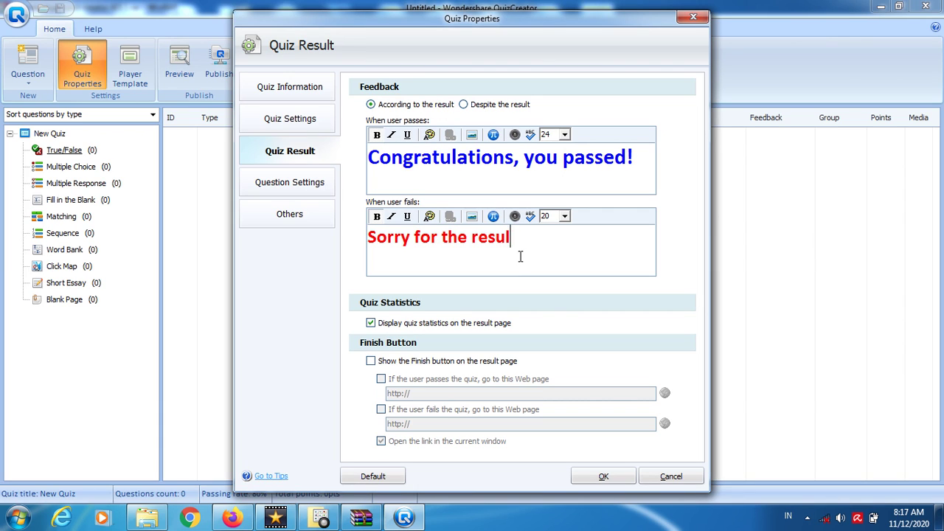
{"action": "key", "text": "ctrl+shift+Left"}
{"action": "key", "text": "ctrl+shift+Left"}
{"action": "key", "text": "ctrl+shift+Left"}
{"action": "key", "text": "ctrl+shift+Left"}
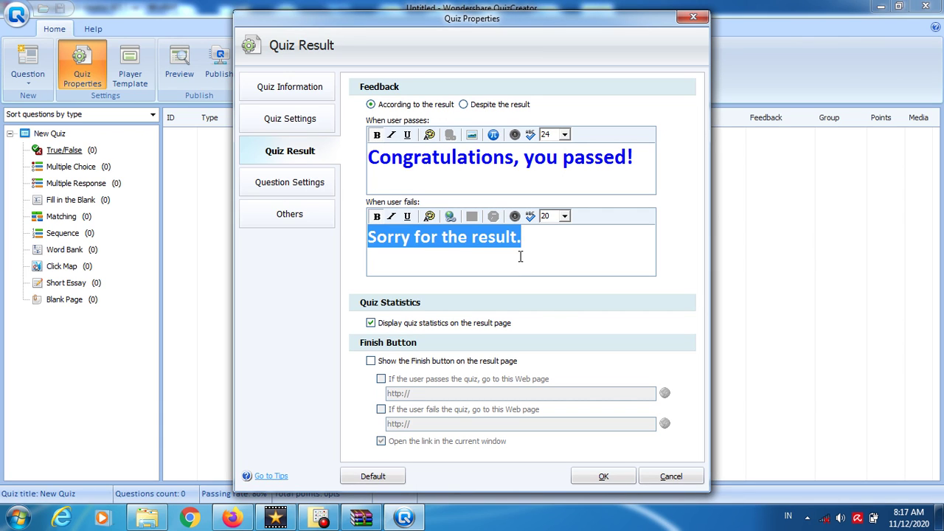
{"action": "type", "text": "Ha"}
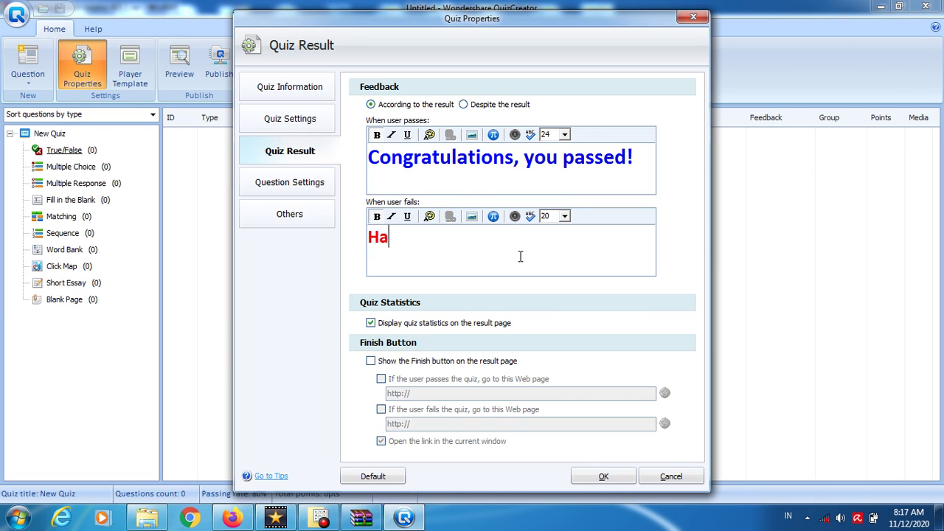
{"action": "type", "text": "ve a nice try"}
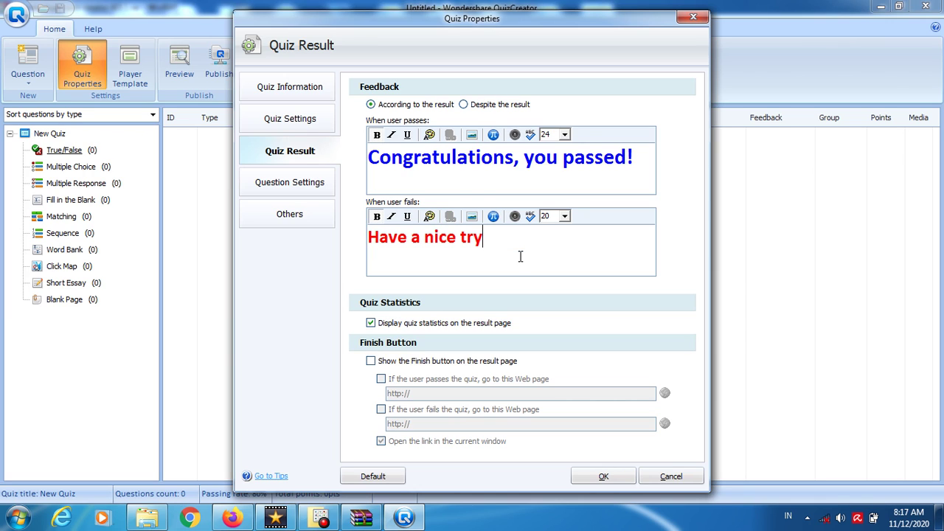
{"action": "type", "text": ","}
{"action": "key", "text": "BackSpace"}
{"action": "type", "text": "..."}
- Turn on Shuffle answers on the Question Settings page, keeping 4 positive points
{"action": "left_click", "coordinate": [293, 191]}
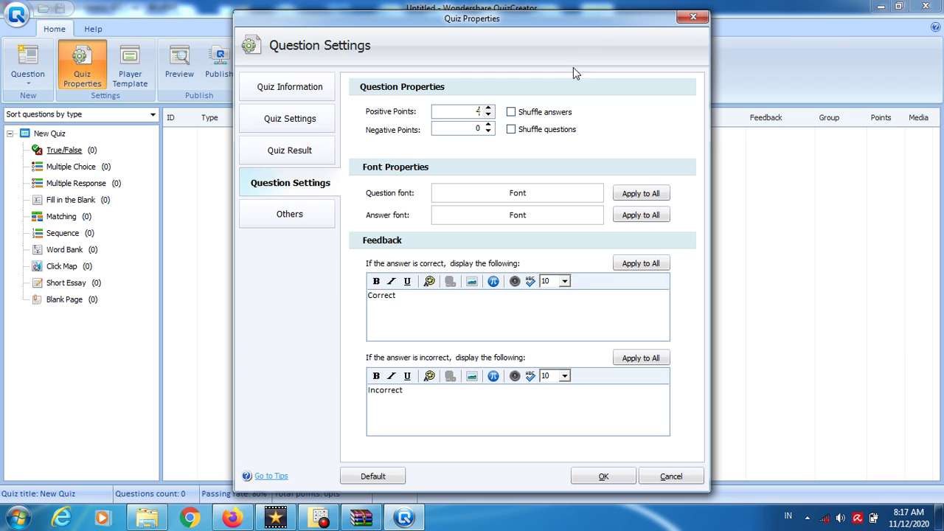
{"action": "left_click", "coordinate": [475, 129]}
{"action": "left_click", "coordinate": [564, 116]}
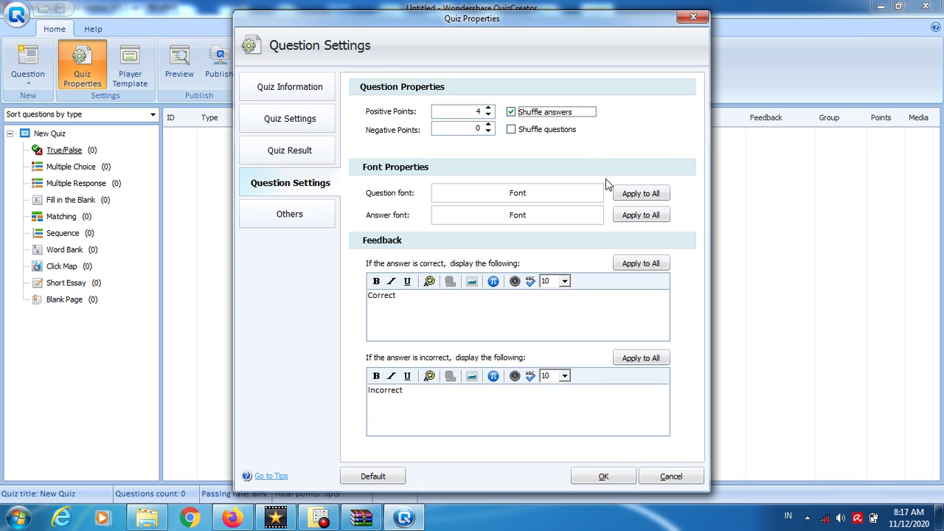
- Make the question font bold and search the font list for 'tim'
{"action": "left_click", "coordinate": [520, 195]}
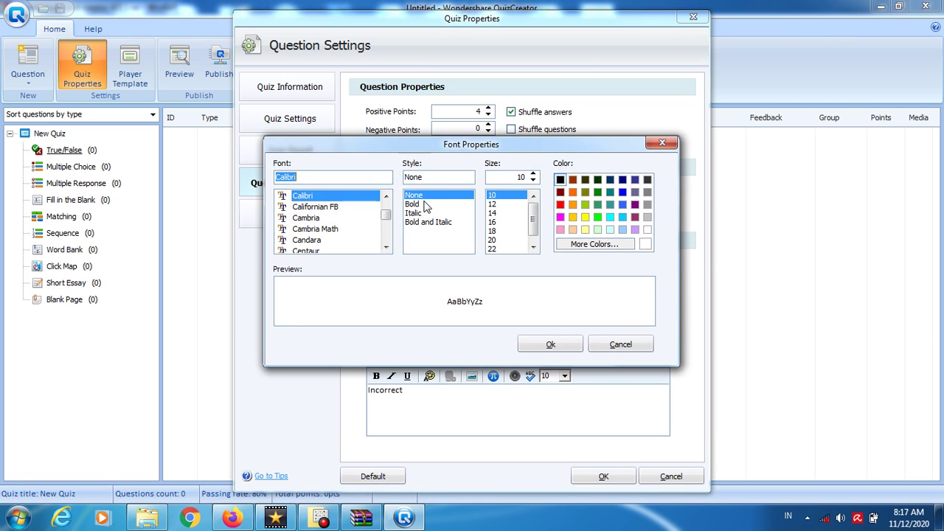
{"action": "left_click", "coordinate": [426, 204]}
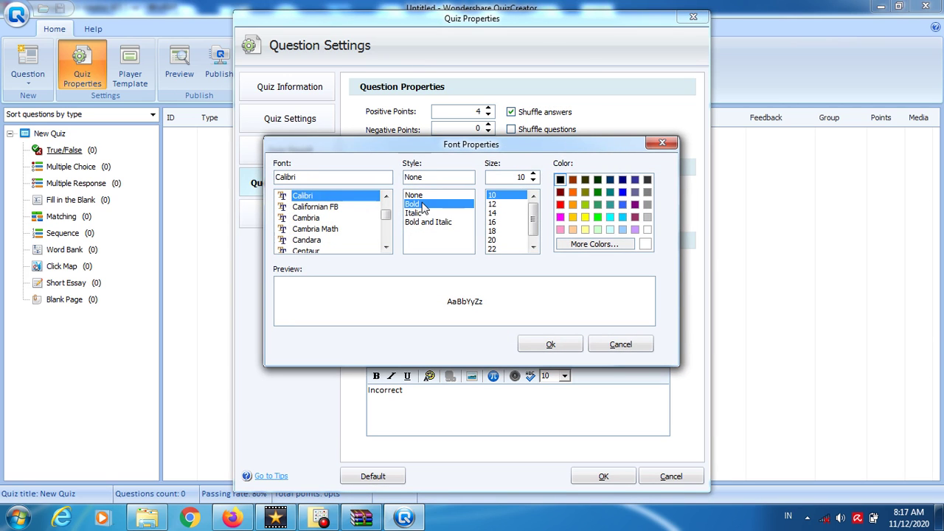
{"action": "double_click", "coordinate": [329, 172]}
{"action": "type", "text": "times"}
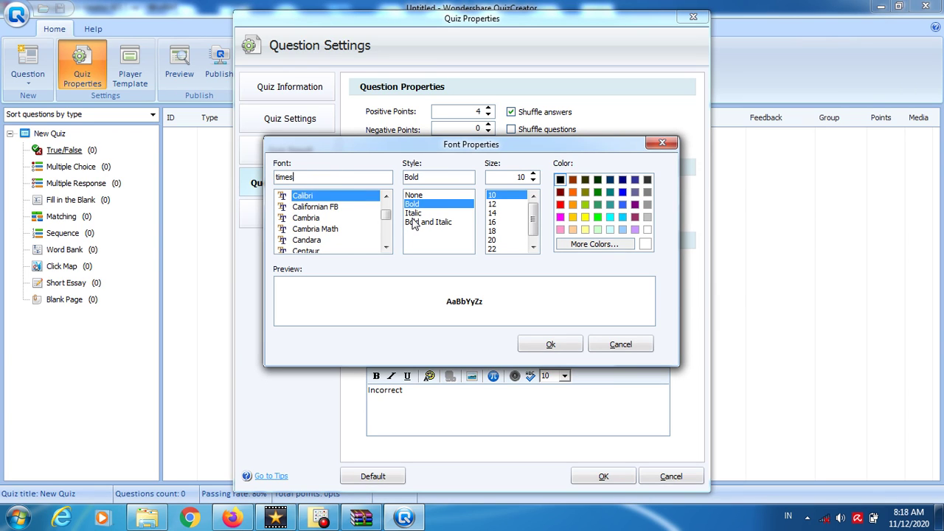
{"action": "left_click", "coordinate": [387, 236]}
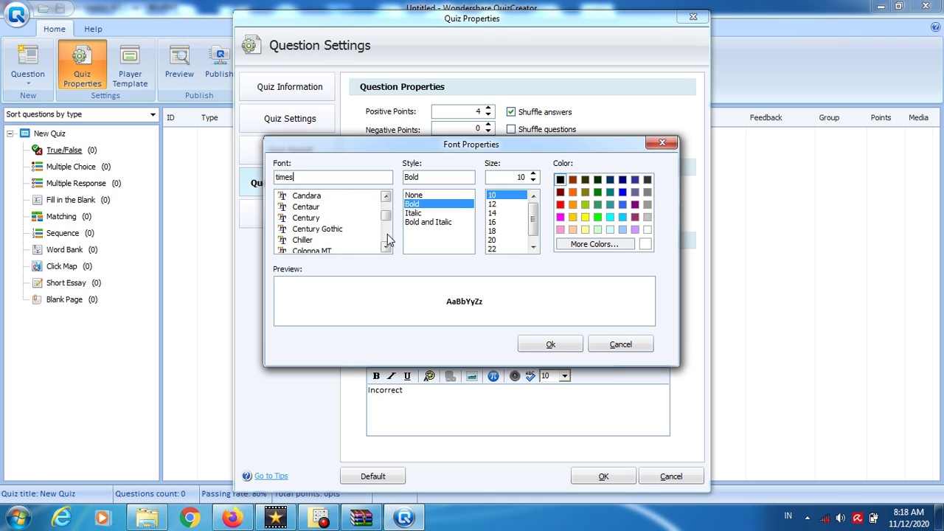
{"action": "scroll", "coordinate": [388, 240], "scroll_direction": "down", "scroll_amount": 10}
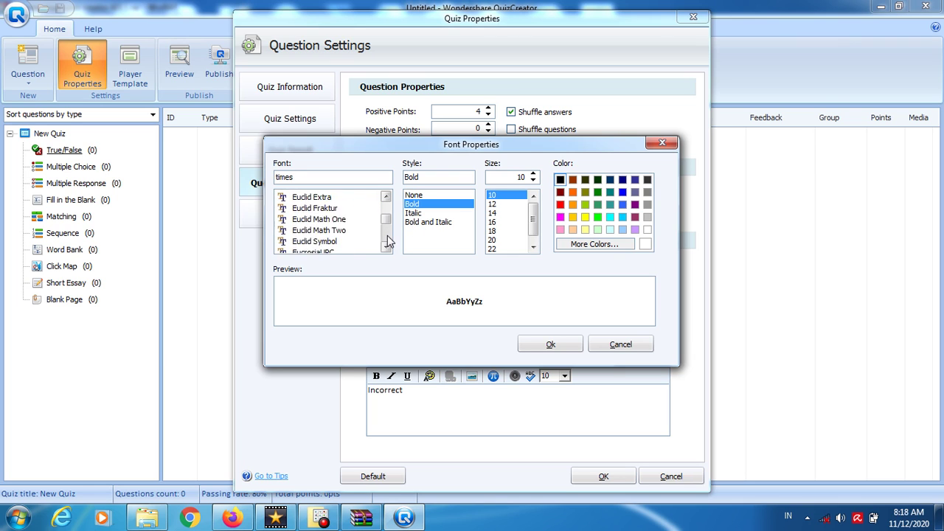
{"action": "scroll", "coordinate": [388, 240], "scroll_direction": "down", "scroll_amount": 12}
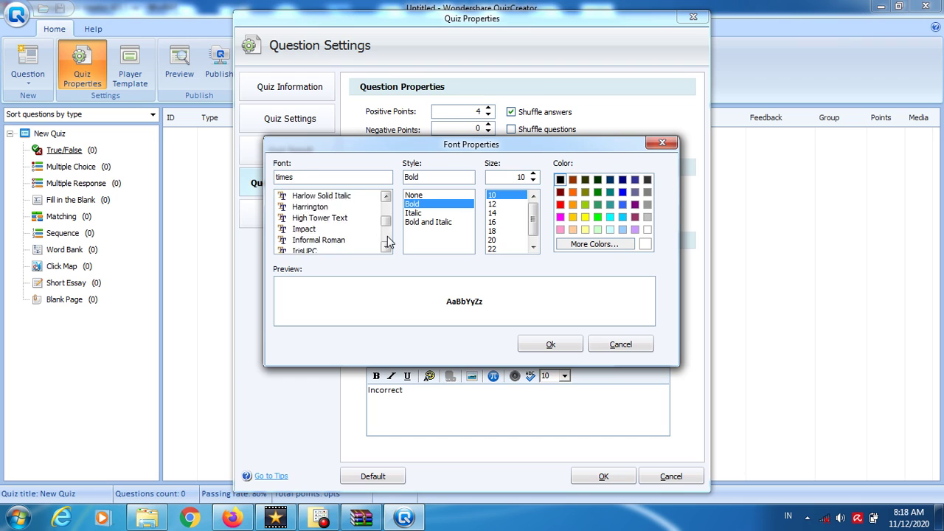
{"action": "scroll", "coordinate": [387, 239], "scroll_direction": "down", "scroll_amount": 4}
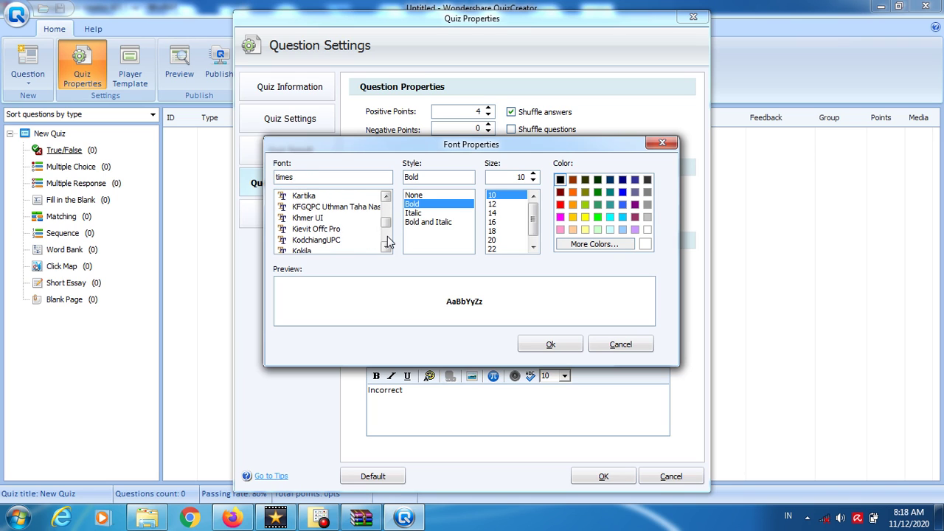
{"action": "scroll", "coordinate": [388, 240], "scroll_direction": "down", "scroll_amount": 7}
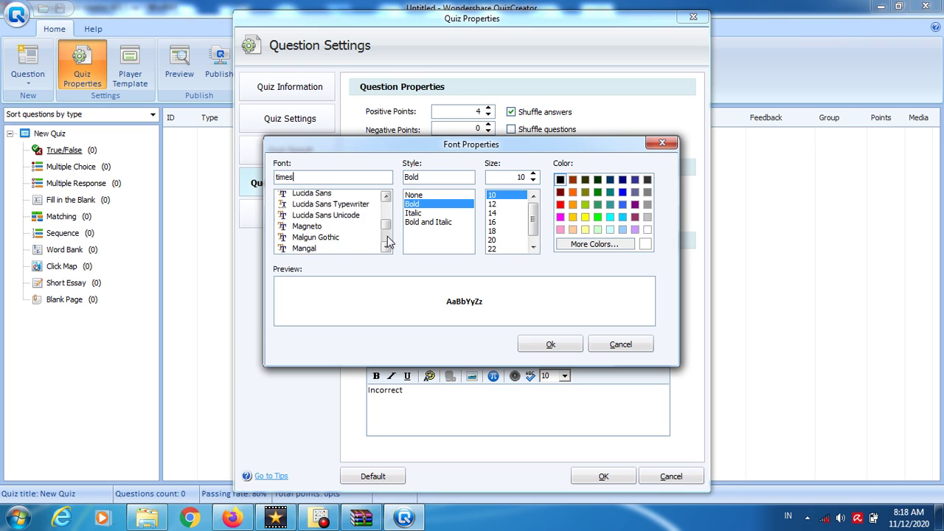
{"action": "scroll", "coordinate": [387, 243], "scroll_direction": "down", "scroll_amount": 8}
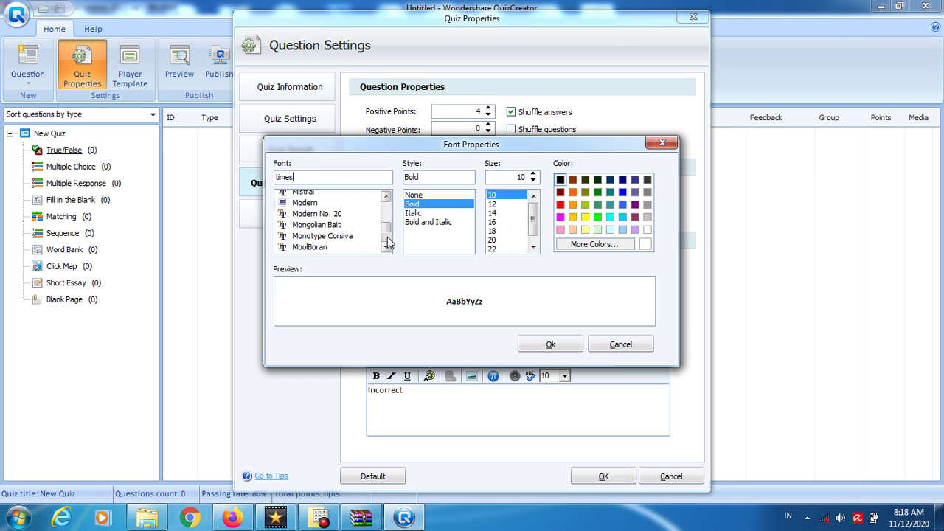
{"action": "scroll", "coordinate": [388, 244], "scroll_direction": "down", "scroll_amount": 1}
{"action": "scroll", "coordinate": [387, 244], "scroll_direction": "down", "scroll_amount": 1}
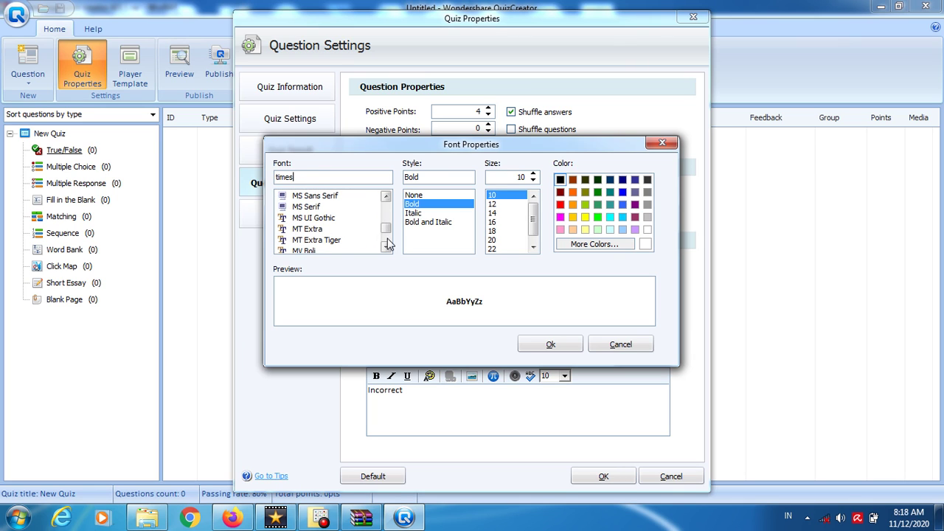
{"action": "scroll", "coordinate": [388, 244], "scroll_direction": "down", "scroll_amount": 3}
{"action": "scroll", "coordinate": [388, 244], "scroll_direction": "down", "scroll_amount": 3}
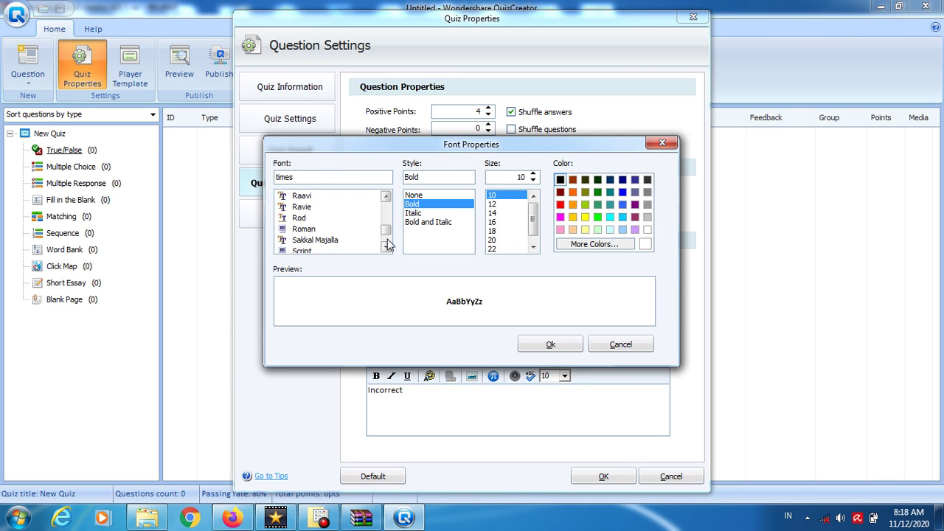
{"action": "scroll", "coordinate": [388, 244], "scroll_direction": "down", "scroll_amount": 5}
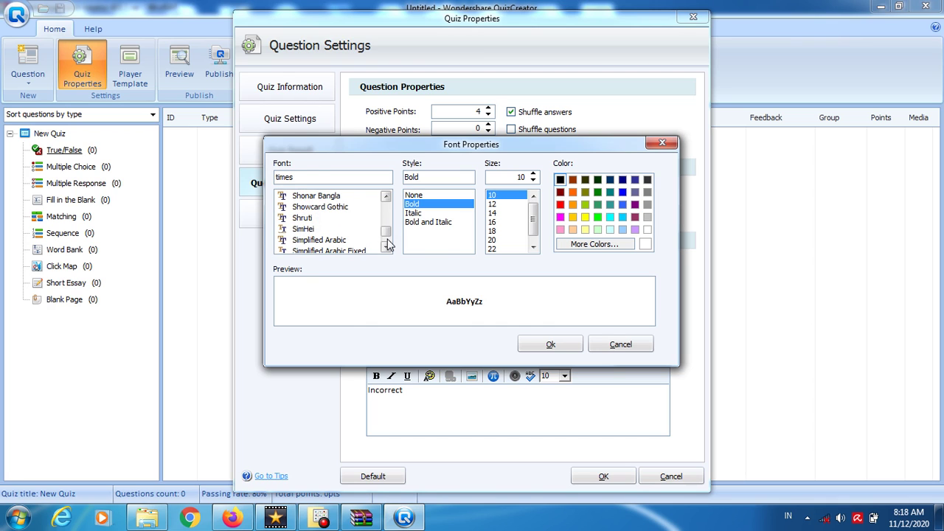
{"action": "scroll", "coordinate": [388, 244], "scroll_direction": "down", "scroll_amount": 3}
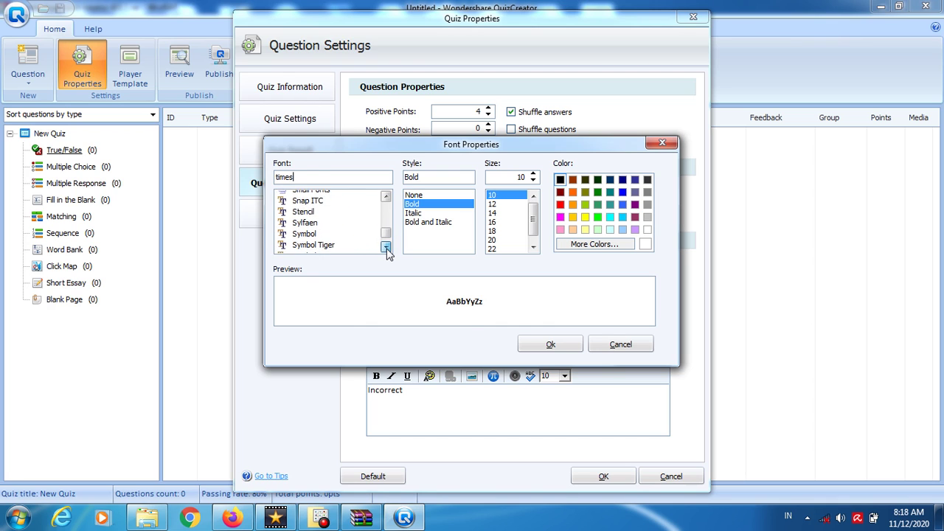
{"action": "left_click", "coordinate": [386, 248]}
{"action": "left_click", "coordinate": [386, 247]}
{"action": "left_click", "coordinate": [386, 247]}
{"action": "left_click", "coordinate": [385, 248]}
{"action": "left_click", "coordinate": [385, 248]}
{"action": "left_click", "coordinate": [385, 248]}
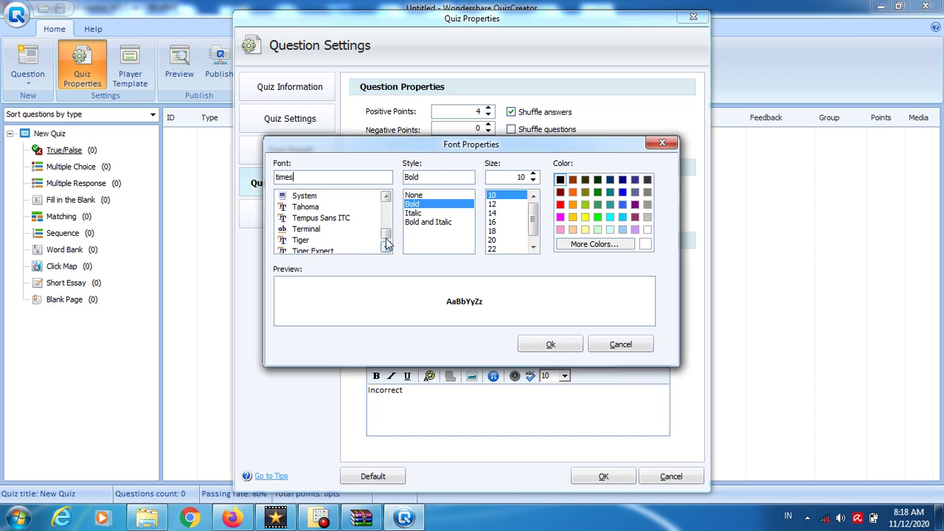
{"action": "left_click", "coordinate": [386, 249]}
{"action": "left_click", "coordinate": [385, 248]}
{"action": "left_click", "coordinate": [386, 247]}
{"action": "left_click", "coordinate": [386, 248]}
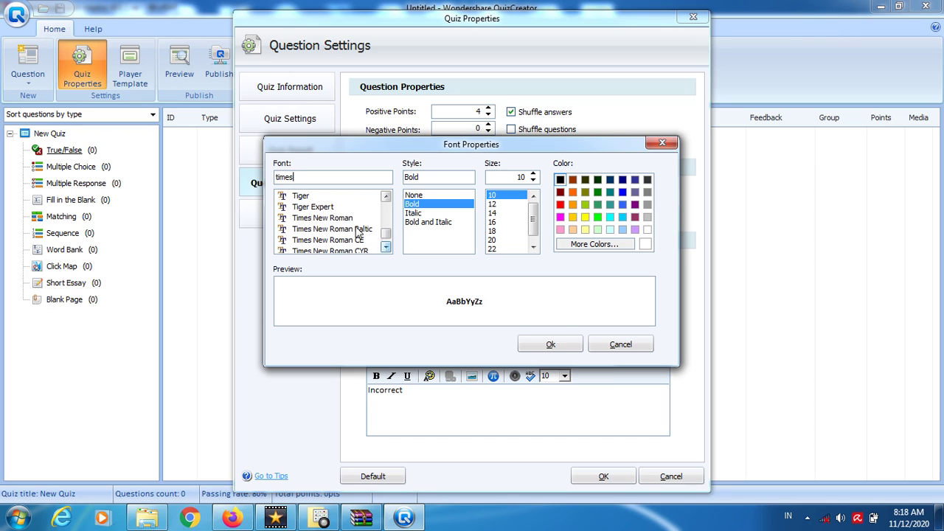
- Choose Times New Roman at size 16 for the question font
{"action": "left_click", "coordinate": [326, 218]}
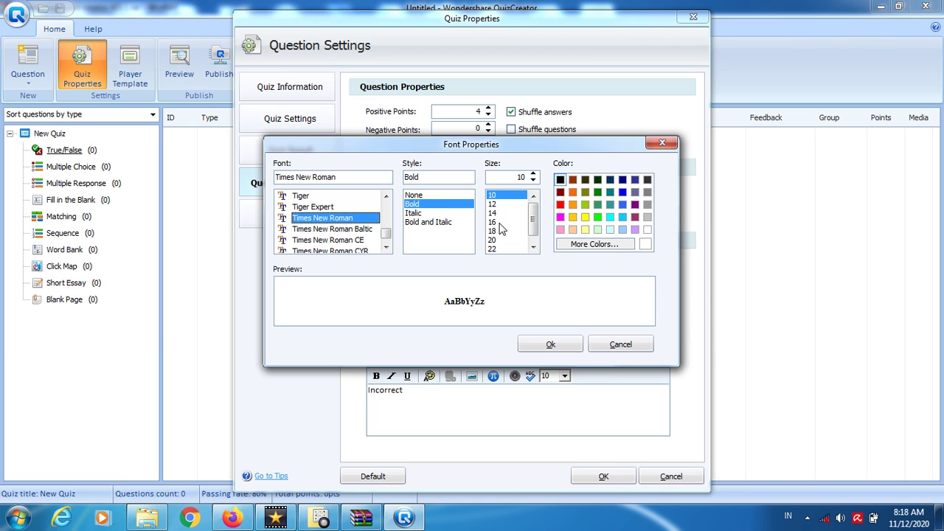
{"action": "left_click", "coordinate": [502, 222]}
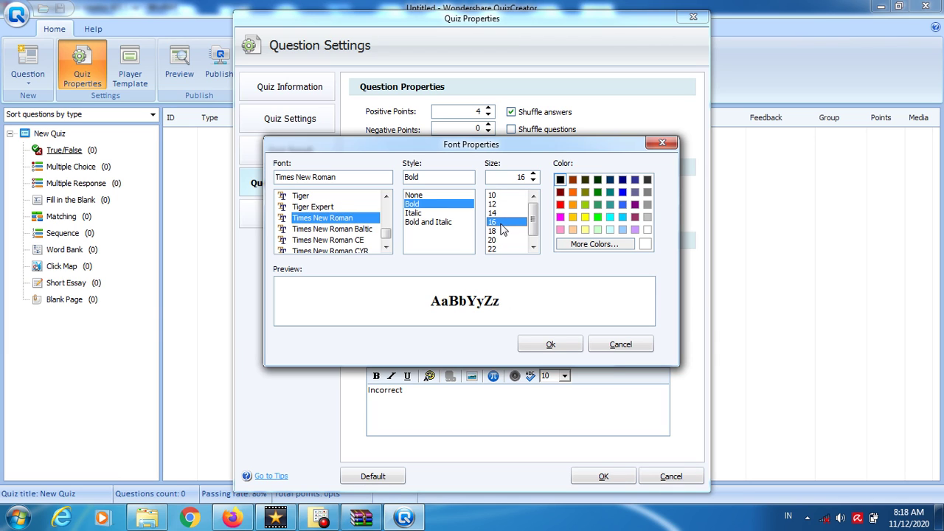
{"action": "left_click", "coordinate": [554, 345]}
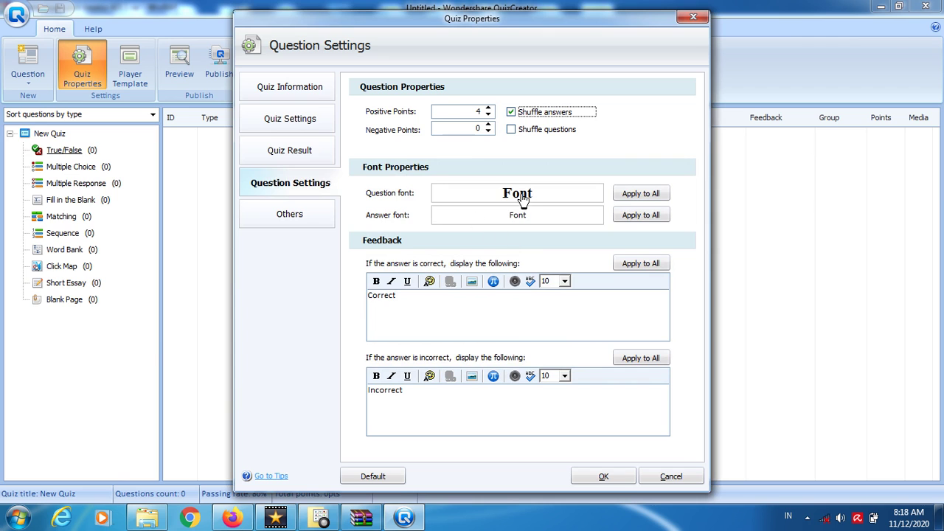
{"action": "left_click", "coordinate": [521, 198]}
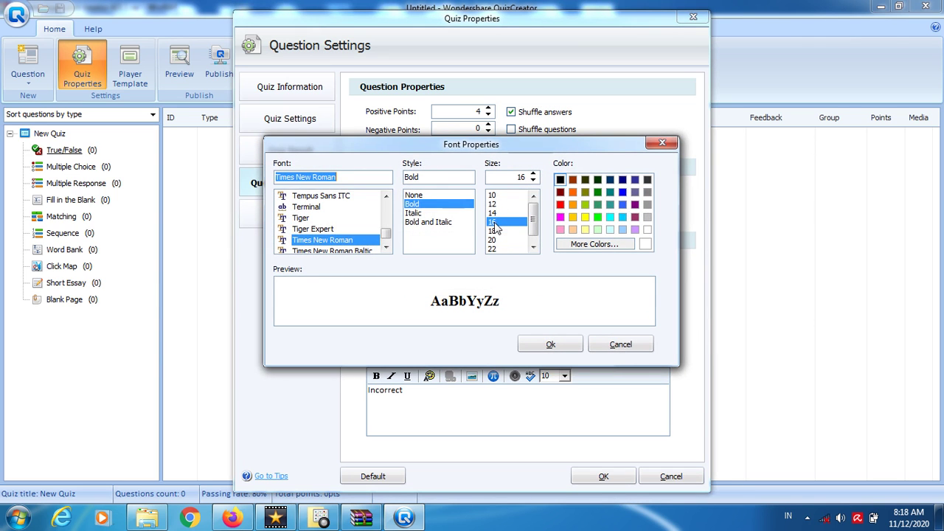
- Enlarge the question font to size 18 and set the Calibri answer font to size 14
{"action": "left_click", "coordinate": [492, 231]}
{"action": "left_click", "coordinate": [553, 344]}
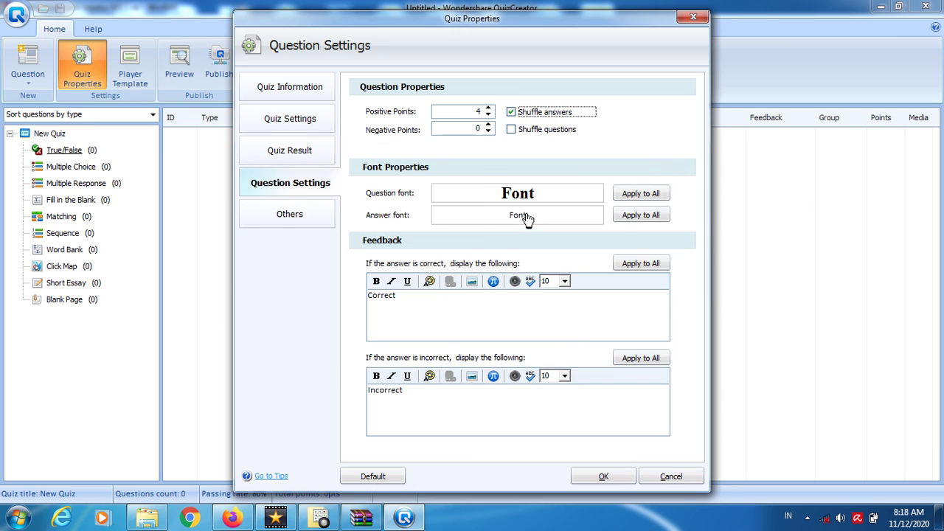
{"action": "left_click", "coordinate": [524, 216]}
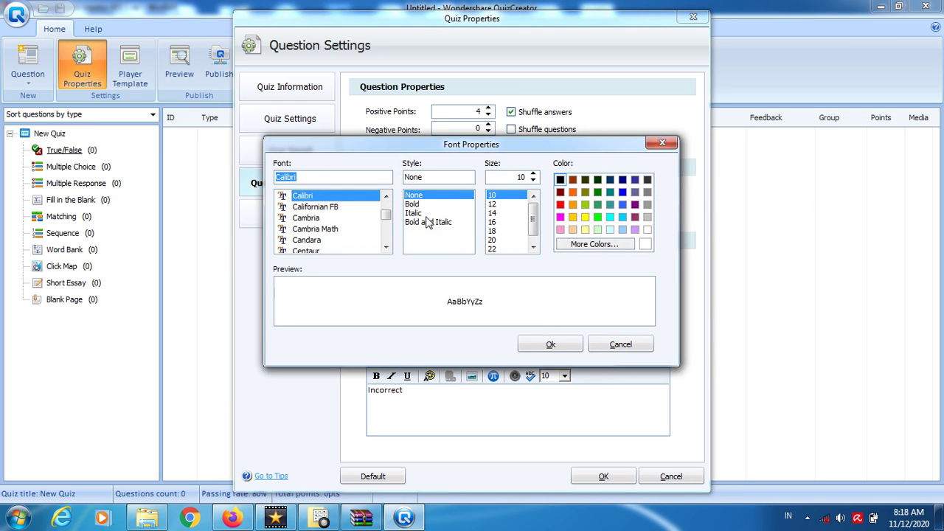
{"action": "left_click", "coordinate": [496, 213]}
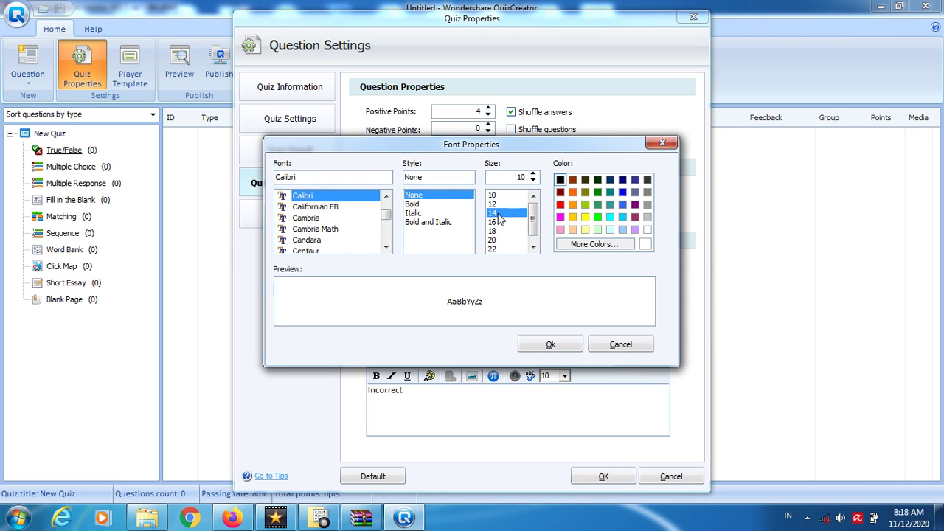
{"action": "left_click", "coordinate": [550, 346]}
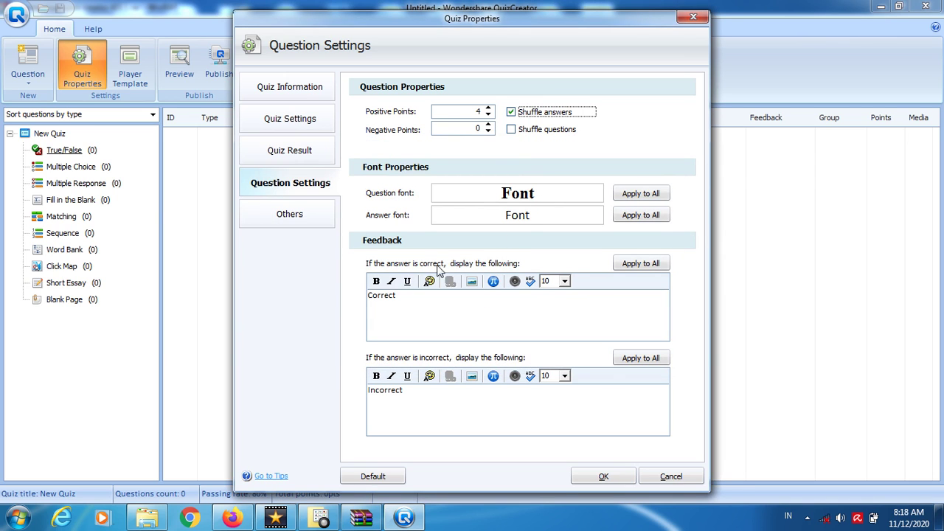
- Delete 'Correct' and 'Incorrect' from the two feedback boxes
{"action": "double_click", "coordinate": [404, 300]}
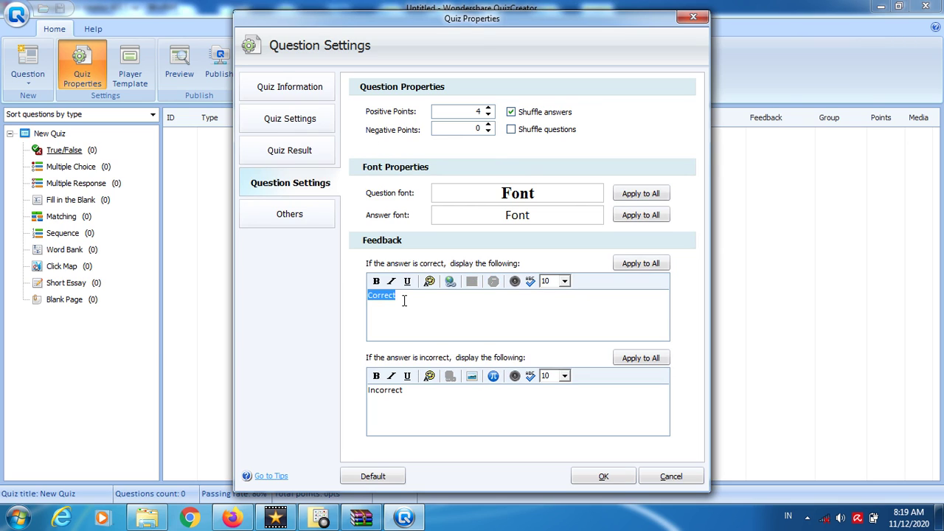
{"action": "key", "text": "BackSpace"}
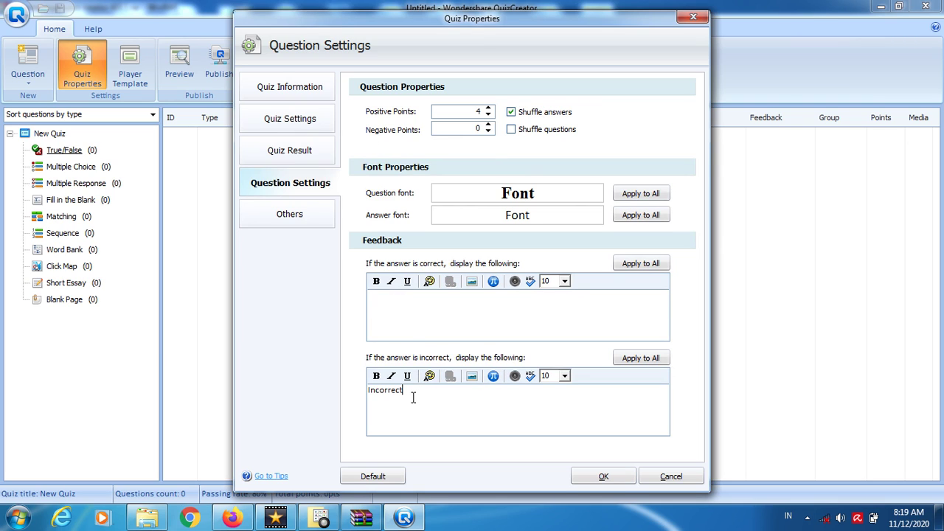
{"action": "double_click", "coordinate": [413, 398]}
{"action": "key", "text": "BackSpace"}
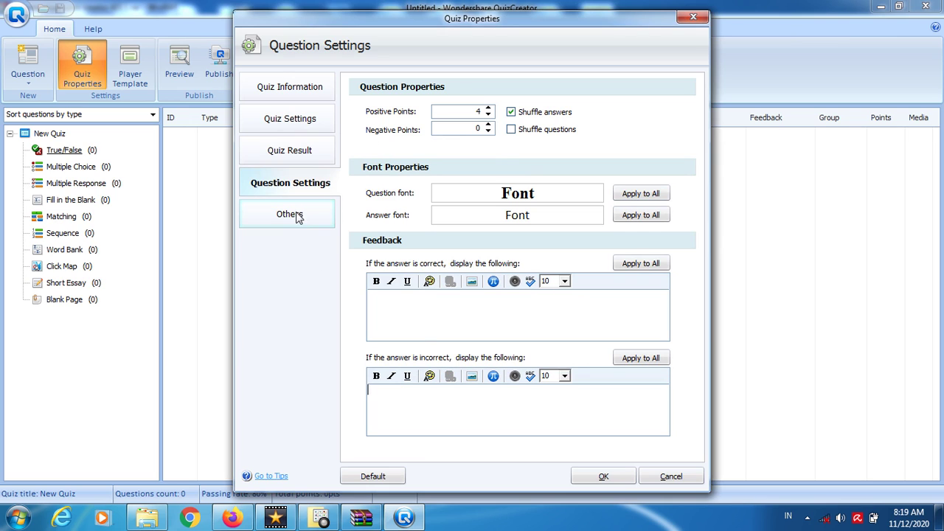
- Set quiz access to password only, enter a password, and apply the quiz properties
{"action": "left_click", "coordinate": [294, 222]}
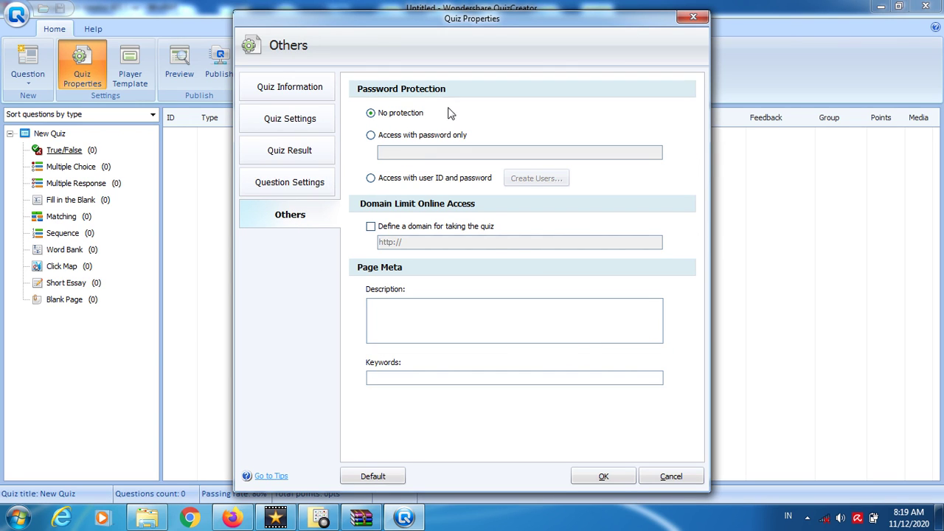
{"action": "left_click", "coordinate": [387, 139]}
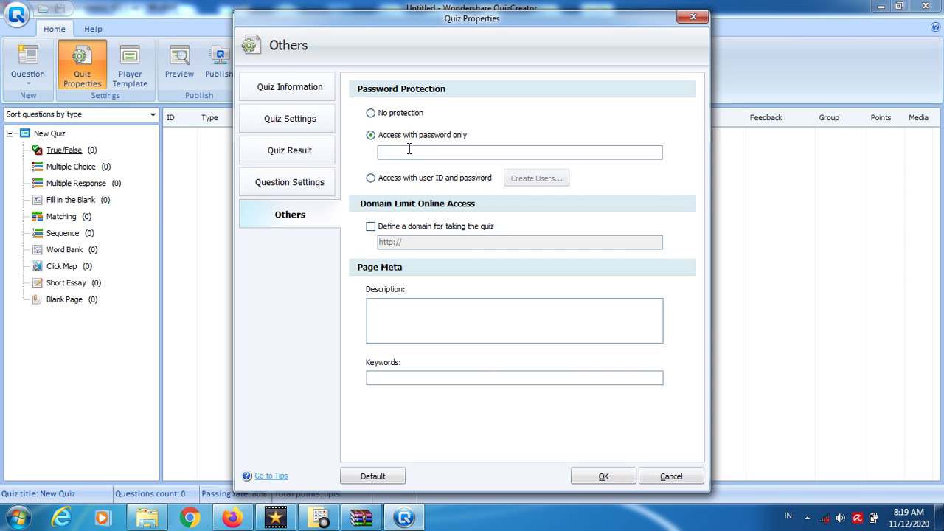
{"action": "type", "text": "******"}
{"action": "left_click", "coordinate": [601, 476]}
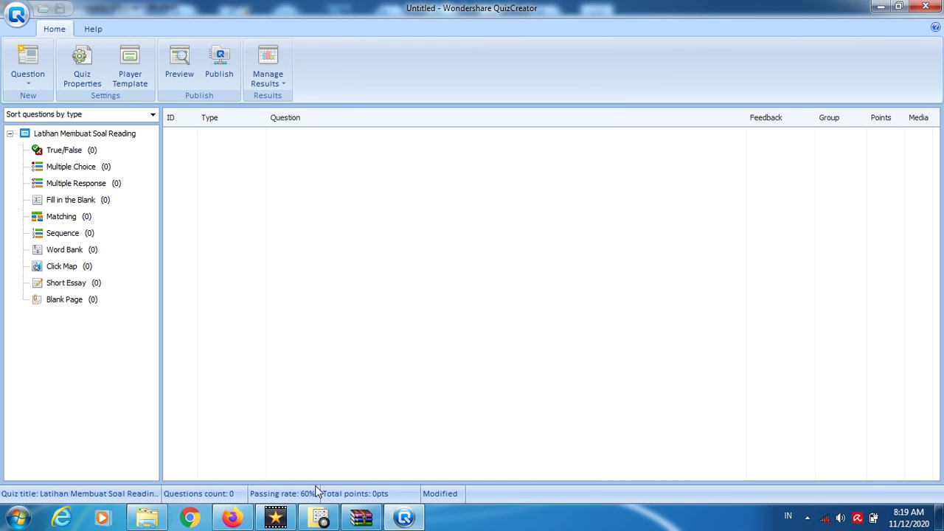
- Open a blank Multiple Choice question, worth 4 points for correct, in quiz Latihan Membuat Soal Reading
{"action": "left_click", "coordinate": [321, 519]}
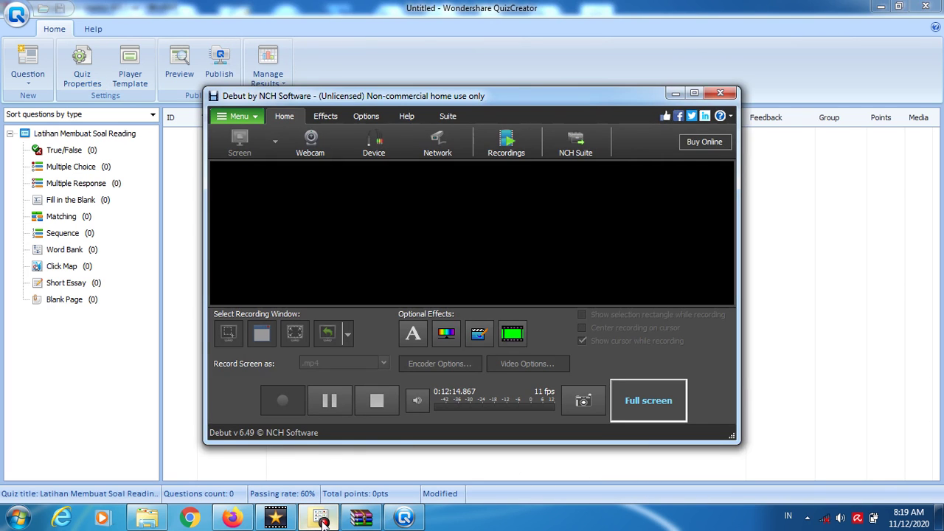
{"action": "left_click", "coordinate": [321, 519]}
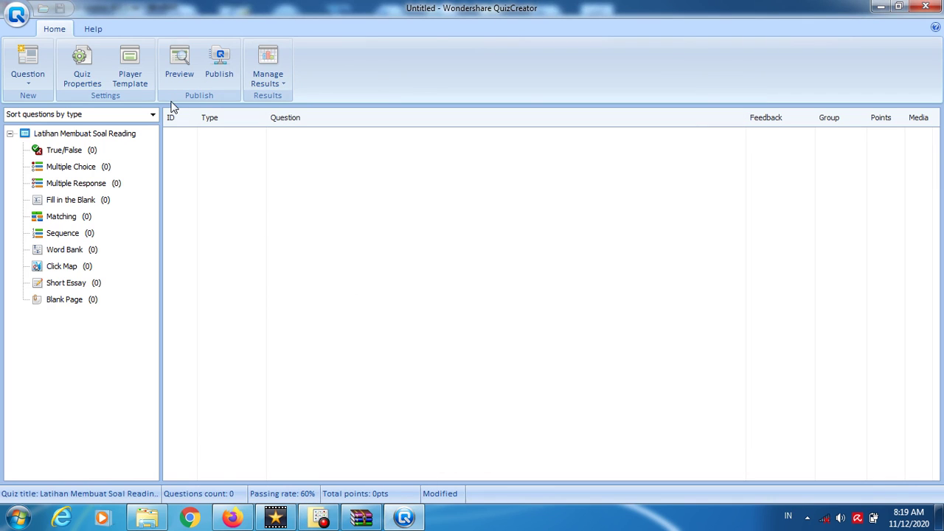
{"action": "left_click", "coordinate": [81, 168]}
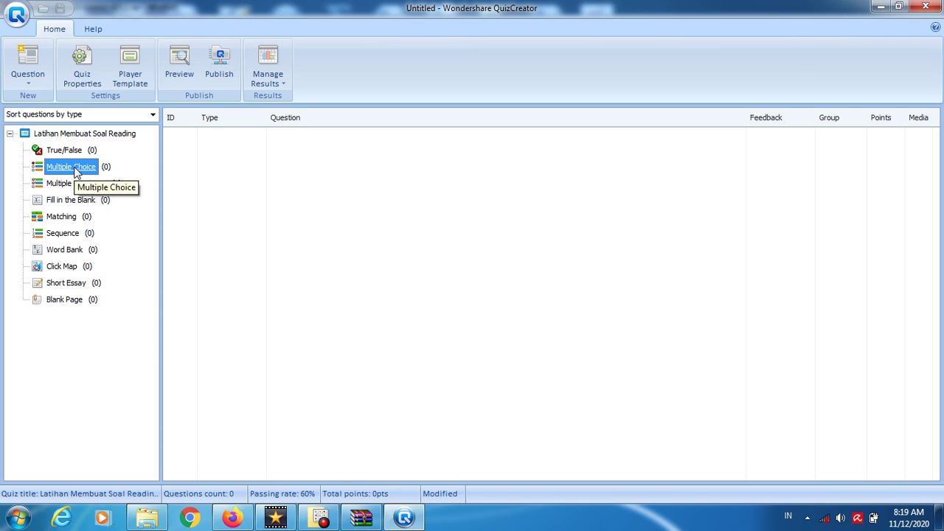
{"action": "left_click", "coordinate": [246, 215]}
{"action": "double_click", "coordinate": [77, 166]}
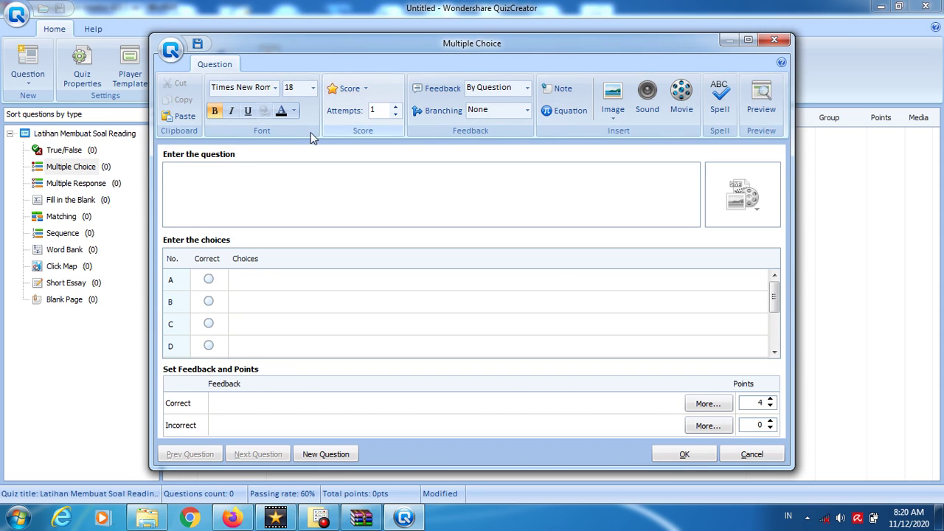
- Set the question's Feedback option to None and open its Note panel
{"action": "left_click", "coordinate": [526, 90]}
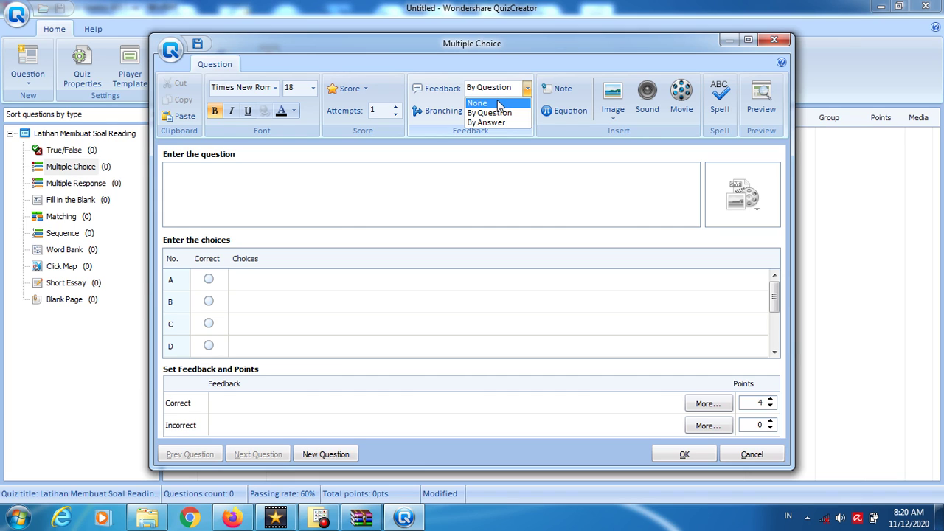
{"action": "left_click", "coordinate": [499, 104]}
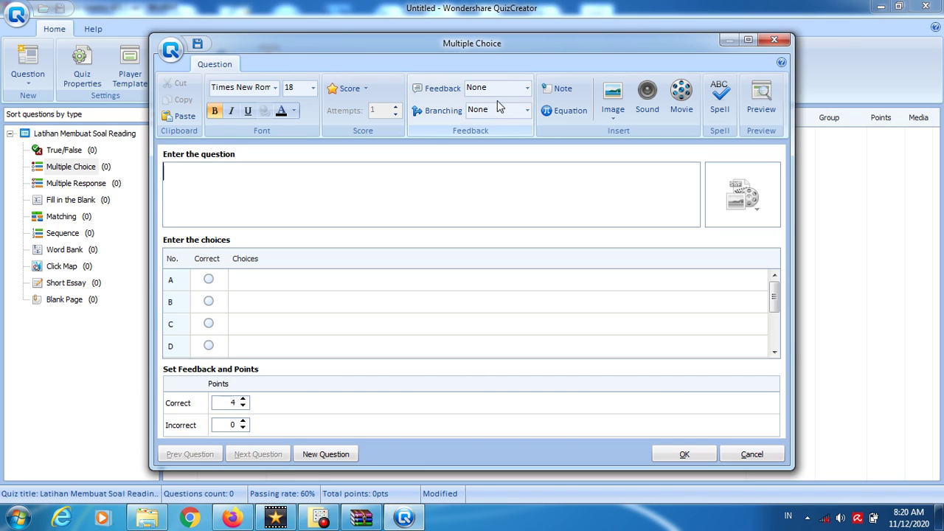
{"action": "left_click", "coordinate": [558, 95]}
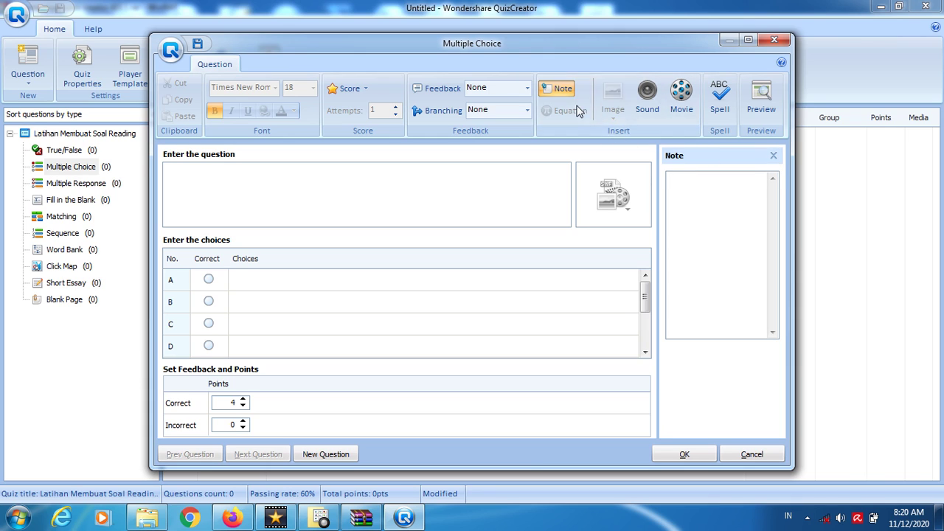
{"action": "left_click", "coordinate": [773, 157]}
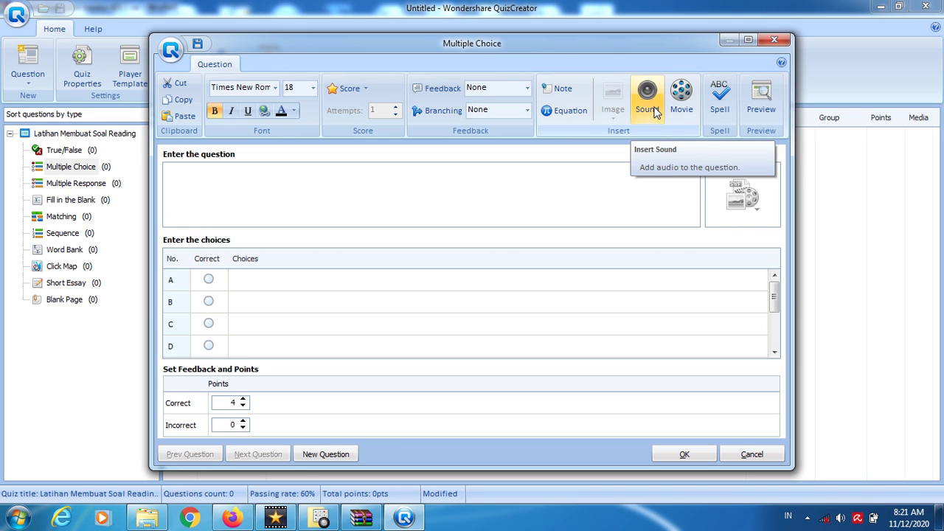
{"action": "left_click", "coordinate": [654, 111]}
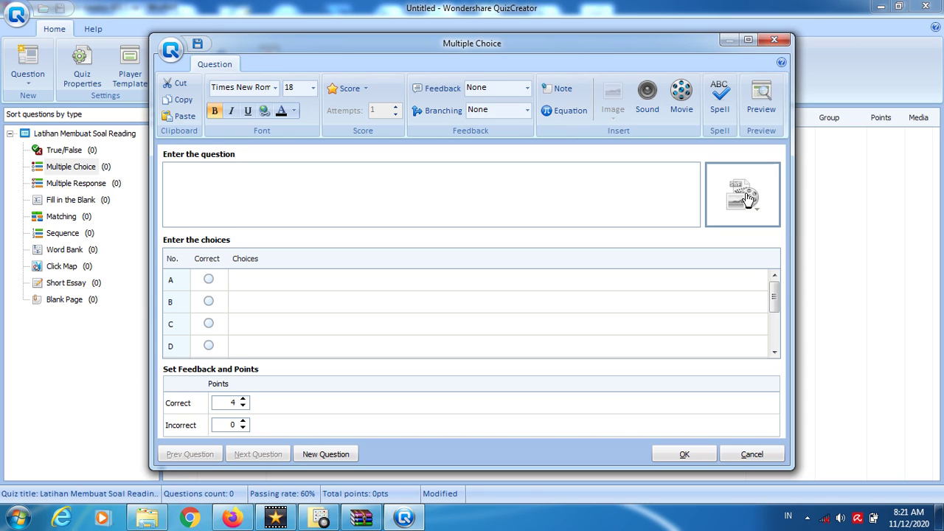
{"action": "left_click", "coordinate": [747, 197]}
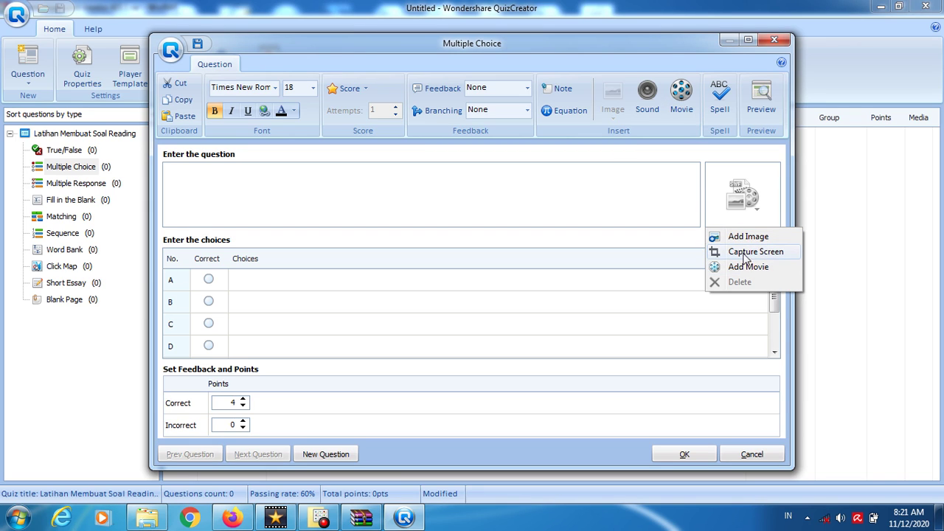
{"action": "left_click", "coordinate": [681, 201]}
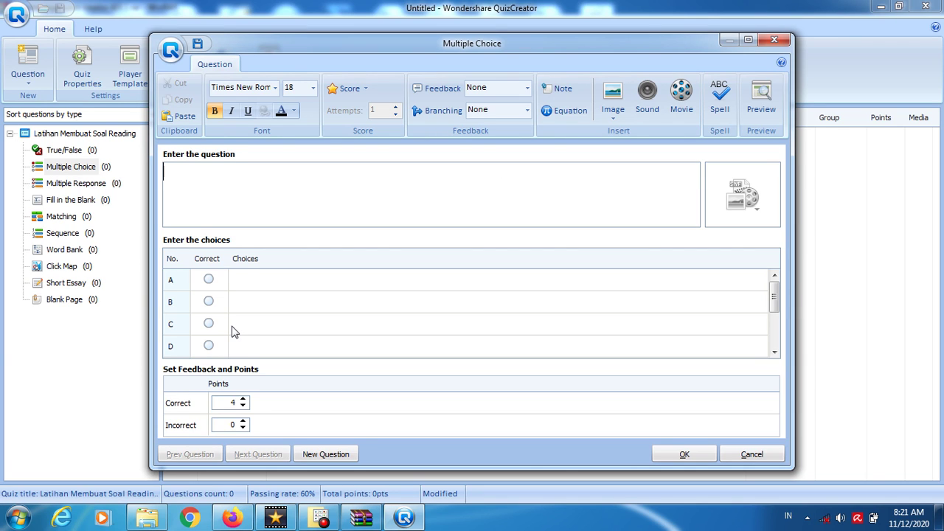
- Enter the question 'Who is Moody Wilhelmina?'
{"action": "type", "text": "Who is Moody Wildh"}
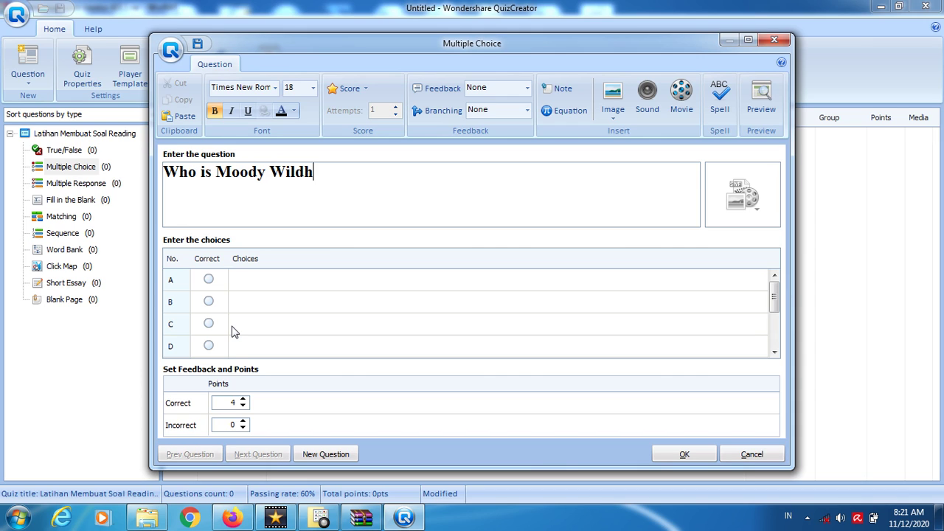
{"action": "key", "text": "BackSpace"}
{"action": "key", "text": "BackSpace"}
{"action": "type", "text": "helmina?"}
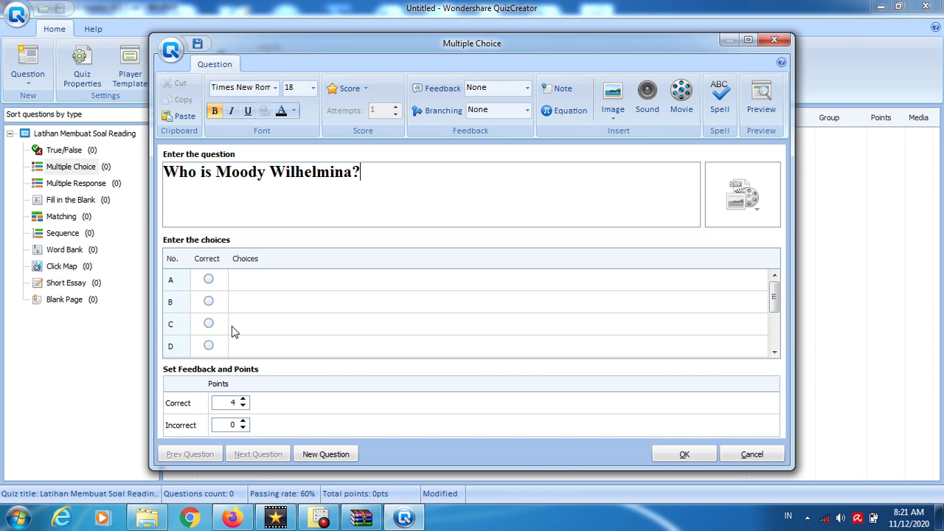
- Fill choices A–D: 'She is an actress', 'She is an actor', 'She is a new comer', 'She is a new player'
{"action": "left_click", "coordinate": [271, 286]}
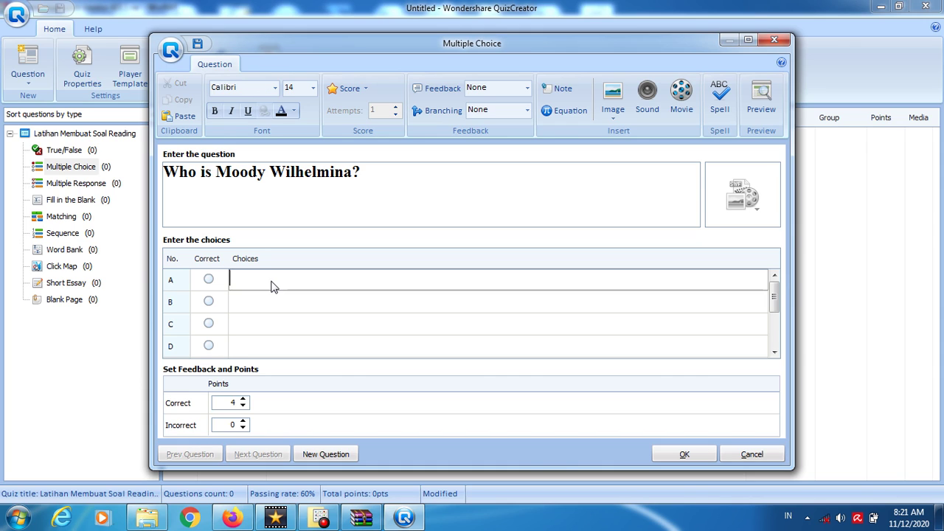
{"action": "type", "text": "She is an"}
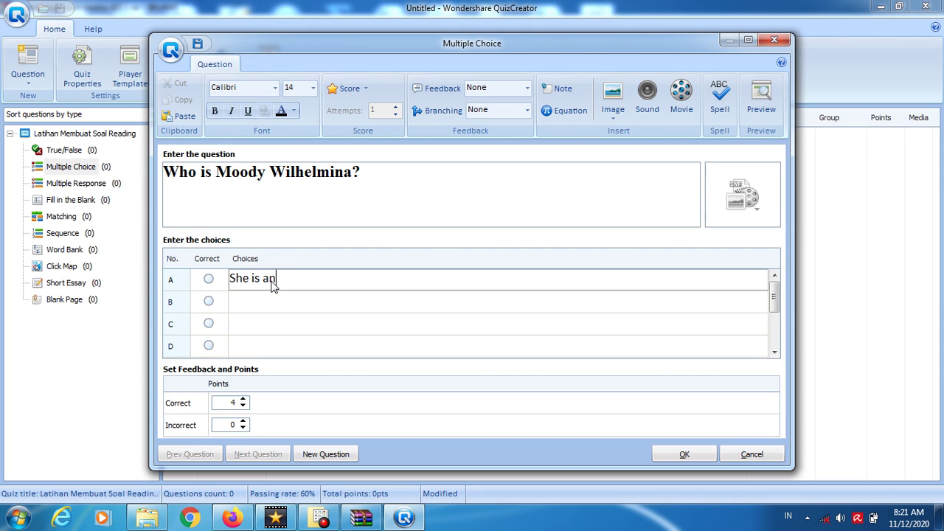
{"action": "type", "text": " actress"}
{"action": "key", "text": "BackSpace"}
{"action": "key", "text": "BackSpace"}
{"action": "type", "text": "e"}
{"action": "key", "text": "BackSpace"}
{"action": "type", "text": "ss"}
{"action": "left_click", "coordinate": [258, 302]}
{"action": "type", "text": "She i"}
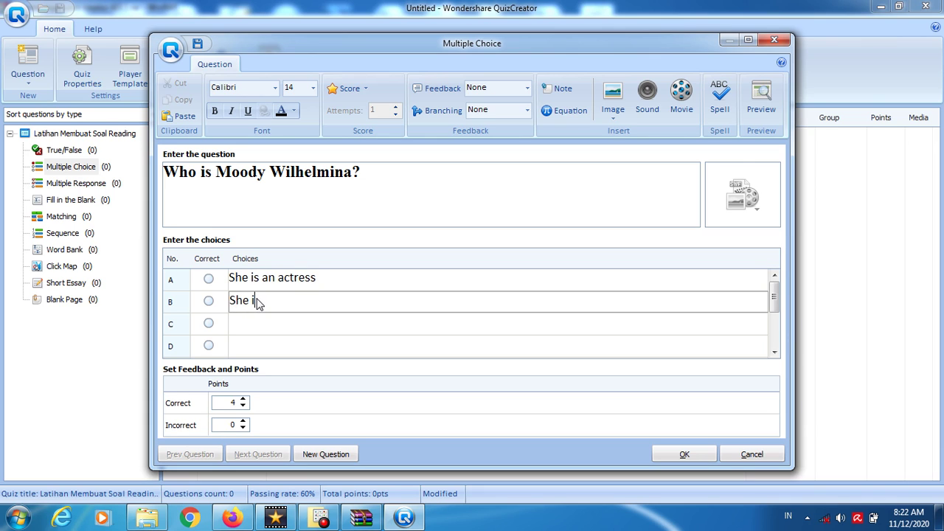
{"action": "type", "text": "s an actor"}
{"action": "left_click", "coordinate": [280, 332]}
{"action": "type", "text": "She is "}
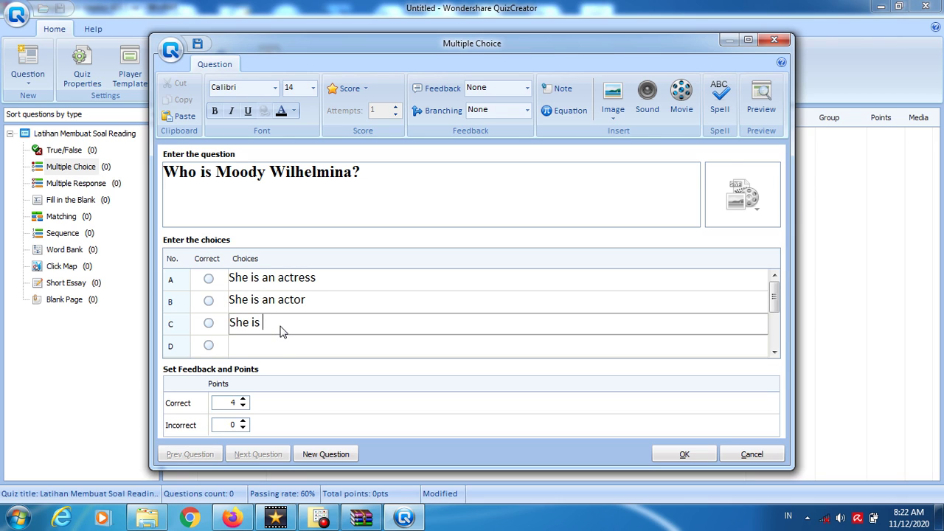
{"action": "type", "text": "an"}
{"action": "key", "text": "BackSpace"}
{"action": "key", "text": "BackSpace"}
{"action": "type", "text": "new comer"}
{"action": "left_click", "coordinate": [288, 345]}
{"action": "type", "text": "She is"}
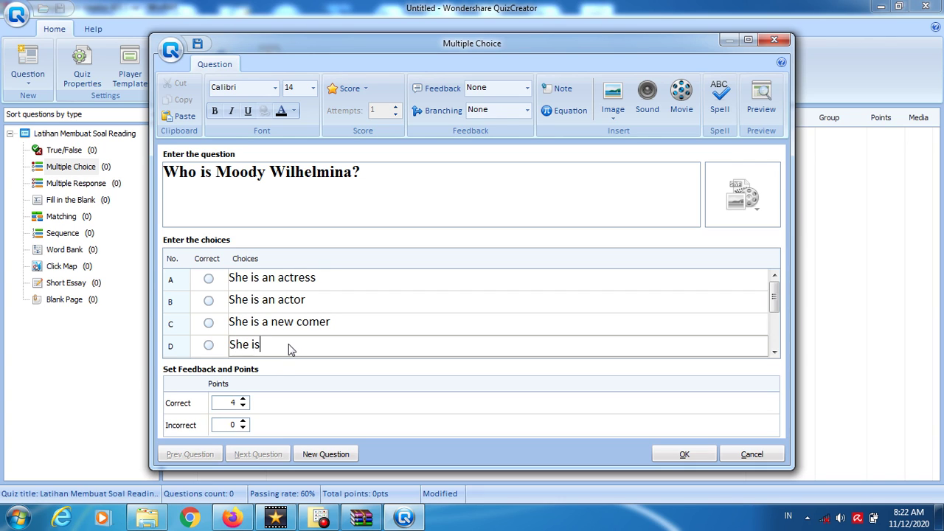
{"action": "type", "text": " a new player"}
- Mark choice A as the correct answer and add a note to the question
{"action": "left_click", "coordinate": [209, 280]}
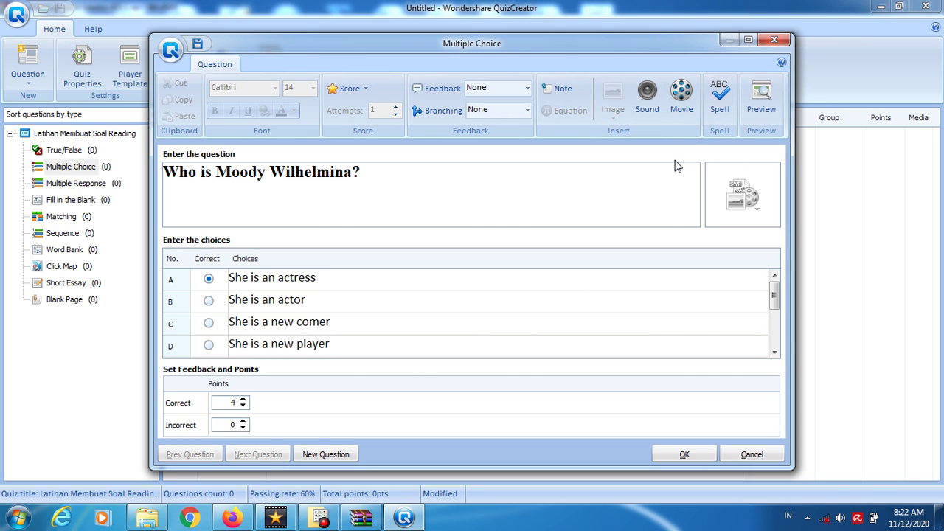
{"action": "left_click", "coordinate": [558, 89]}
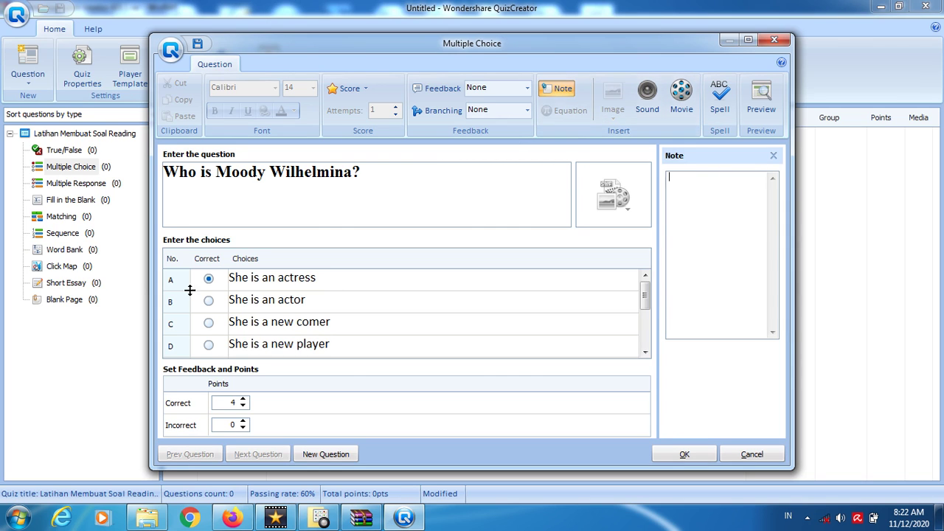
{"action": "left_click", "coordinate": [147, 520]}
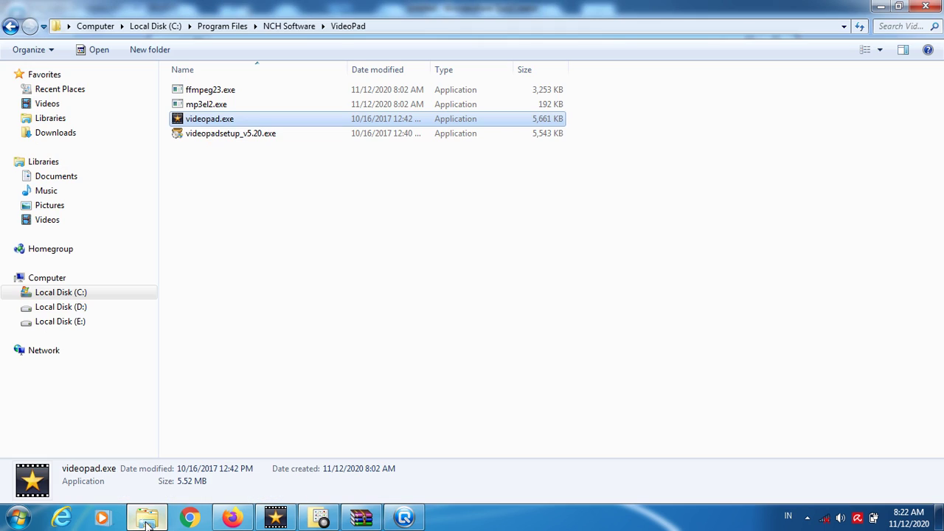
- In Explorer, browse to D:\UMP Ngajar\PBI\Penilaian Hasil Belajar
{"action": "left_click", "coordinate": [63, 295]}
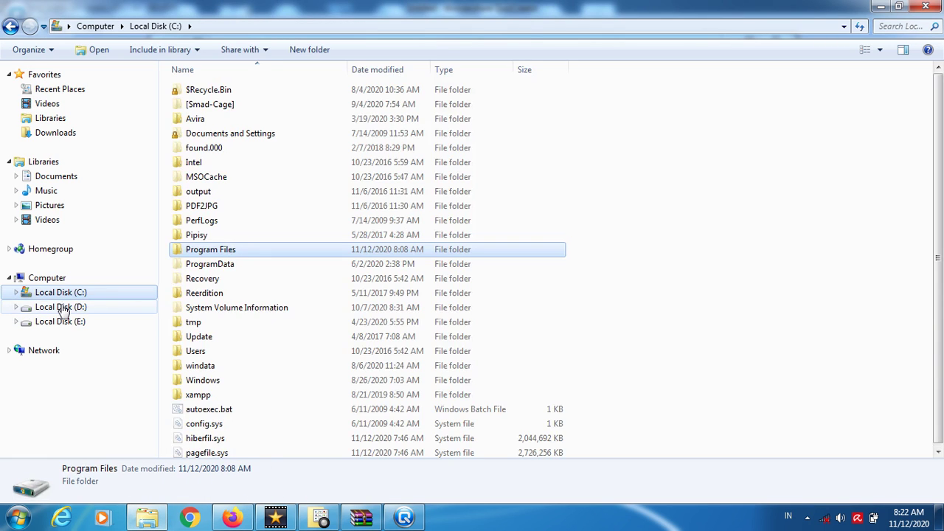
{"action": "left_click", "coordinate": [63, 306]}
{"action": "left_click", "coordinate": [233, 265]}
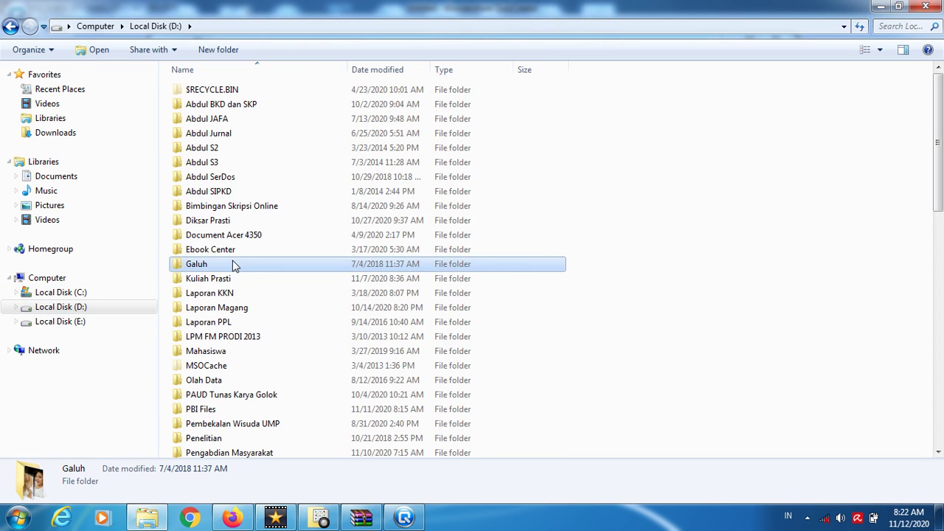
{"action": "key", "text": "Down"}
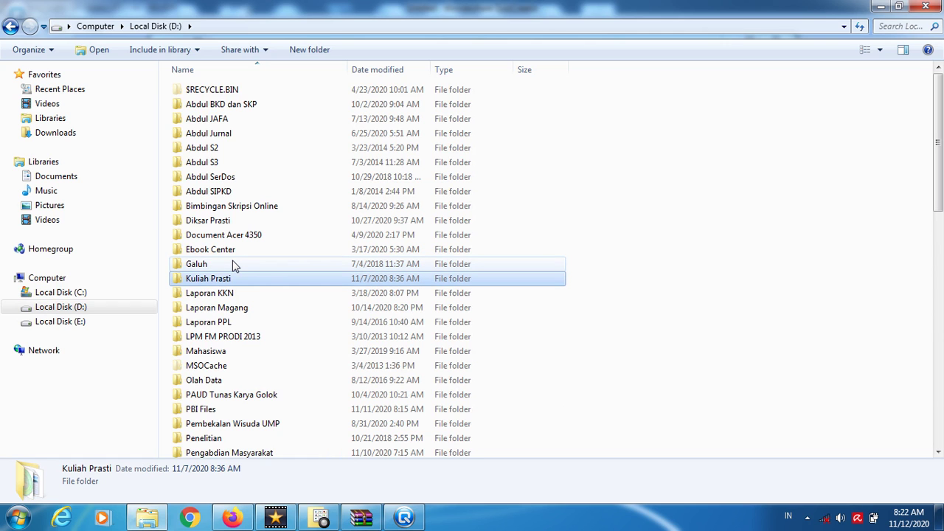
{"action": "key", "text": "u"}
{"action": "key", "text": "Return"}
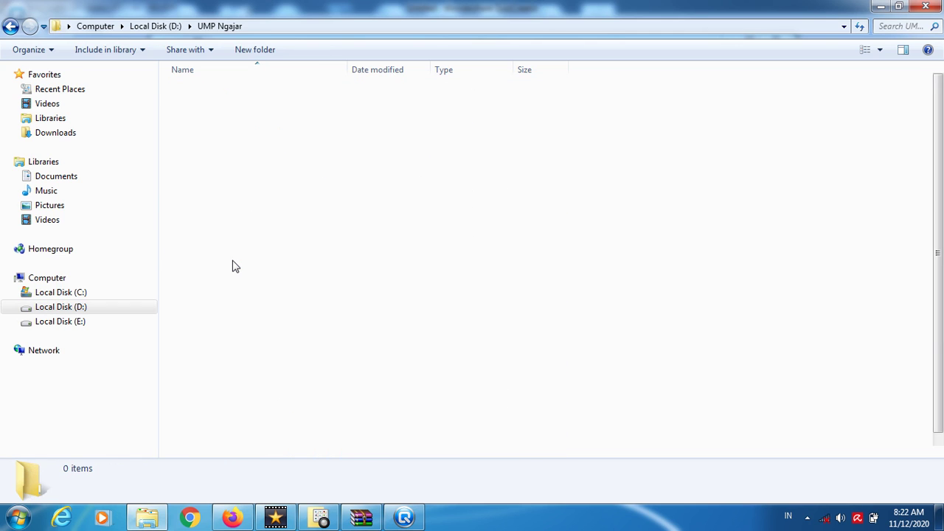
{"action": "key", "text": "p"}
{"action": "key", "text": "Return"}
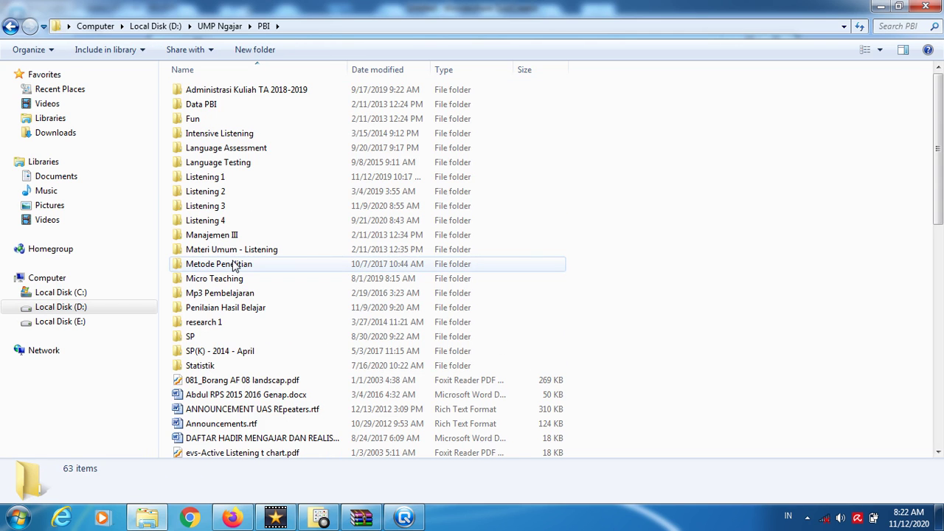
{"action": "key", "text": "p"}
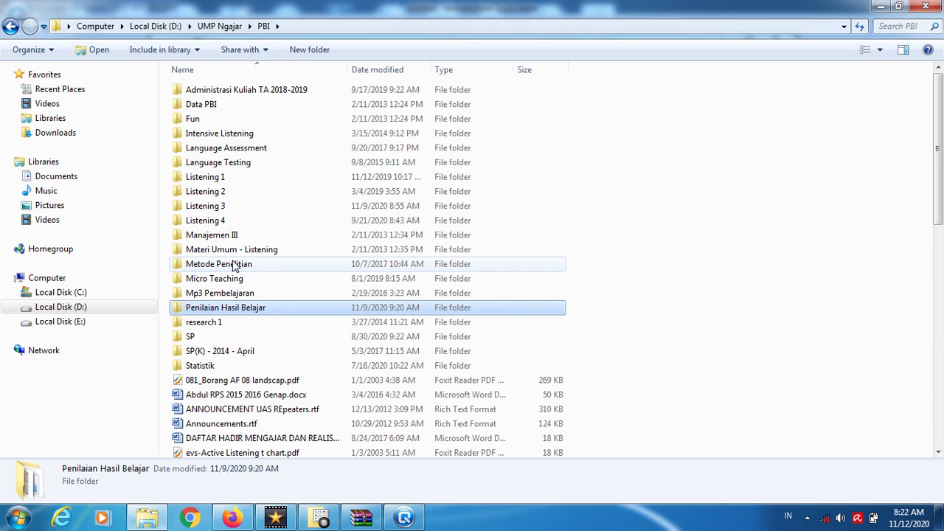
{"action": "key", "text": "Return"}
- Open Penilaian Hasil Belajar (Book Mode).rtf in Microsoft Word
{"action": "key", "text": "Down"}
{"action": "key", "text": "Down"}
{"action": "key", "text": "Down"}
{"action": "key", "text": "Down"}
{"action": "key", "text": "Down"}
{"action": "key", "text": "Down"}
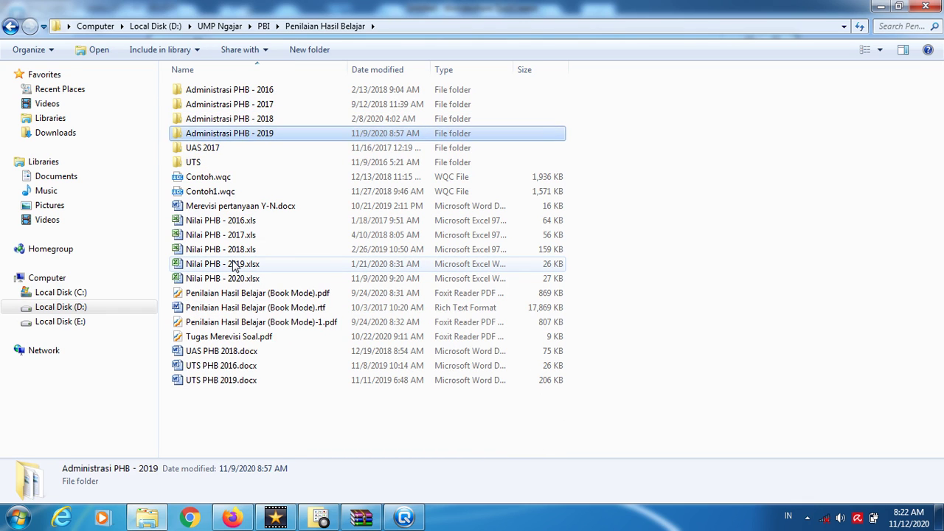
{"action": "key", "text": "Down"}
{"action": "key", "text": "Down"}
{"action": "key", "text": "Down"}
{"action": "key", "text": "Down"}
{"action": "key", "text": "Down"}
{"action": "key", "text": "Down"}
{"action": "key", "text": "Down"}
{"action": "key", "text": "Down"}
{"action": "key", "text": "Down"}
{"action": "key", "text": "Down"}
{"action": "key", "text": "Up"}
{"action": "key", "text": "Up"}
{"action": "key", "text": "Up"}
{"action": "key", "text": "Up"}
{"action": "key", "text": "Up"}
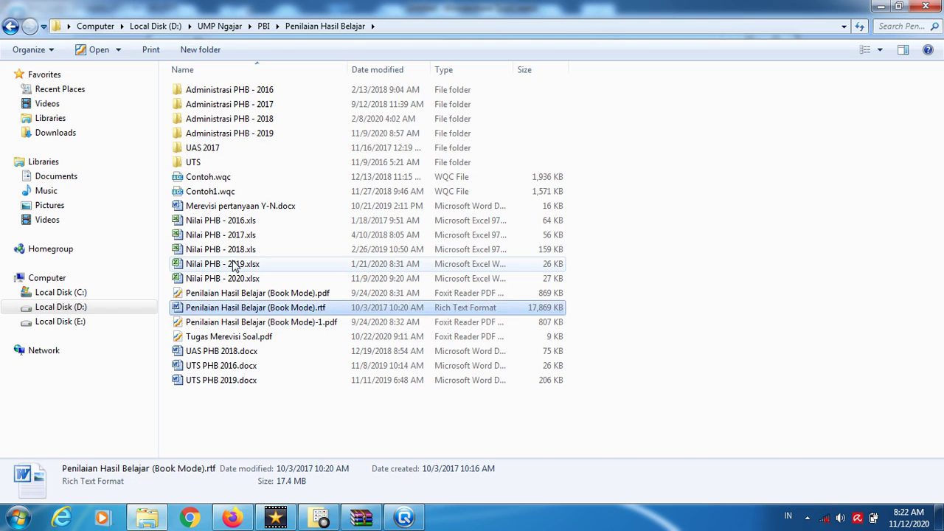
{"action": "key", "text": "Up"}
{"action": "key", "text": "Up"}
{"action": "key", "text": "Up"}
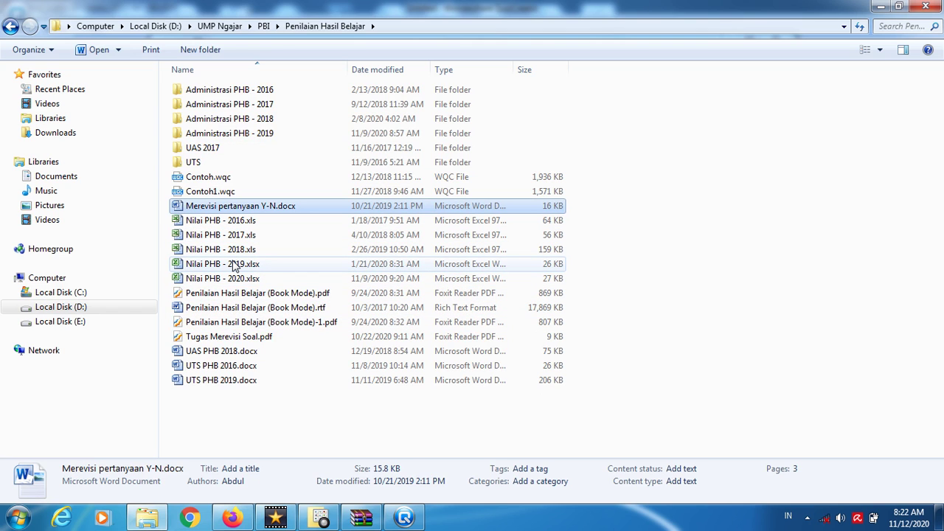
{"action": "key", "text": "Down"}
{"action": "key", "text": "Down"}
{"action": "key", "text": "Down"}
{"action": "key", "text": "Down"}
{"action": "key", "text": "Down"}
{"action": "key", "text": "Down"}
{"action": "key", "text": "Down"}
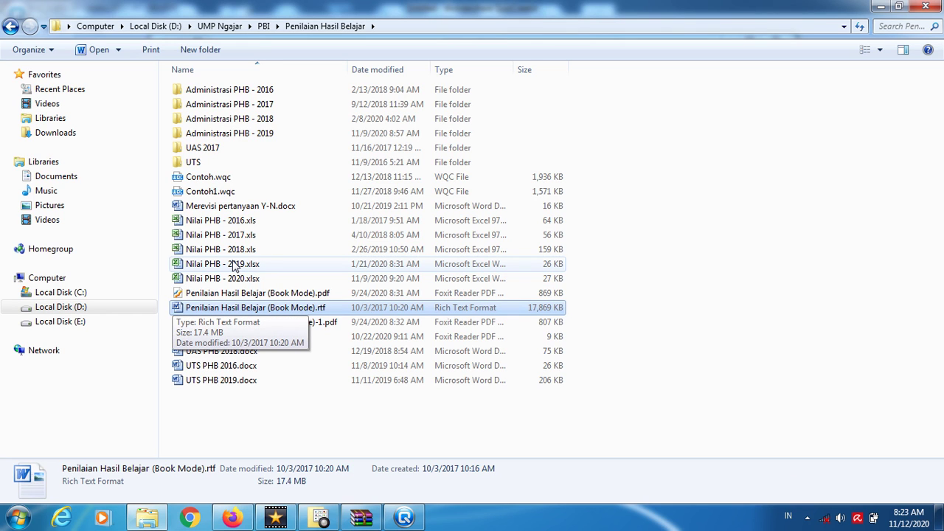
{"action": "key", "text": "Return"}
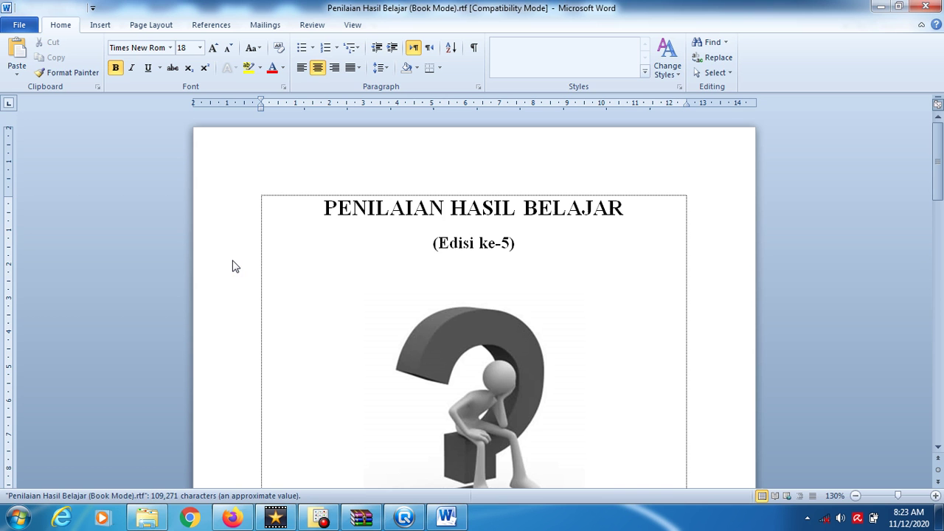
- Copy the Moody Wilhelmina paragraph from Word and paste it into the question's note
{"action": "key", "text": "Page_Down"}
{"action": "key", "text": "Page_Down"}
{"action": "key", "text": "Page_Down"}
{"action": "key", "text": "Page_Down"}
{"action": "key", "text": "Page_Down"}
{"action": "key", "text": "Page_Down"}
{"action": "key", "text": "Page_Down"}
{"action": "key", "text": "Page_Down"}
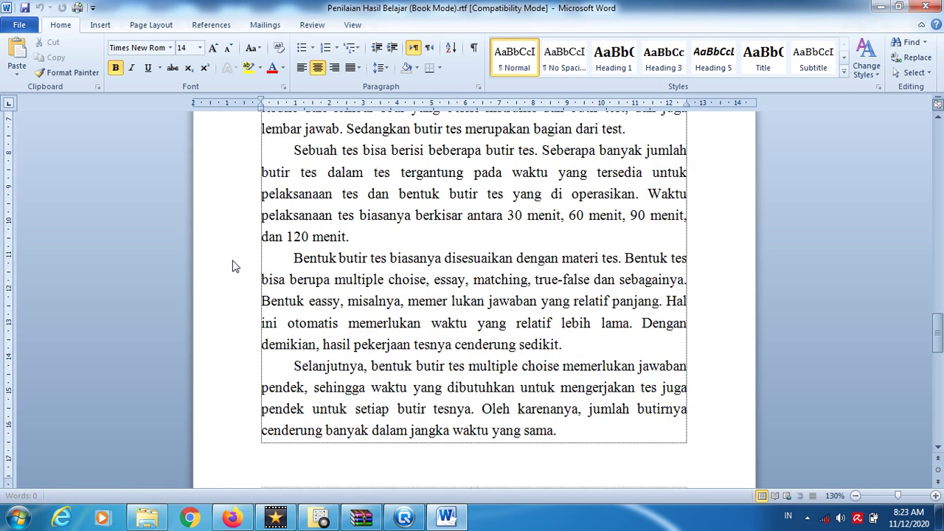
{"action": "key", "text": "Down"}
{"action": "key", "text": "Down"}
{"action": "key", "text": "Down"}
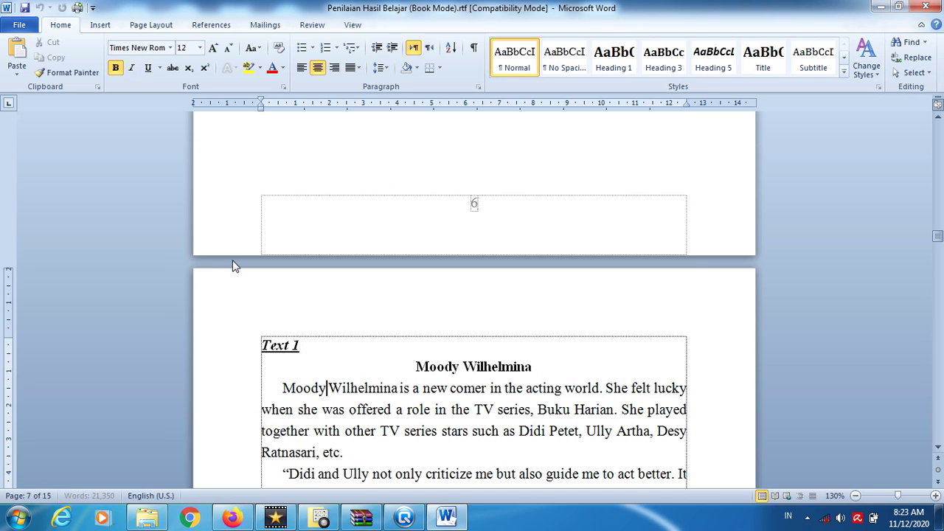
{"action": "key", "text": "ctrl+Up"}
{"action": "key", "text": "ctrl+shift+Down"}
{"action": "key", "text": "ctrl+c"}
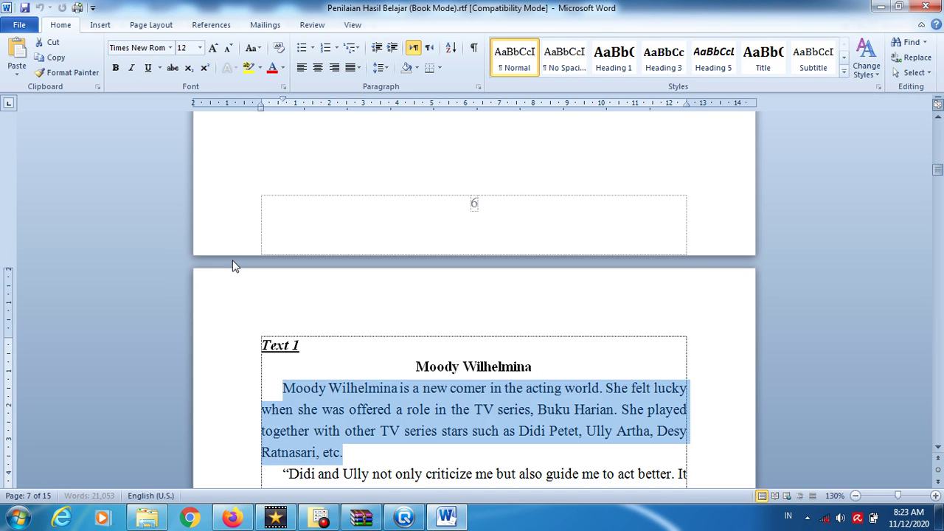
{"action": "key", "text": "alt+Tab"}
{"action": "key", "text": "alt+Tab"}
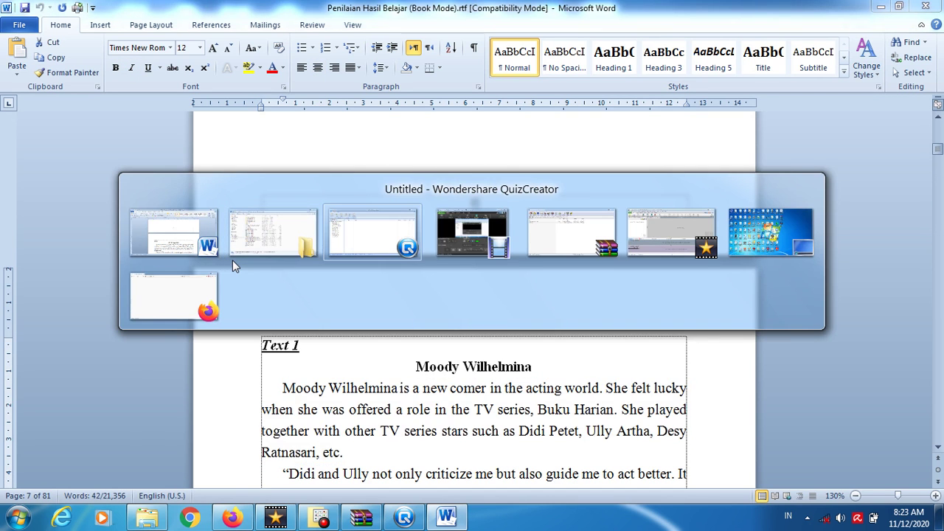
{"action": "key", "text": "ctrl+v"}
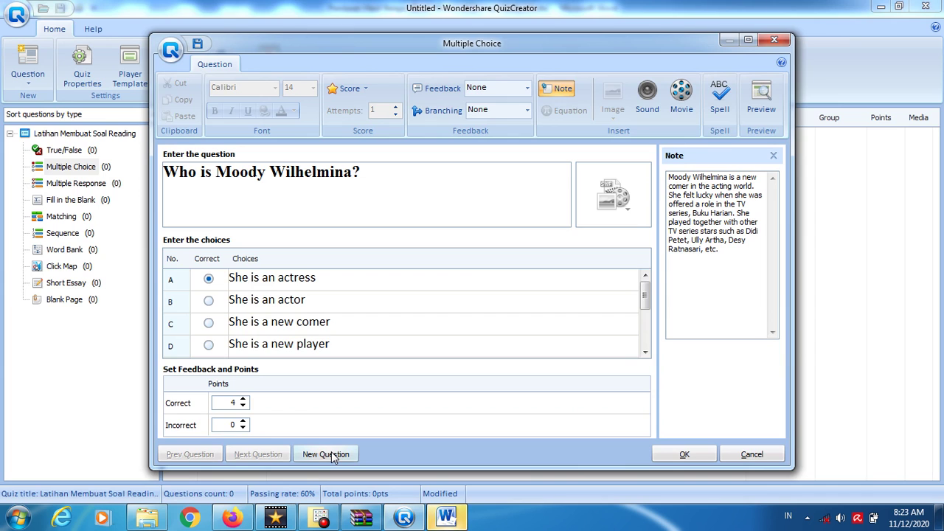
- Save the question, start a new Multiple Choice question, and set its feedback to None
{"action": "left_click", "coordinate": [331, 454]}
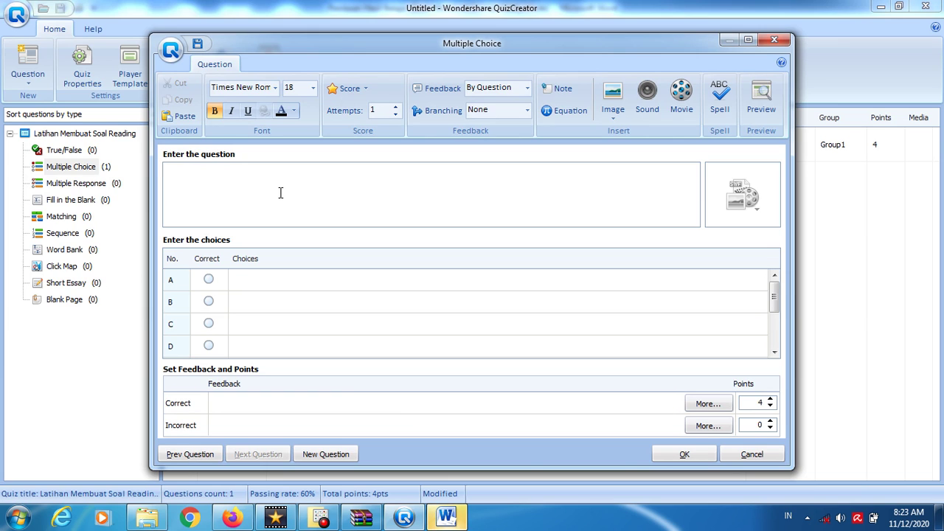
{"action": "left_click", "coordinate": [525, 88]}
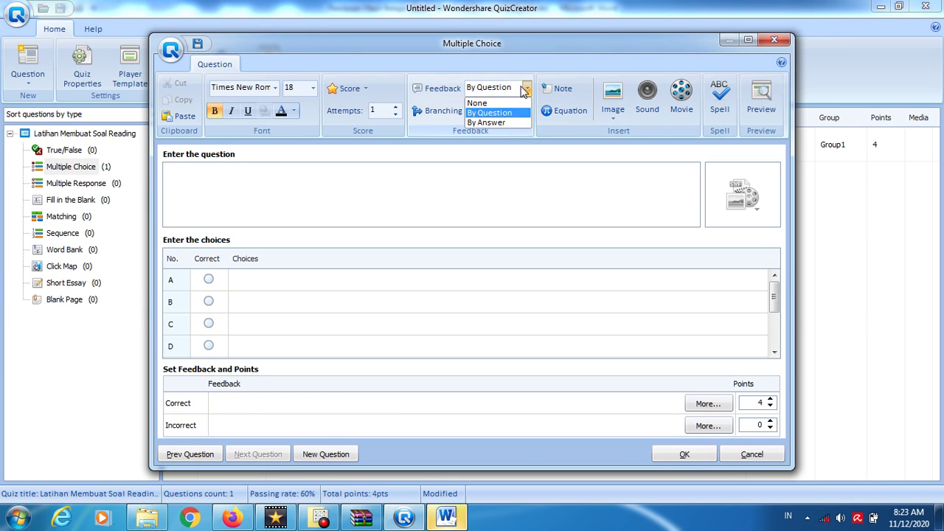
{"action": "left_click", "coordinate": [476, 103]}
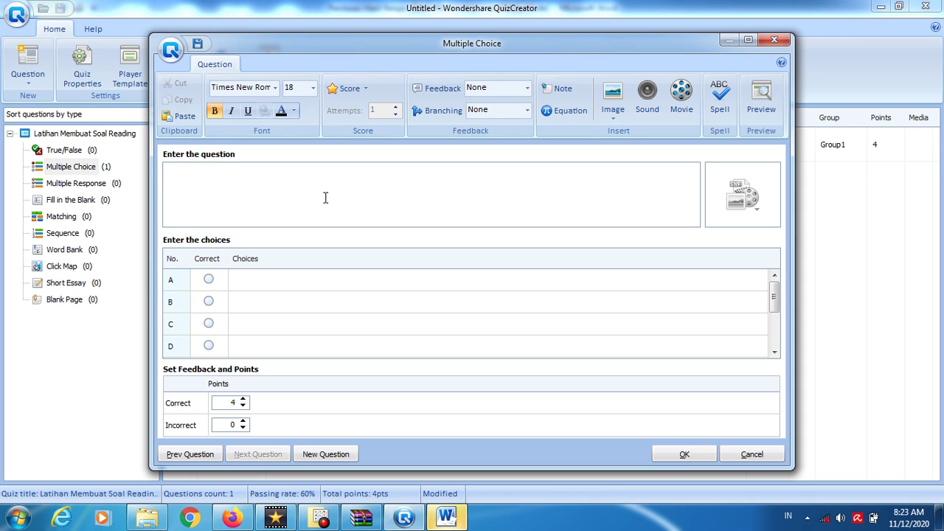
- Enter the question 'According to the speaker, what is Moody Wilhelmina?'
{"action": "type", "text": "acc"}
{"action": "key", "text": "BackSpace"}
{"action": "key", "text": "BackSpace"}
{"action": "key", "text": "BackSpace"}
{"action": "type", "text": "According to the"}
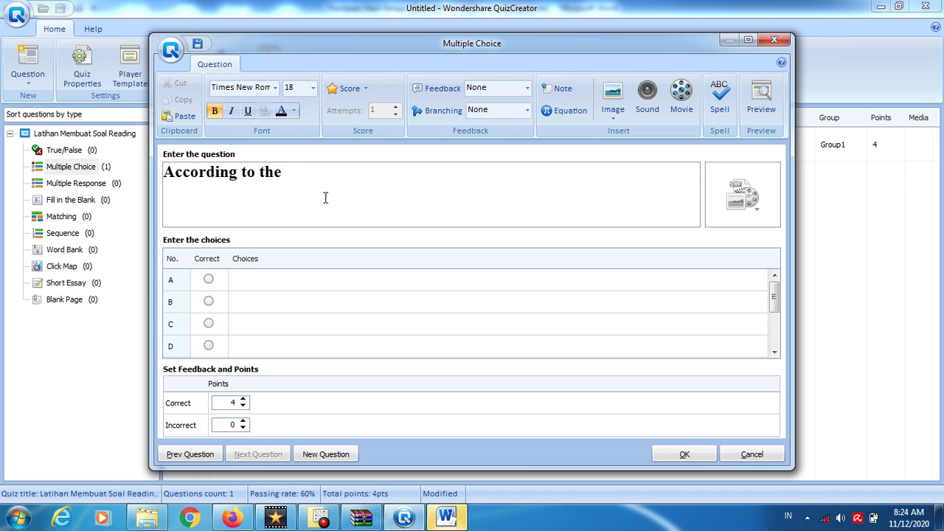
{"action": "type", "text": "speaker, who is"}
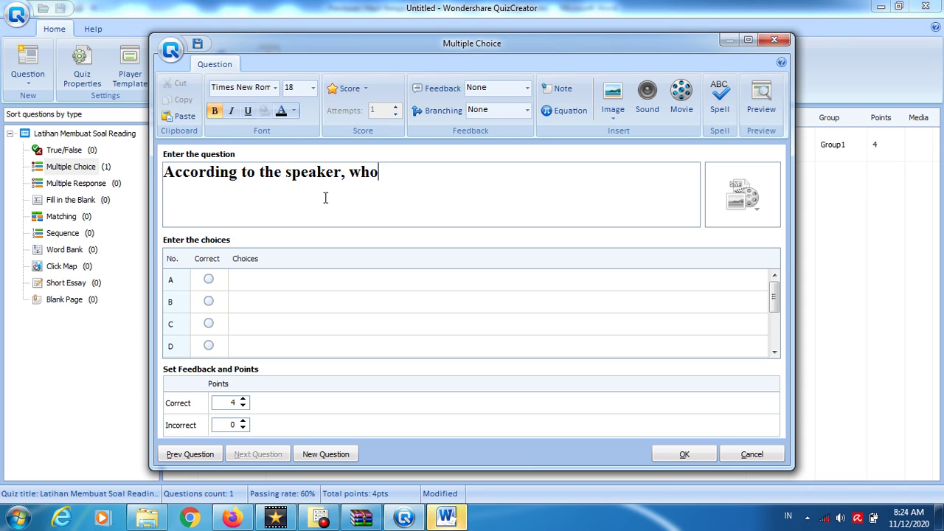
{"action": "key", "text": "BackSpace"}
{"action": "key", "text": "BackSpace"}
{"action": "key", "text": "BackSpace"}
{"action": "type", "text": "at is Moody WIl"}
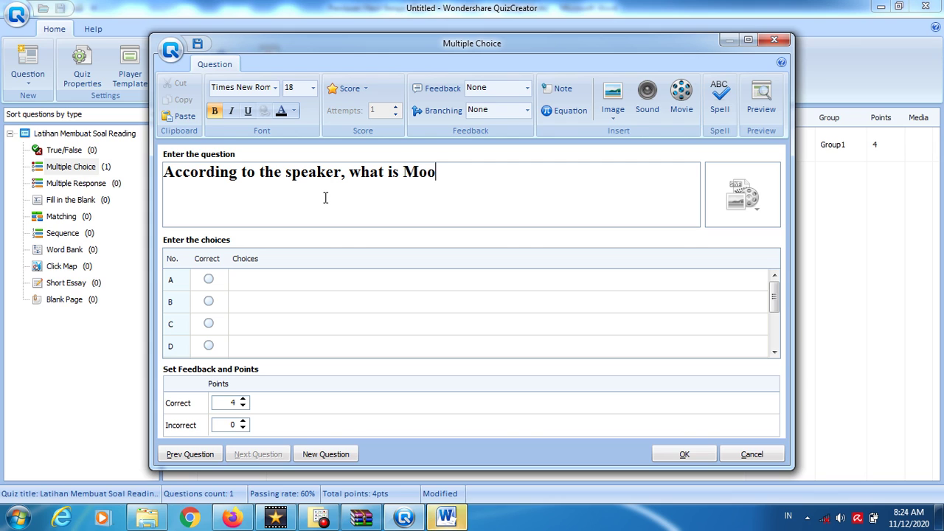
{"action": "key", "text": "BackSpace"}
{"action": "key", "text": "BackSpace"}
{"action": "type", "text": "i"}
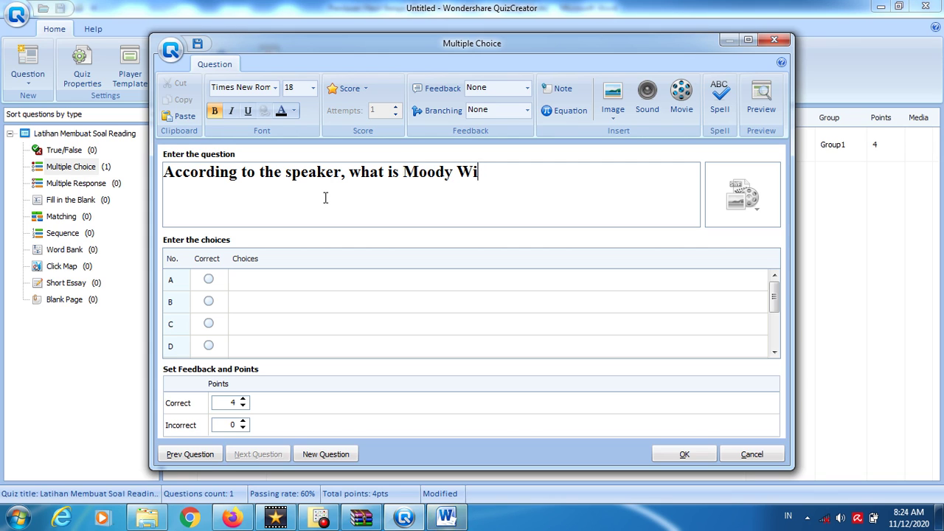
{"action": "type", "text": "lhelmina?"}
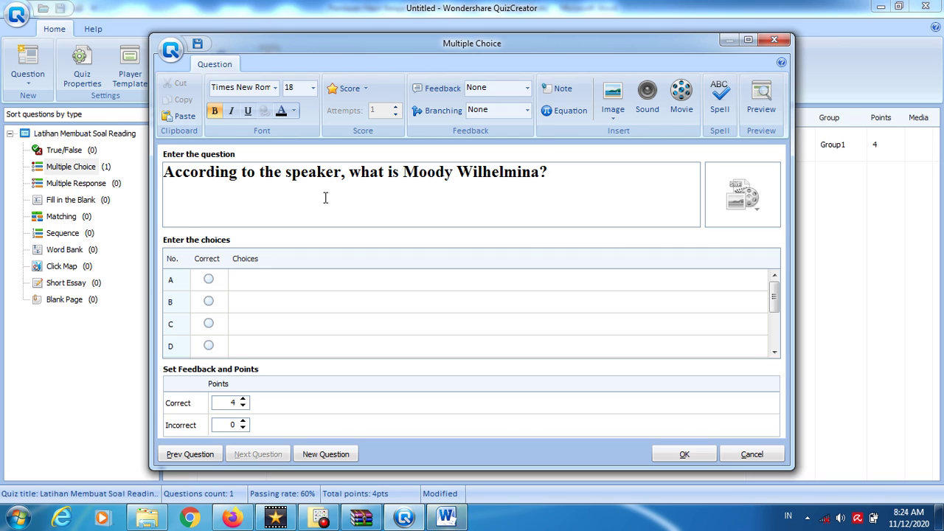
{"action": "key", "text": "Left"}
- Fill choice A 'She plays Buku Harian' and B 'She is beautiful', checking the passage in Word
{"action": "left_click", "coordinate": [250, 287]}
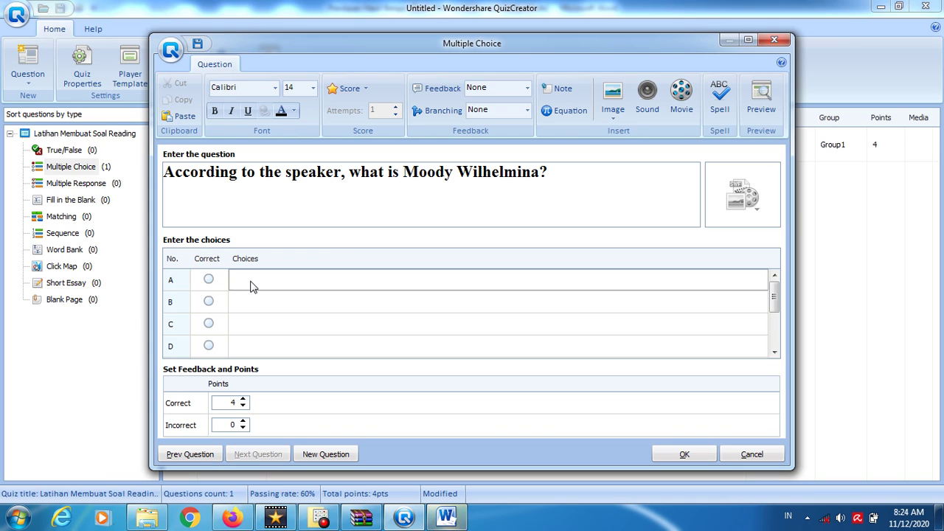
{"action": "type", "text": "SHe"}
{"action": "key", "text": "BackSpace"}
{"action": "key", "text": "BackSpace"}
{"action": "type", "text": "he"}
{"action": "type", "text": " plya"}
{"action": "key", "text": "BackSpace"}
{"action": "key", "text": "BackSpace"}
{"action": "type", "text": "ays"}
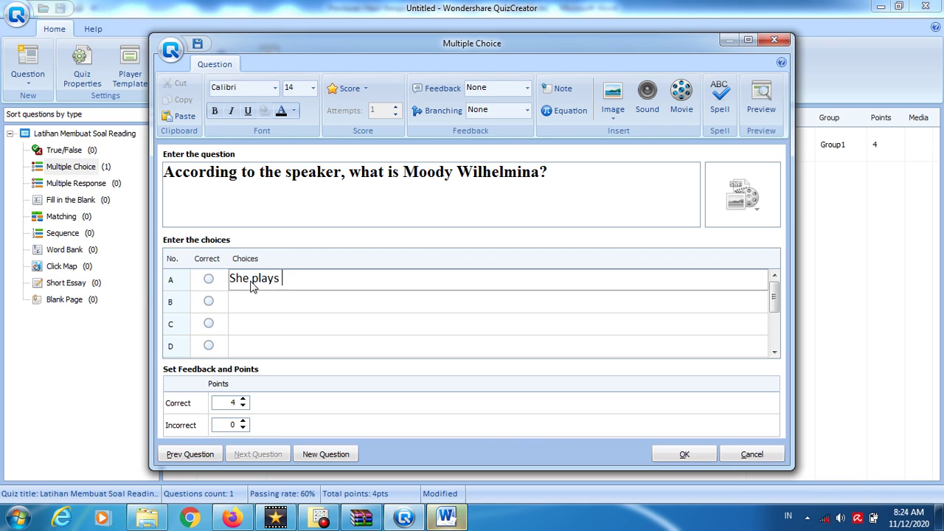
{"action": "type", "text": " Buku Harian"}
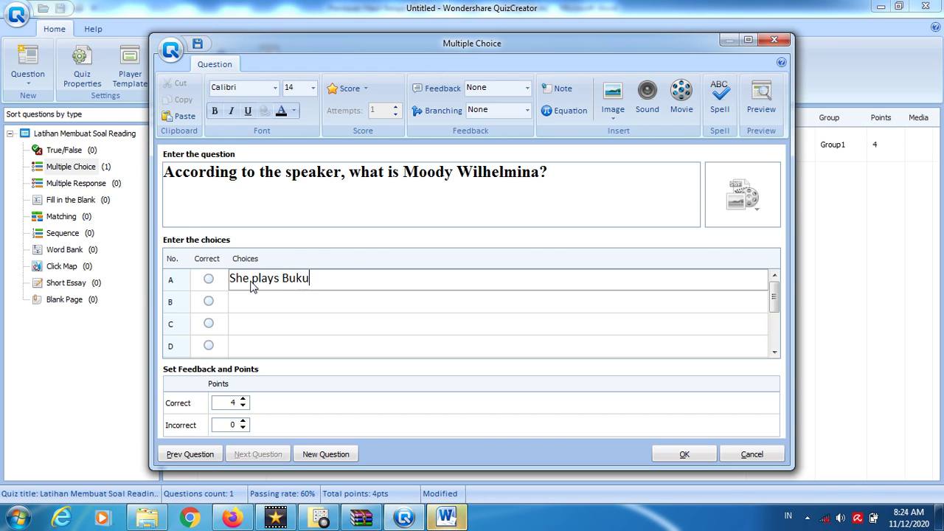
{"action": "left_click", "coordinate": [252, 310]}
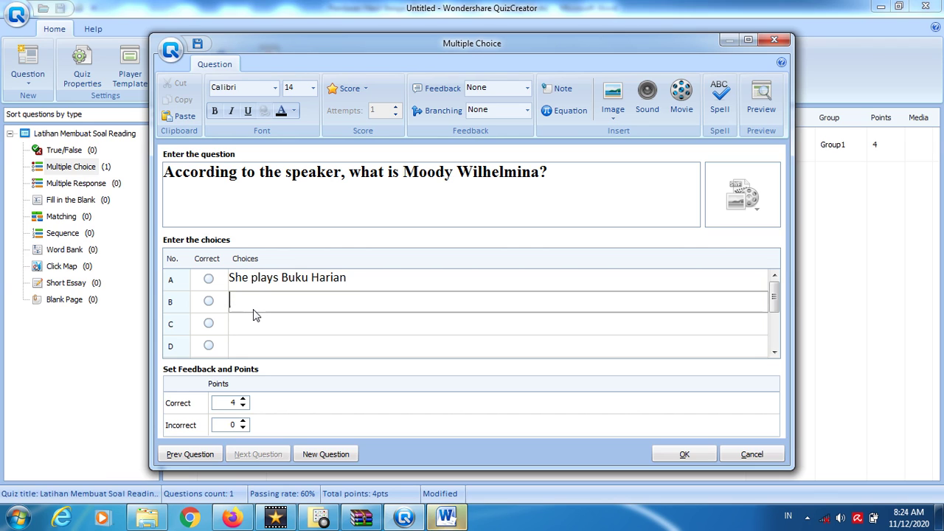
{"action": "type", "text": "She is beau"}
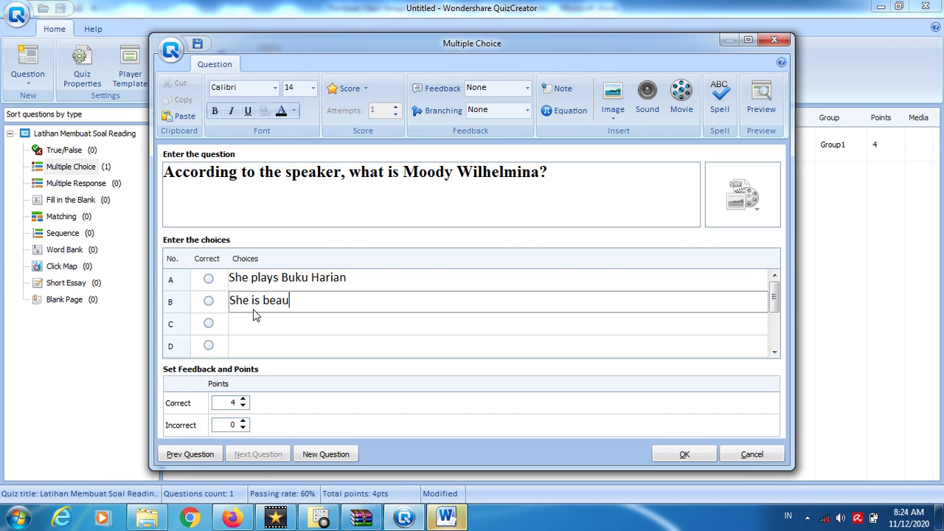
{"action": "type", "text": "tiful"}
{"action": "key", "text": "alt+Tab"}
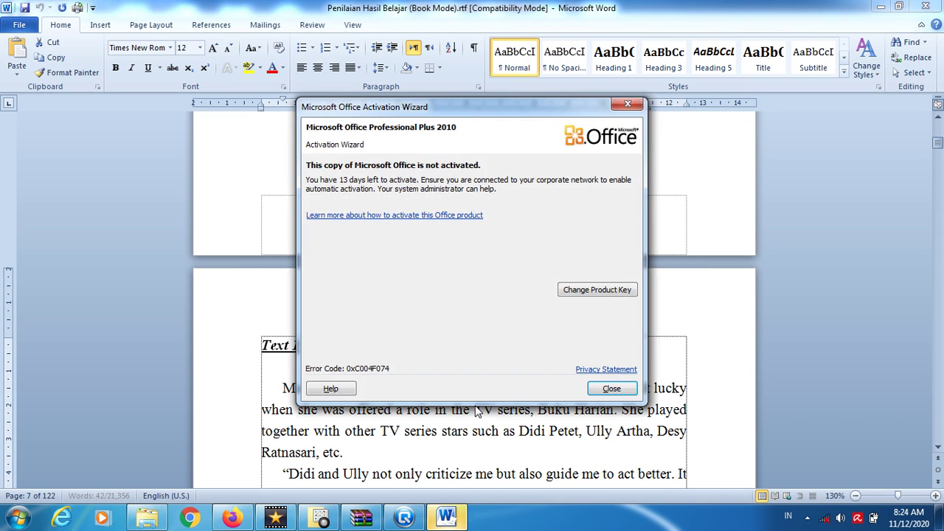
{"action": "left_click", "coordinate": [610, 389]}
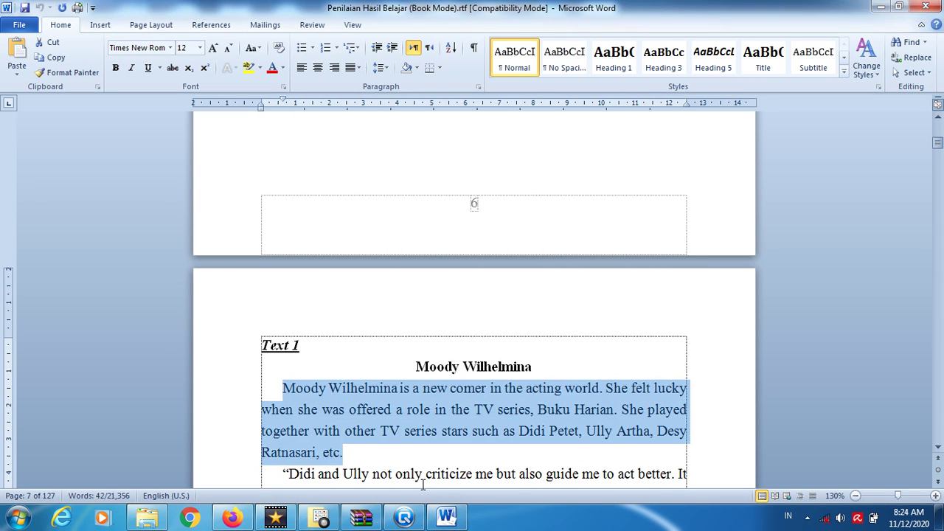
{"action": "left_click", "coordinate": [404, 517]}
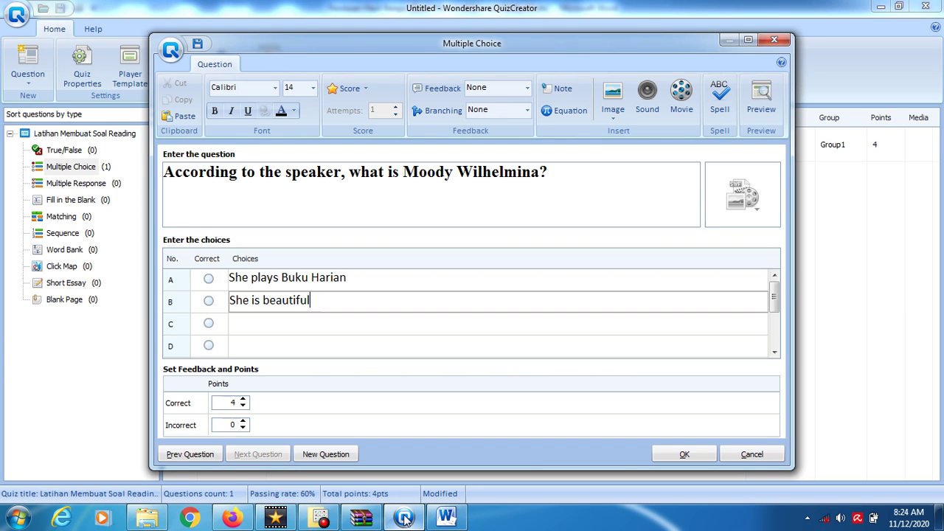
- Fill choice C 'She is an actress' and D 'She got new friends in Buku Harian', marking C correct
{"action": "left_click", "coordinate": [266, 327]}
{"action": "type", "text": "She is "}
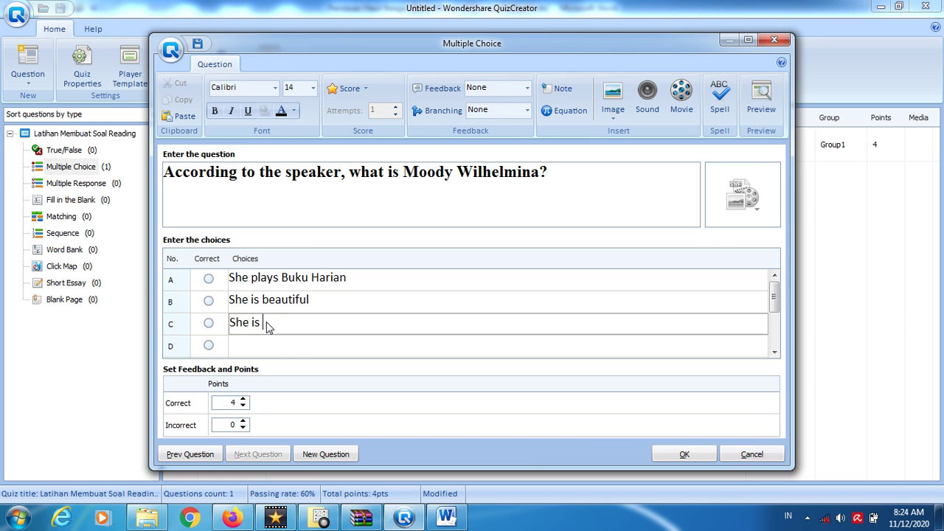
{"action": "type", "text": "an a"}
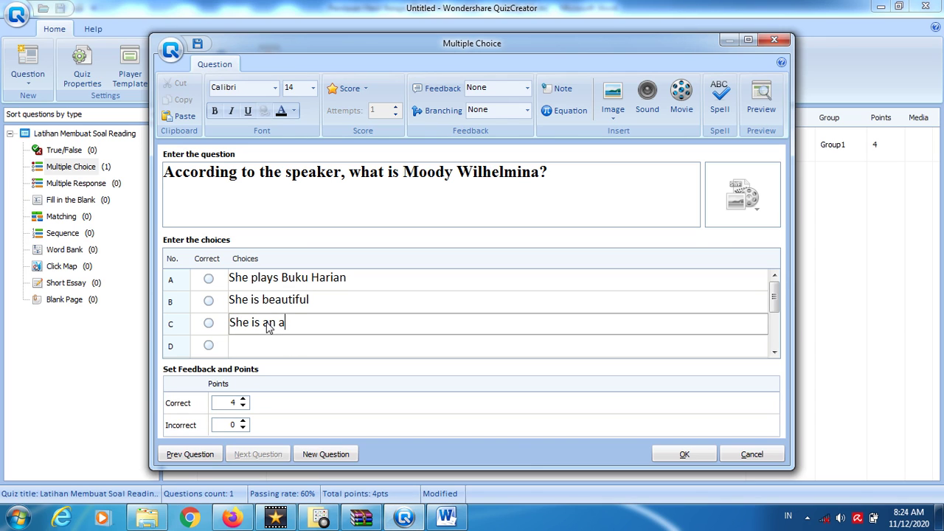
{"action": "type", "text": "ctress"}
{"action": "left_click", "coordinate": [265, 344]}
{"action": "type", "text": "She is "}
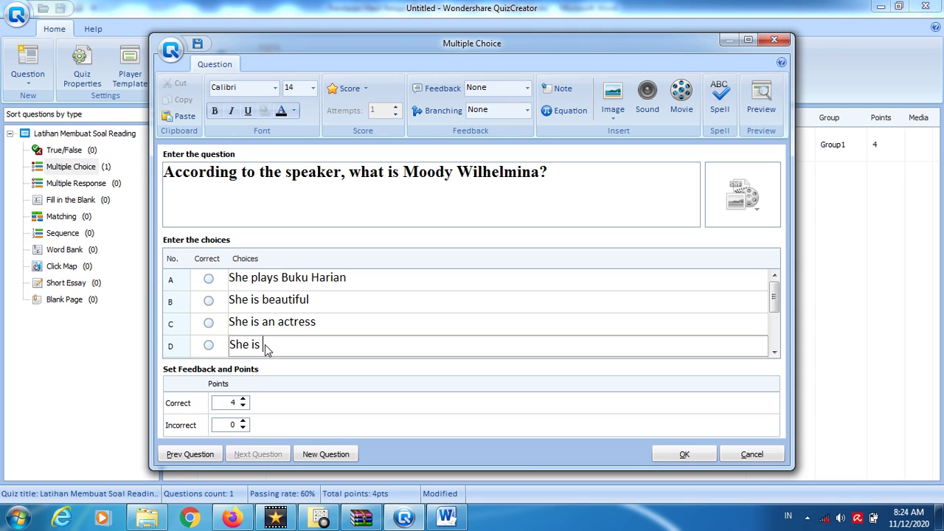
{"action": "type", "text": "a f"}
{"action": "key", "text": "BackSpace"}
{"action": "key", "text": "BackSpace"}
{"action": "key", "text": "BackSpace"}
{"action": "type", "text": "got new friends "}
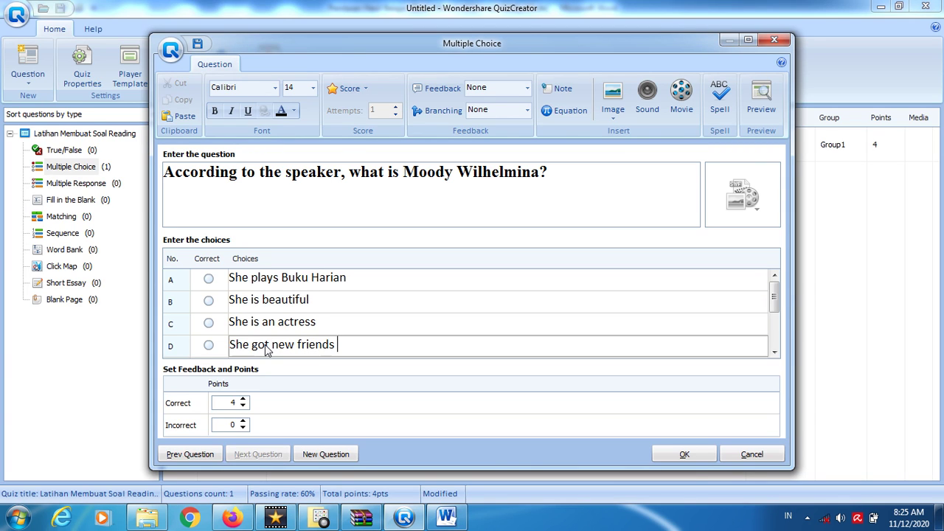
{"action": "type", "text": "in Buku Harian"}
{"action": "left_click", "coordinate": [208, 323]}
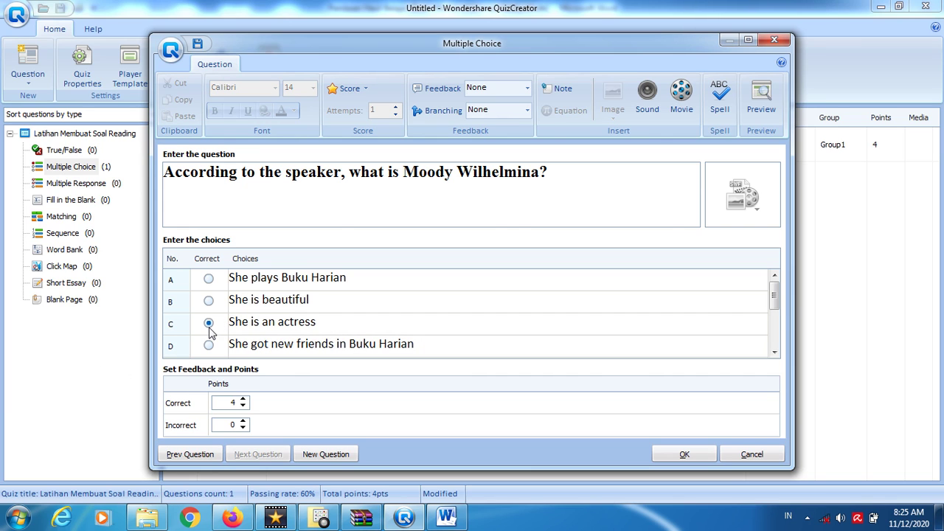
- Open the question's Sound options and launch the MP3 import picker
{"action": "left_click", "coordinate": [653, 109]}
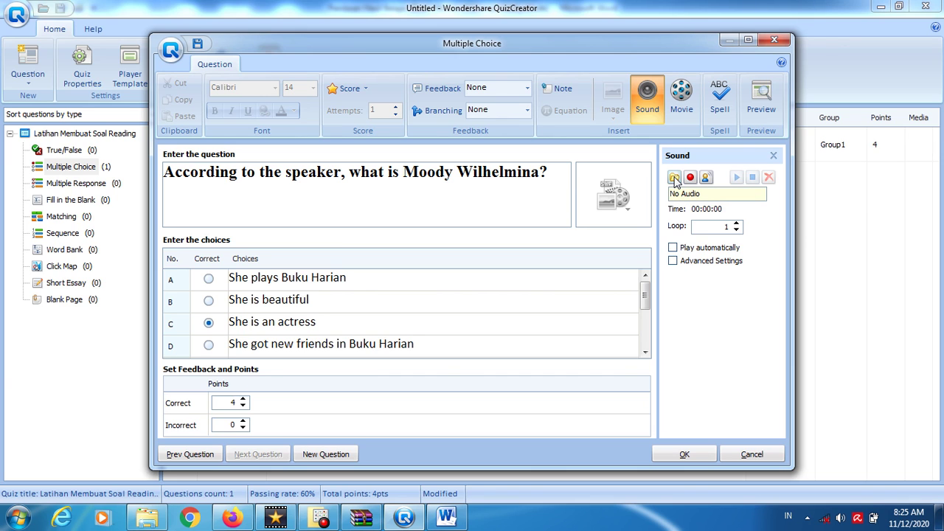
{"action": "left_click", "coordinate": [674, 178]}
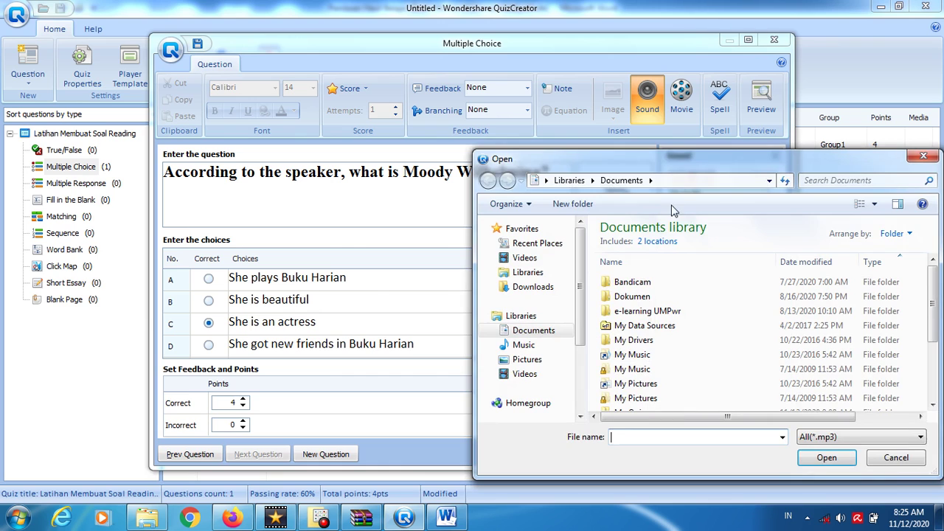
- In the MP3 picker, go to Local Disk (D:) and open the TOEIC n TOEFL UMP folder
{"action": "left_click", "coordinate": [581, 392]}
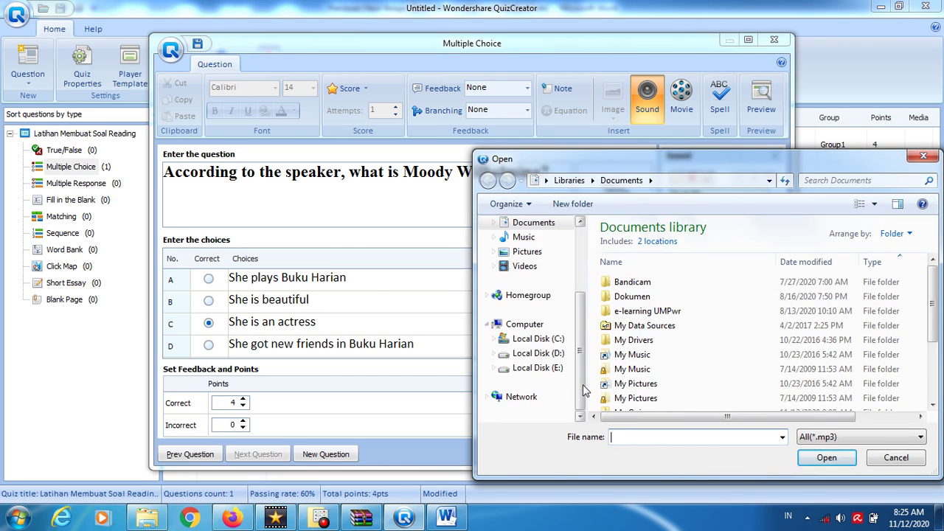
{"action": "left_click", "coordinate": [552, 353]}
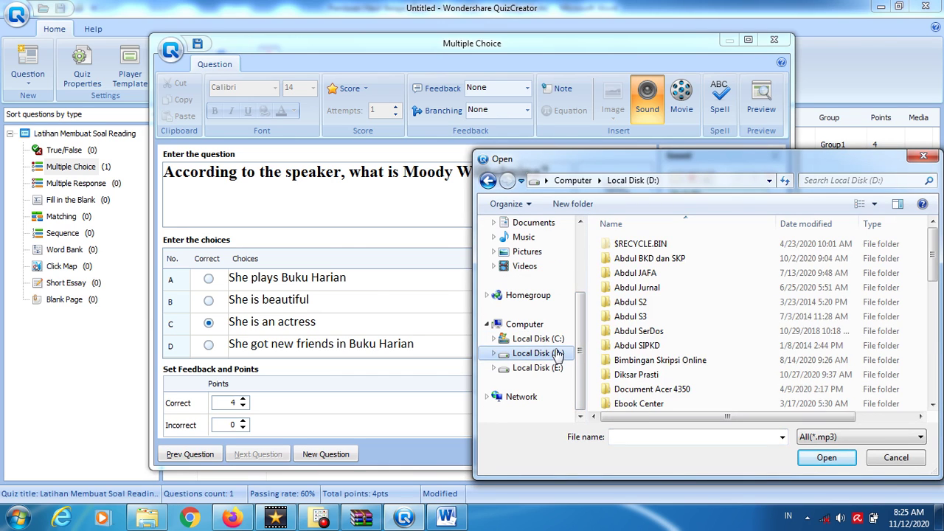
{"action": "left_click", "coordinate": [643, 317]}
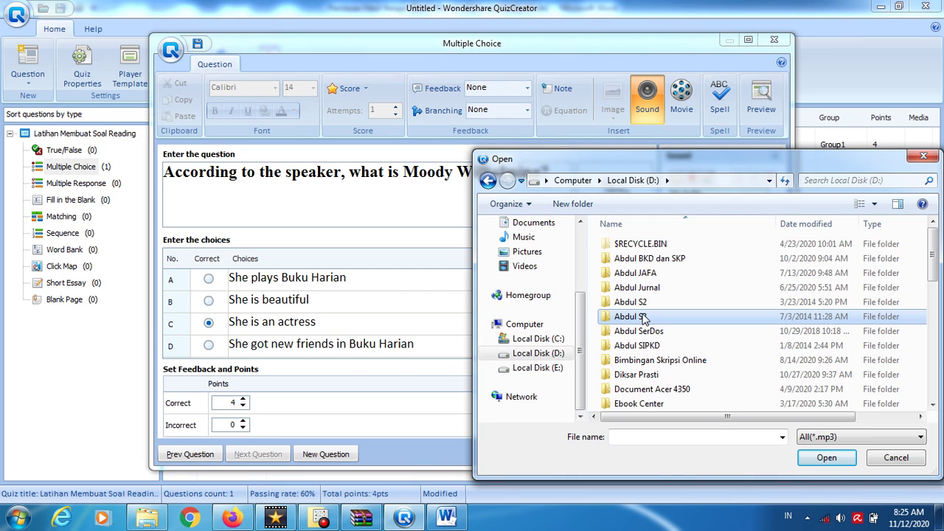
{"action": "scroll", "coordinate": [643, 316], "scroll_direction": "down", "scroll_amount": 10}
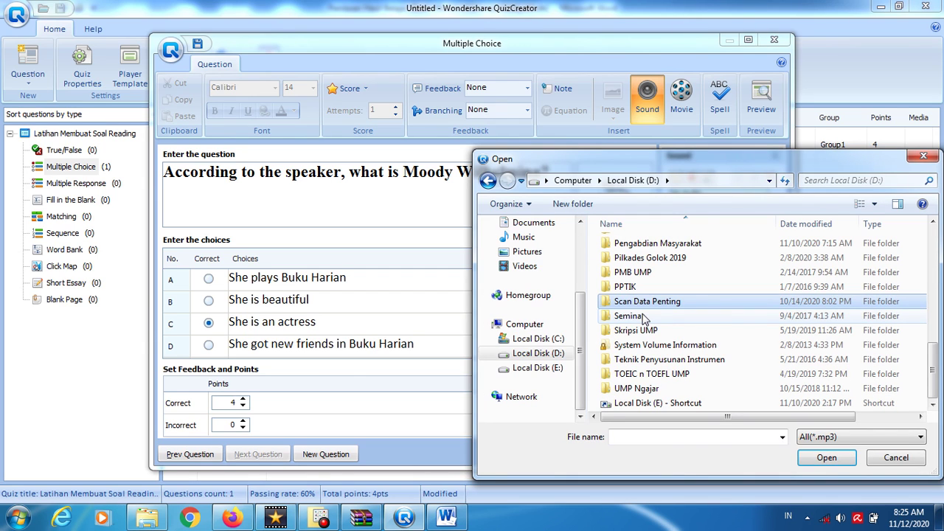
{"action": "type", "text": "to"}
{"action": "key", "text": "Return"}
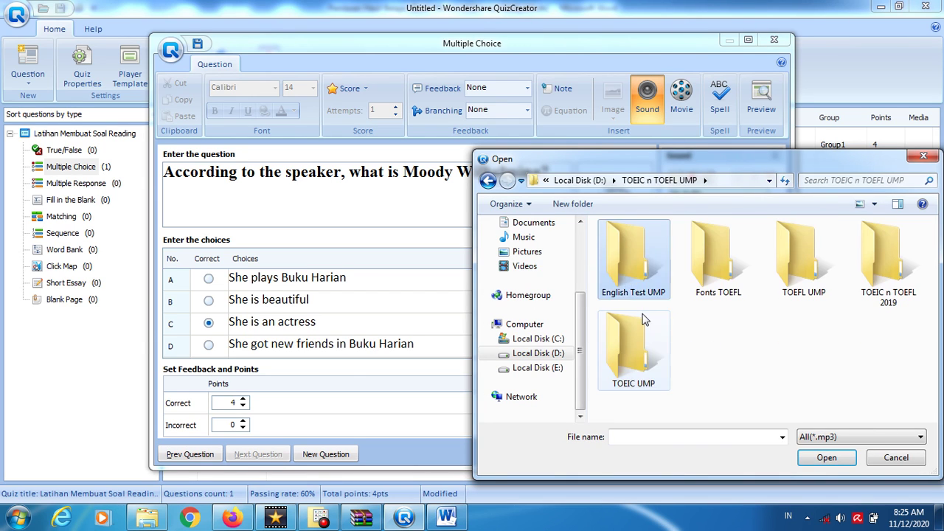
- Navigate through TOEFL UMP > E-TOEFL 2016 > Code - A > Listening and select 1.mp3
{"action": "key", "text": "Right"}
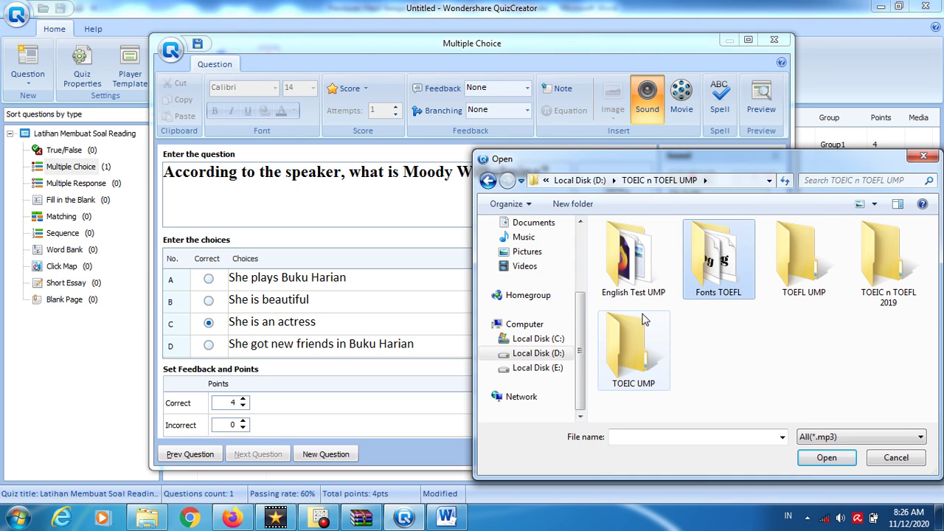
{"action": "key", "text": "Right"}
{"action": "key", "text": "Return"}
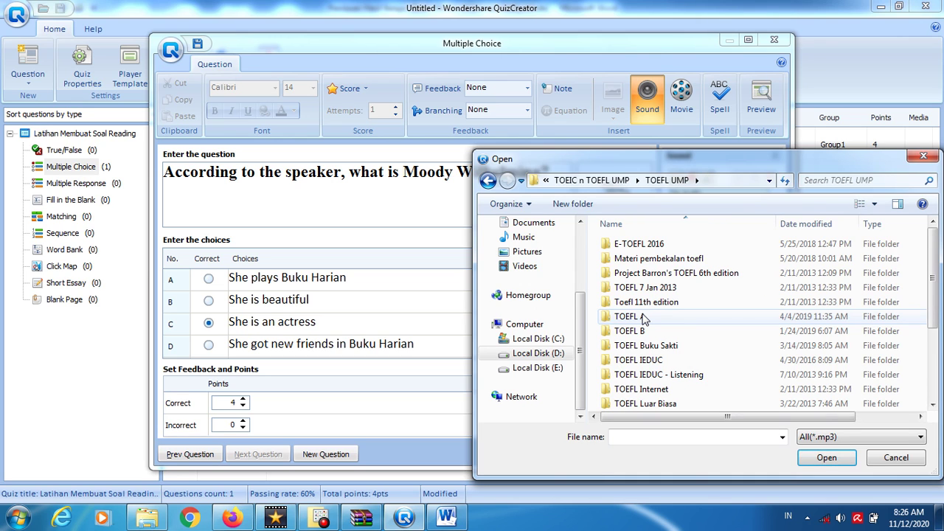
{"action": "key", "text": "Down"}
{"action": "key", "text": "Up"}
{"action": "key", "text": "Return"}
{"action": "key", "text": "Down"}
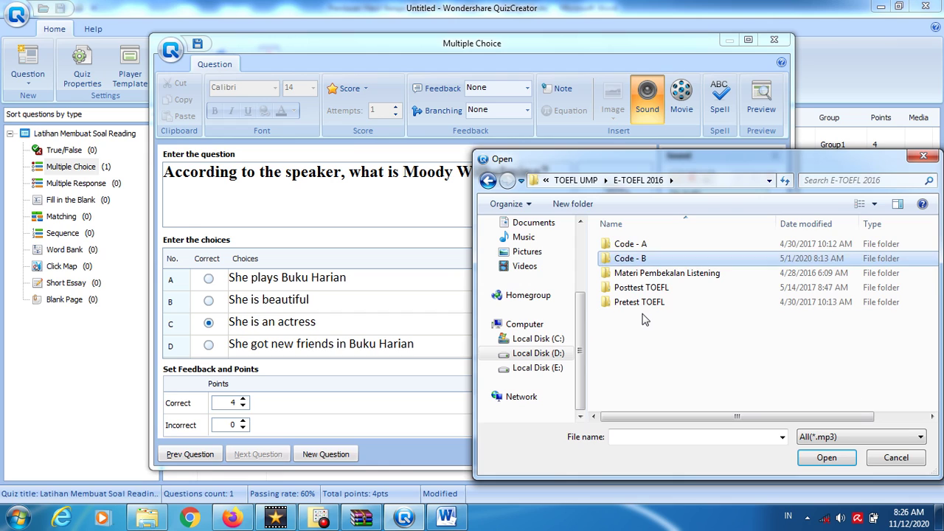
{"action": "key", "text": "Up"}
{"action": "key", "text": "Down"}
{"action": "key", "text": "Down"}
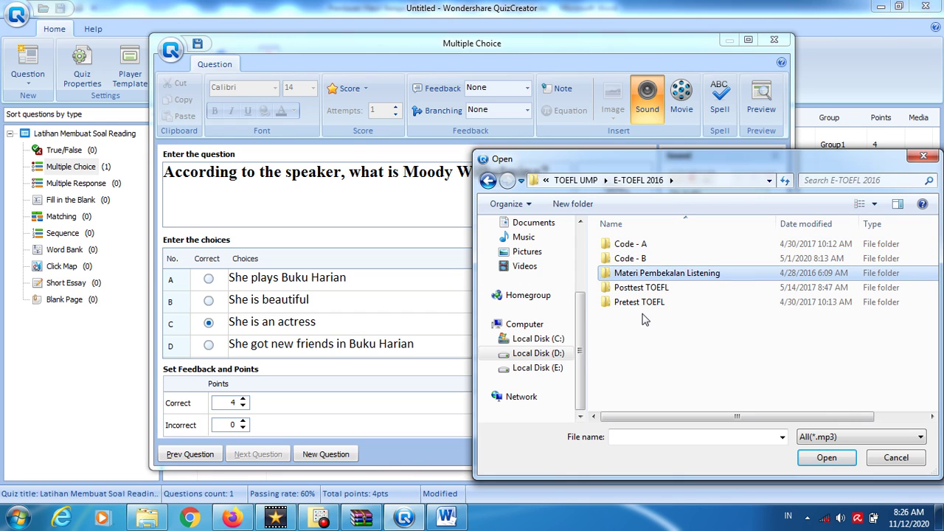
{"action": "key", "text": "Up"}
{"action": "key", "text": "Up"}
{"action": "key", "text": "Return"}
{"action": "key", "text": "Down"}
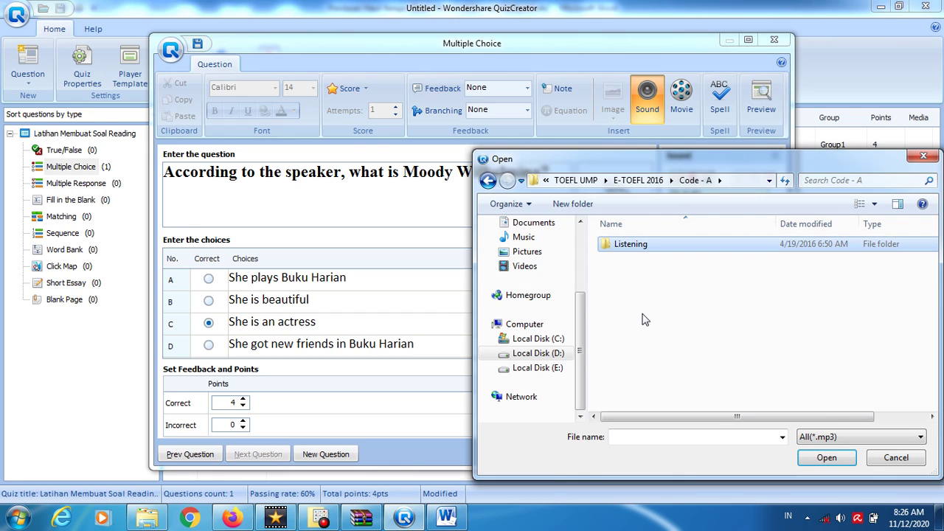
{"action": "key", "text": "Return"}
{"action": "key", "text": "Down"}
{"action": "key", "text": "Up"}
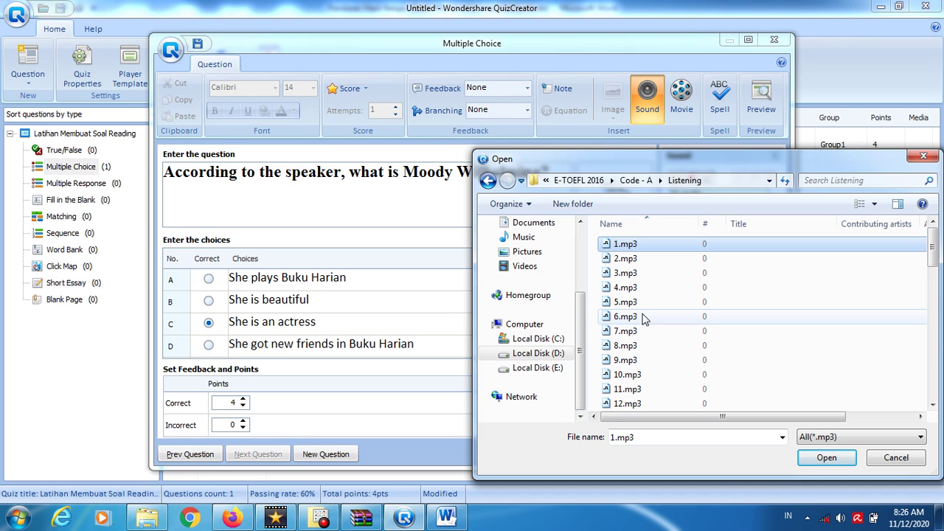
- Attach 1.mp3 as the question's sound and save question 2 with OK
{"action": "key", "text": "Return"}
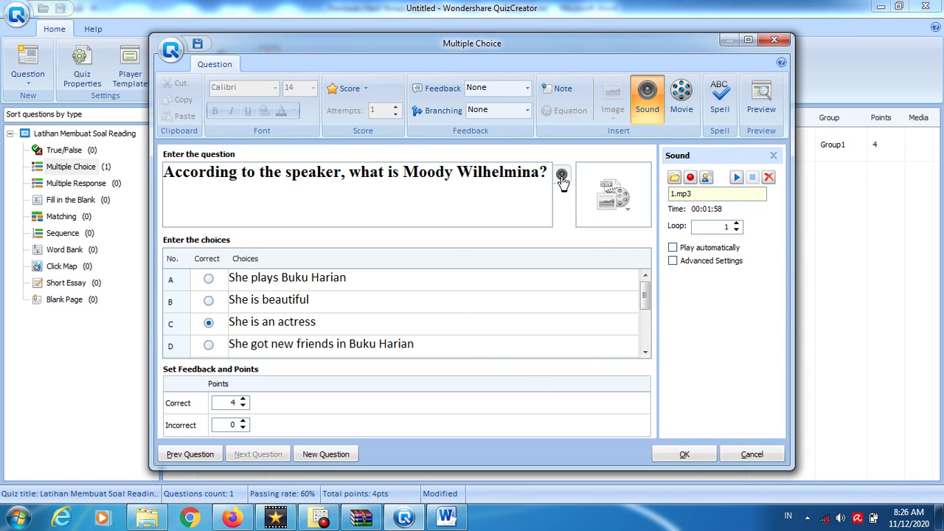
{"action": "left_click", "coordinate": [607, 190]}
{"action": "left_click", "coordinate": [607, 190]}
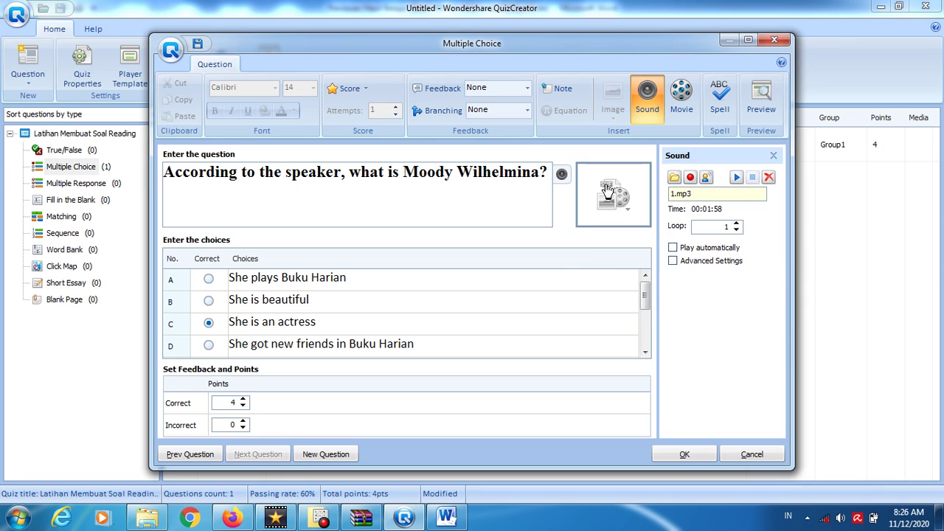
{"action": "left_click", "coordinate": [607, 190]}
{"action": "left_click", "coordinate": [686, 299]}
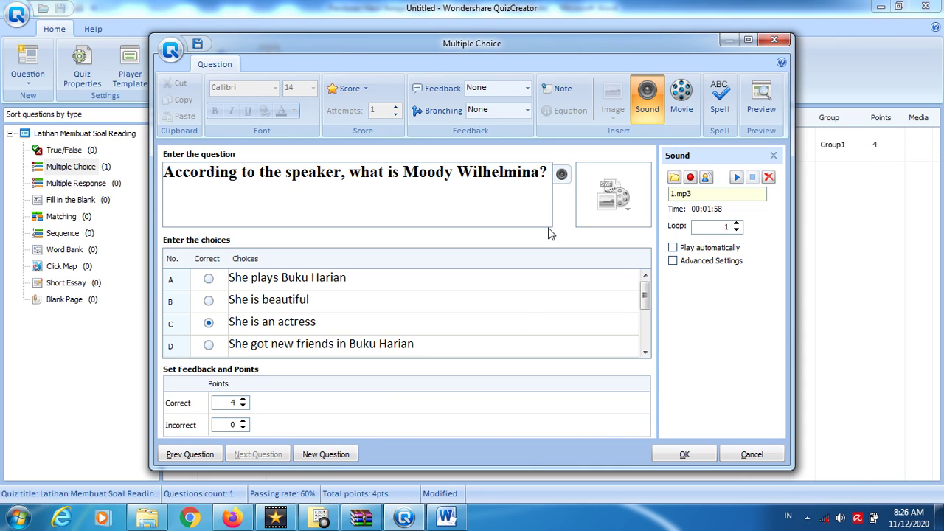
{"action": "left_click", "coordinate": [331, 454]}
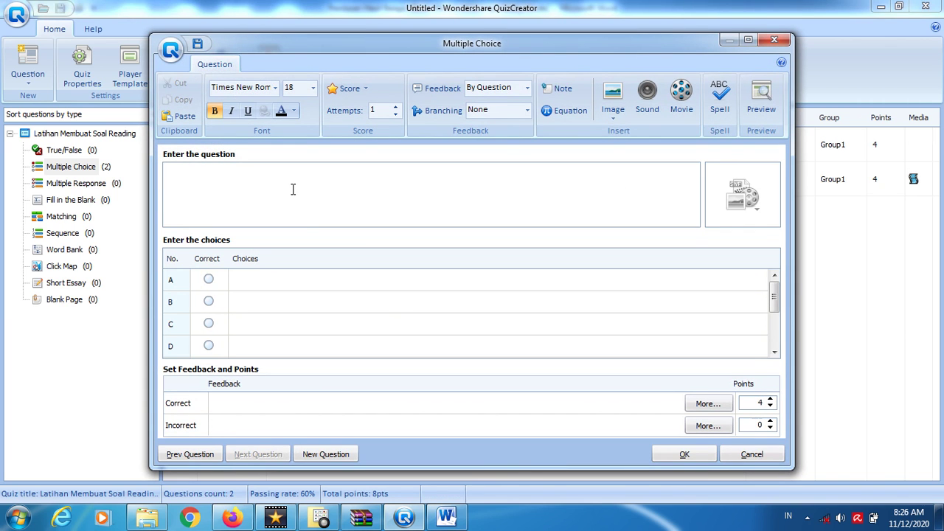
- Enter the question text 'From the picture, what can be inferred about the animal?', fixing typos
{"action": "type", "text": "From the pictur"}
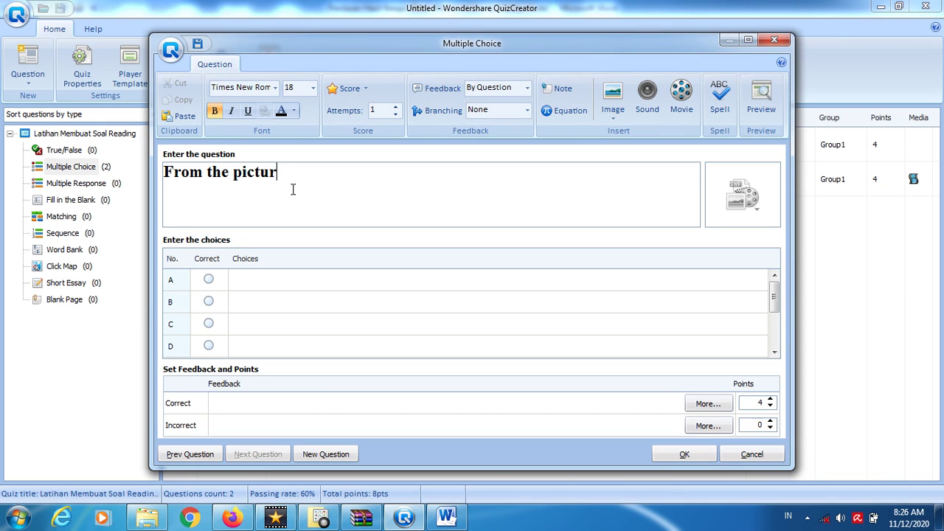
{"action": "type", "text": "e, what can you"}
{"action": "key", "text": "BackSpace"}
{"action": "key", "text": "BackSpace"}
{"action": "key", "text": "BackSpace"}
{"action": "key", "text": "BackSpace"}
{"action": "type", "text": "b"}
{"action": "key", "text": "ctrl+shift+Left"}
{"action": "key", "text": "ctrl+shift+Left"}
{"action": "key", "text": "ctrl+shift+Left"}
{"action": "key", "text": "End"}
{"action": "type", "text": "e infer"}
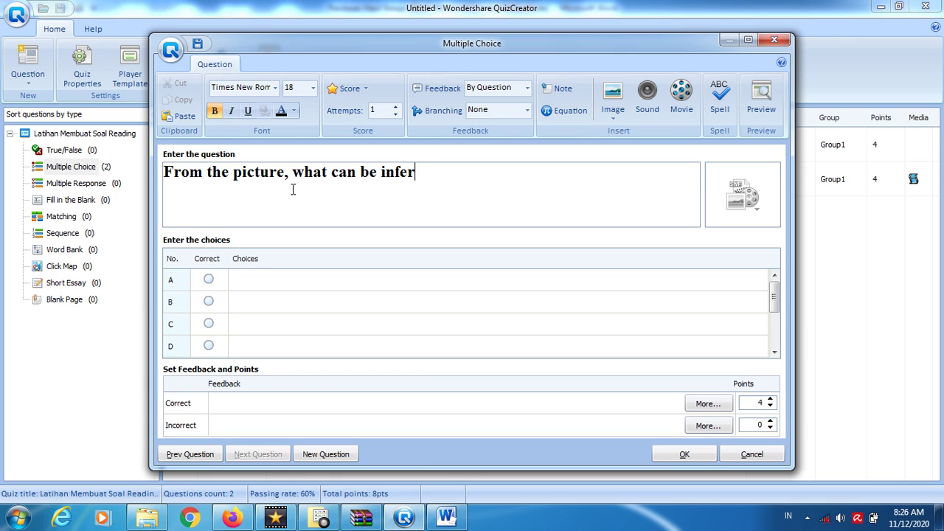
{"action": "type", "text": "red about"}
{"action": "key", "text": "BackSpace"}
{"action": "key", "text": "BackSpace"}
{"action": "type", "text": "out the "}
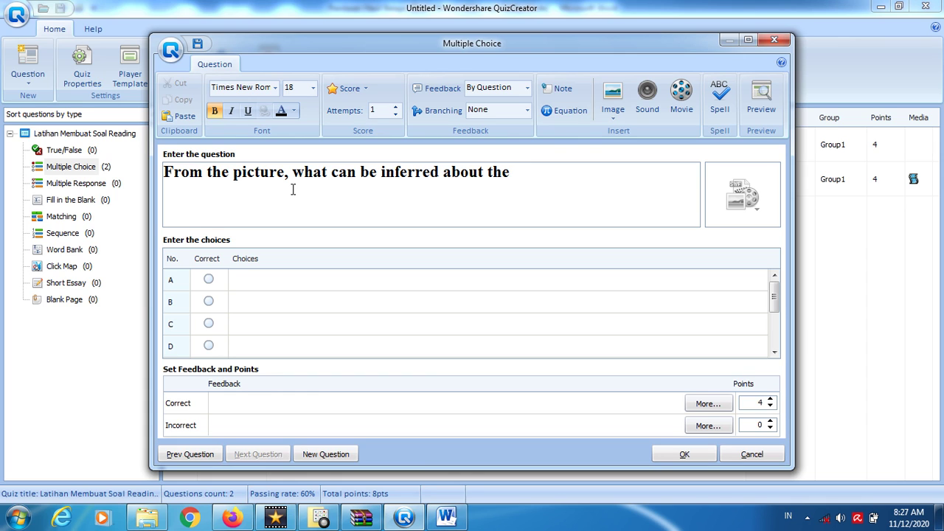
{"action": "type", "text": "animal?"}
{"action": "left_click", "coordinate": [743, 197]}
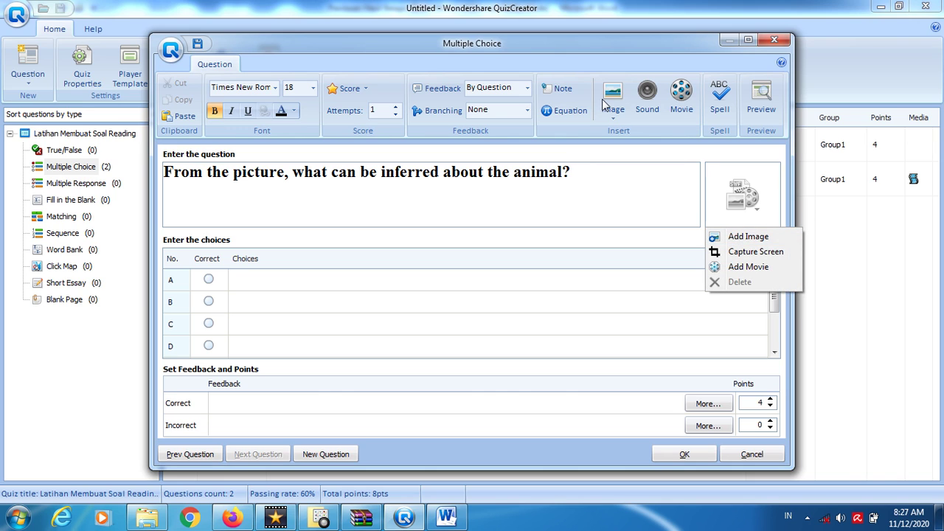
- Add Penguins.jpg from Pictures > Sample Pictures as the question's image
{"action": "left_click", "coordinate": [725, 240]}
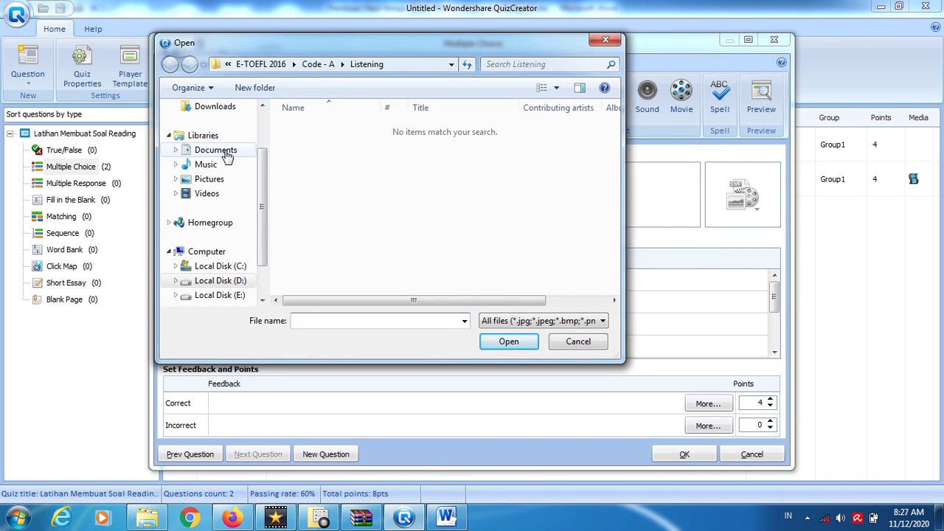
{"action": "left_click", "coordinate": [225, 151]}
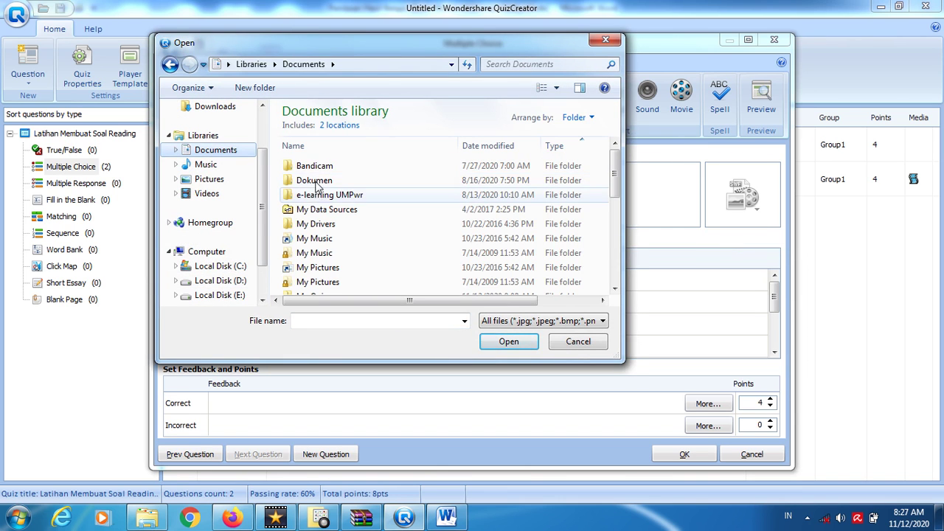
{"action": "left_click", "coordinate": [317, 169]}
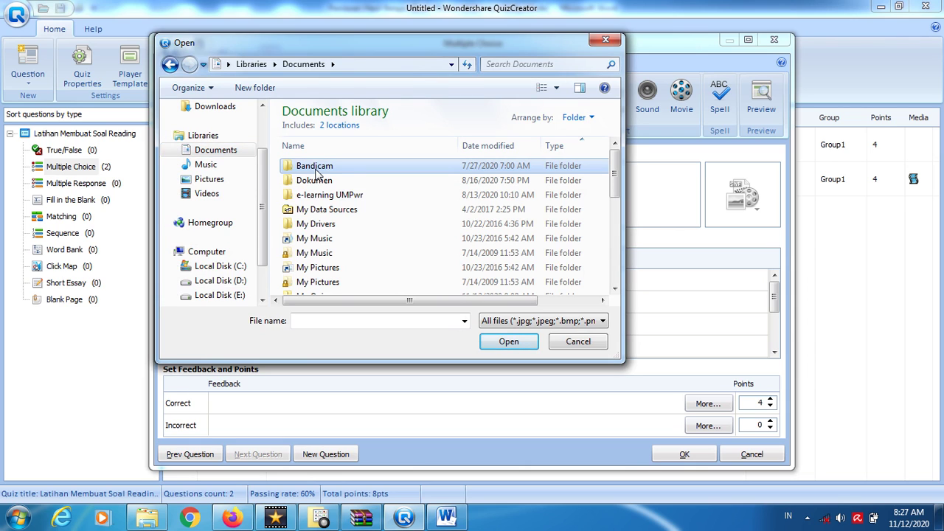
{"action": "left_click", "coordinate": [211, 180]}
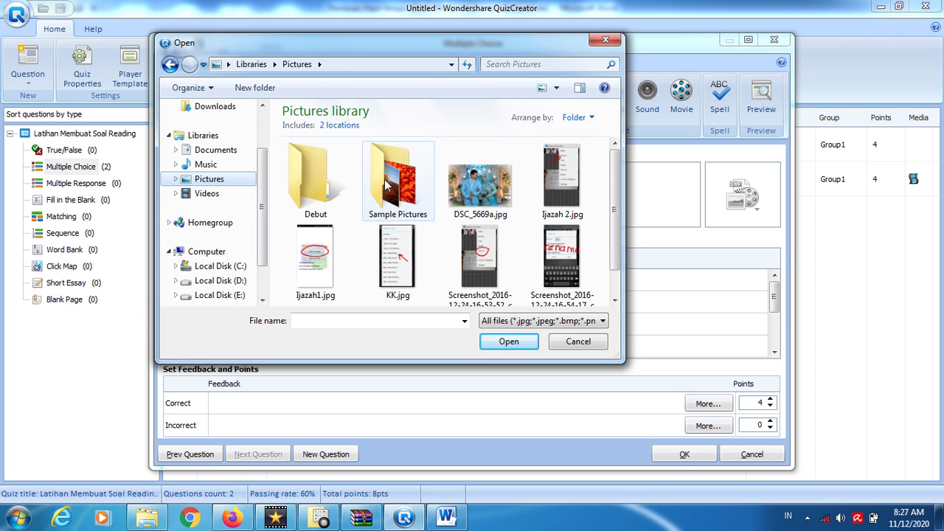
{"action": "double_click", "coordinate": [385, 184]}
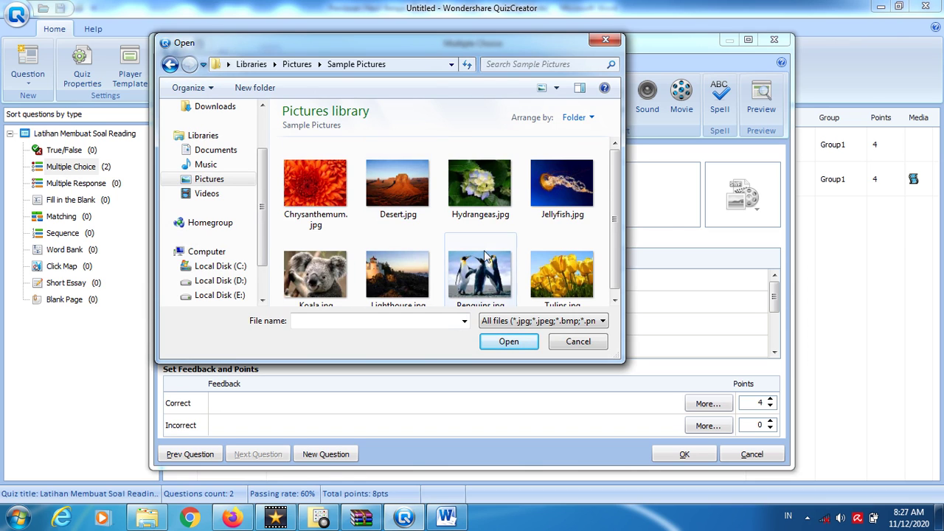
{"action": "left_click", "coordinate": [490, 273]}
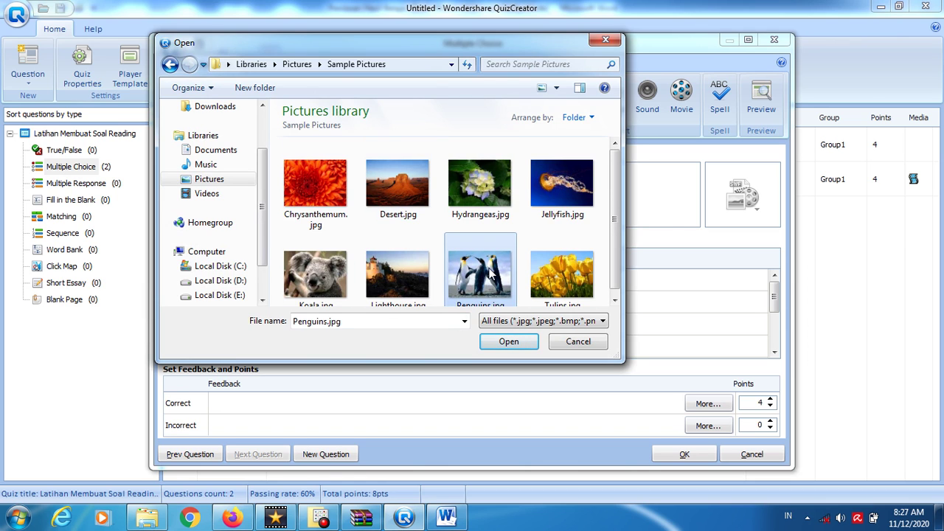
{"action": "left_click", "coordinate": [511, 341]}
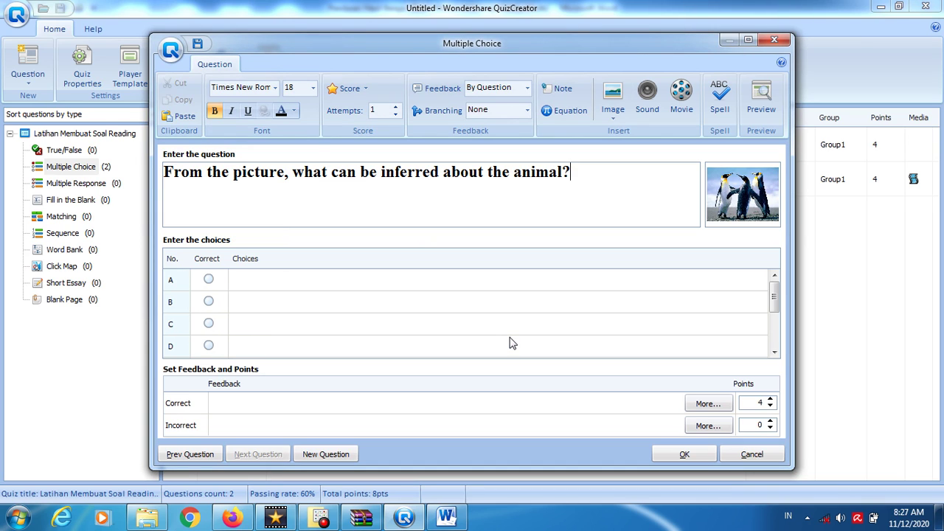
- Enter choices A 'The penguin are standing' and B 'The penguin are eating'
{"action": "left_click", "coordinate": [285, 287]}
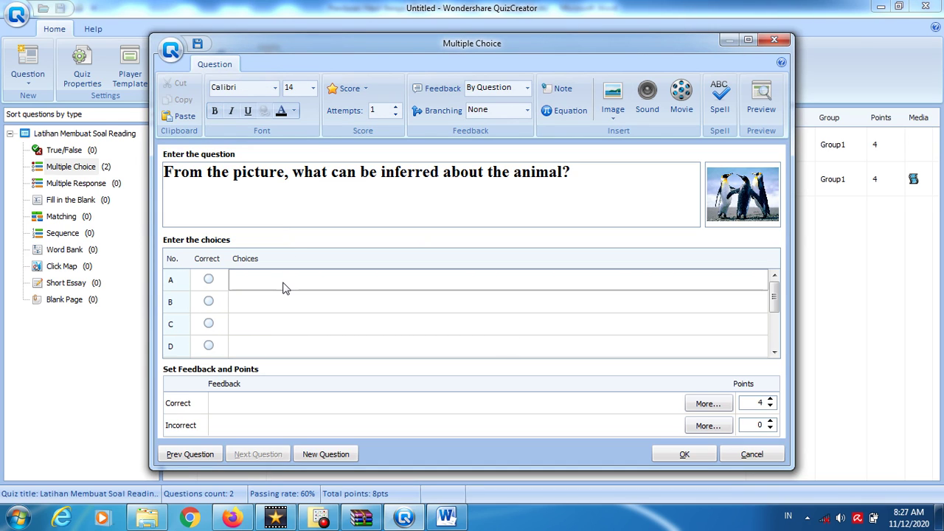
{"action": "type", "text": "The peng"}
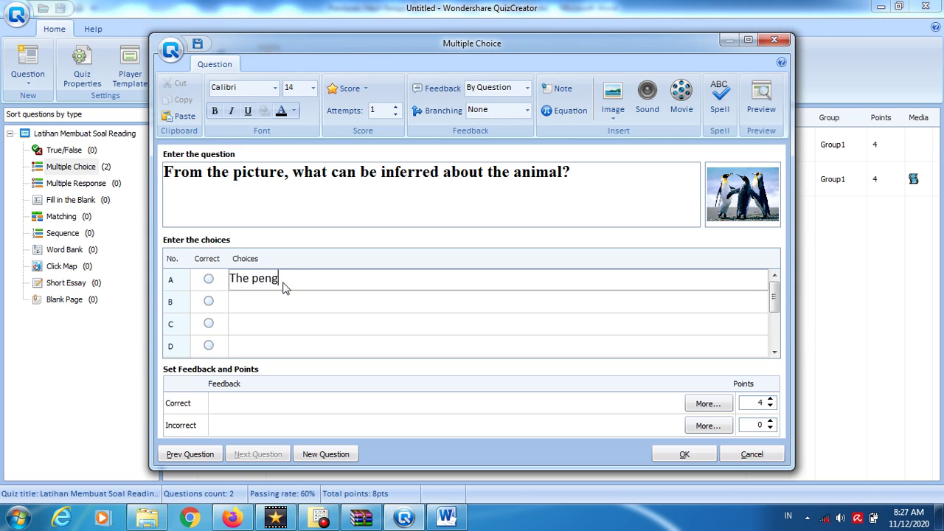
{"action": "type", "text": "uin are"}
{"action": "key", "text": "BackSpace"}
{"action": "key", "text": "BackSpace"}
{"action": "key", "text": "BackSpace"}
{"action": "type", "text": "are standing"}
{"action": "left_click", "coordinate": [258, 302]}
{"action": "type", "text": "THe"}
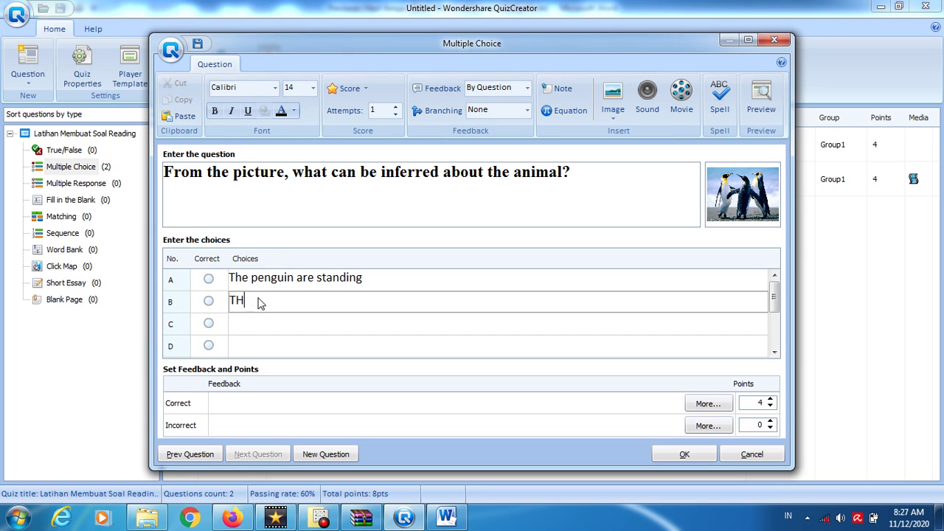
{"action": "key", "text": "BackSpace"}
{"action": "type", "text": "he penguin are eating"}
- Enter choices C 'The penguin are joking' and D 'The penguin are clapping'
{"action": "left_click", "coordinate": [256, 325]}
{"action": "type", "text": "The "}
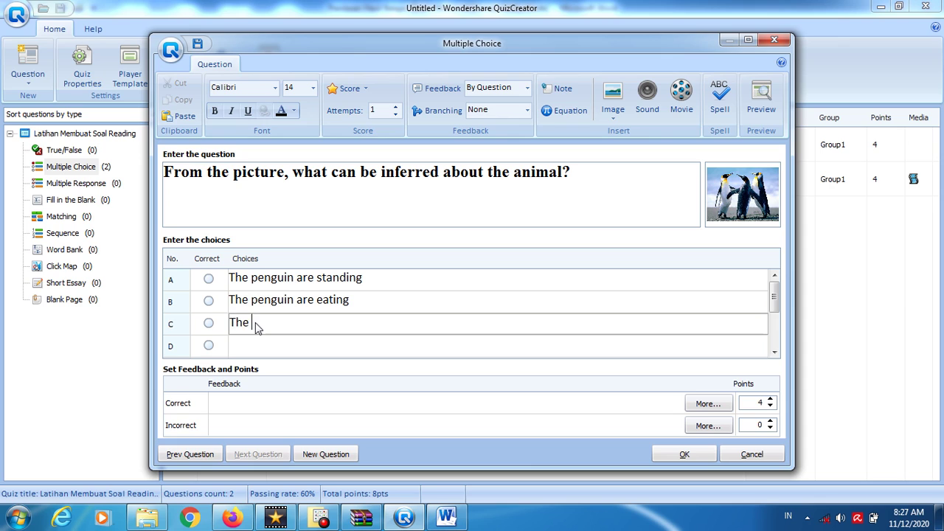
{"action": "type", "text": "penguin are joking"}
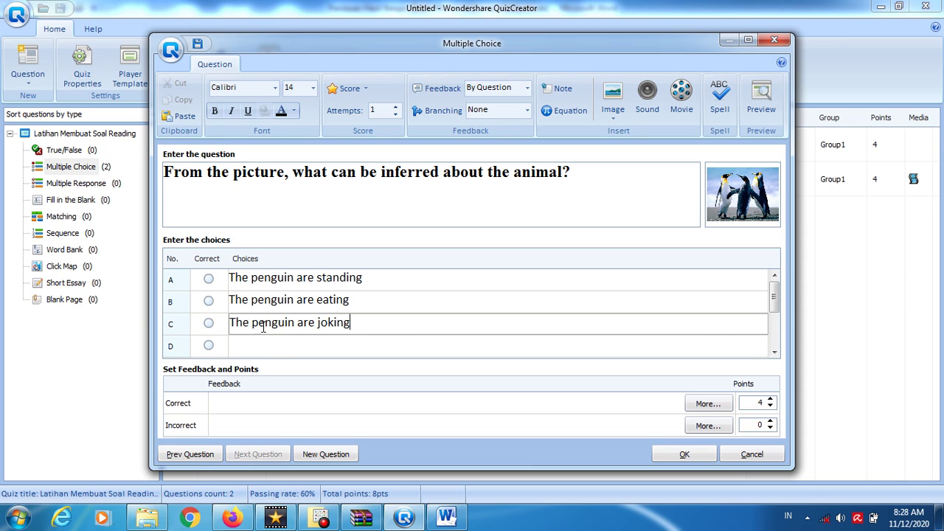
{"action": "left_click", "coordinate": [265, 352]}
{"action": "type", "text": "THe"}
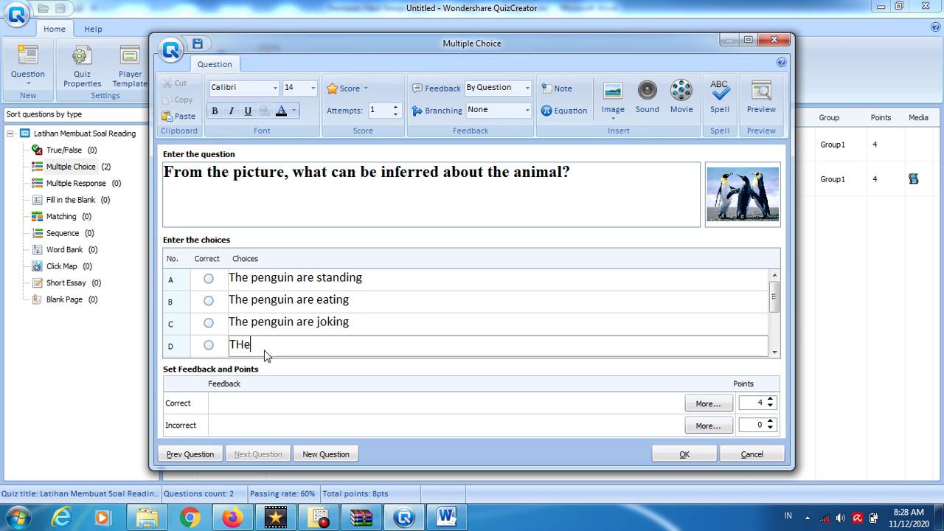
{"action": "key", "text": "BackSpace"}
{"action": "key", "text": "BackSpace"}
{"action": "type", "text": "he penguin"}
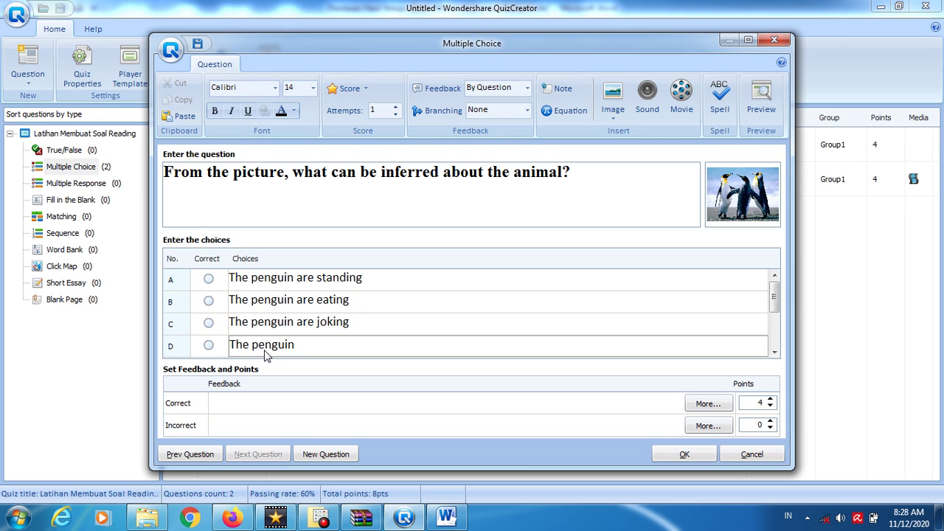
{"action": "type", "text": " are"}
{"action": "type", "text": "clapping"}
- Mark choice A as the correct answer and set Feedback to None
{"action": "left_click", "coordinate": [209, 280]}
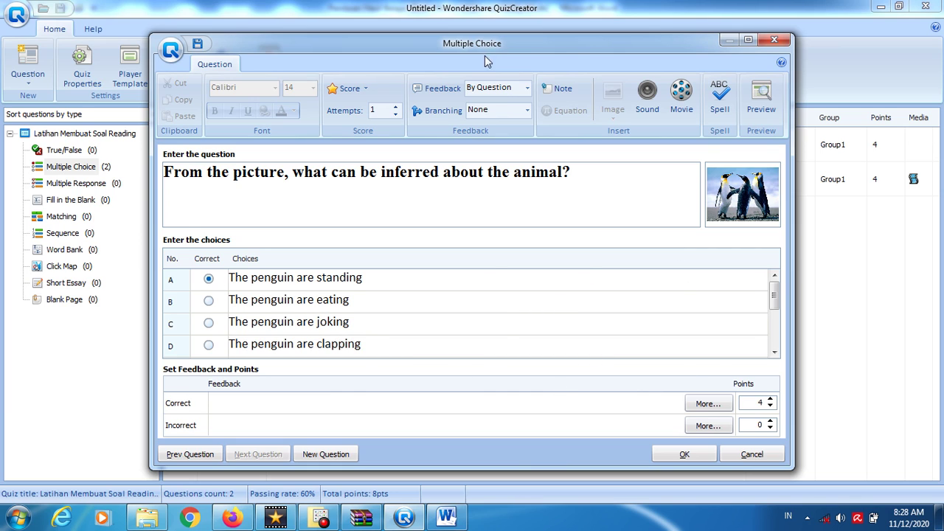
{"action": "left_click", "coordinate": [514, 90]}
{"action": "key", "text": "Up"}
{"action": "left_click", "coordinate": [514, 90]}
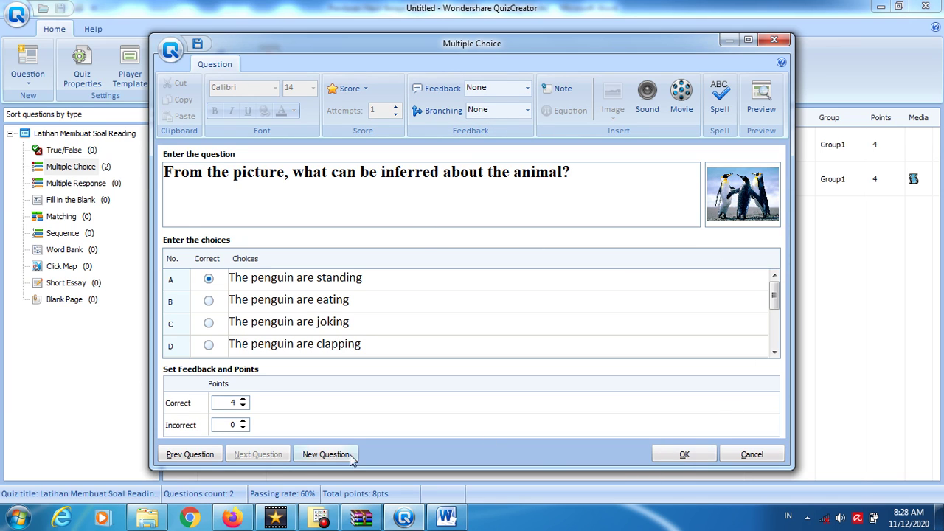
- Save the penguin question and set the new question's Feedback to None
{"action": "left_click", "coordinate": [323, 454]}
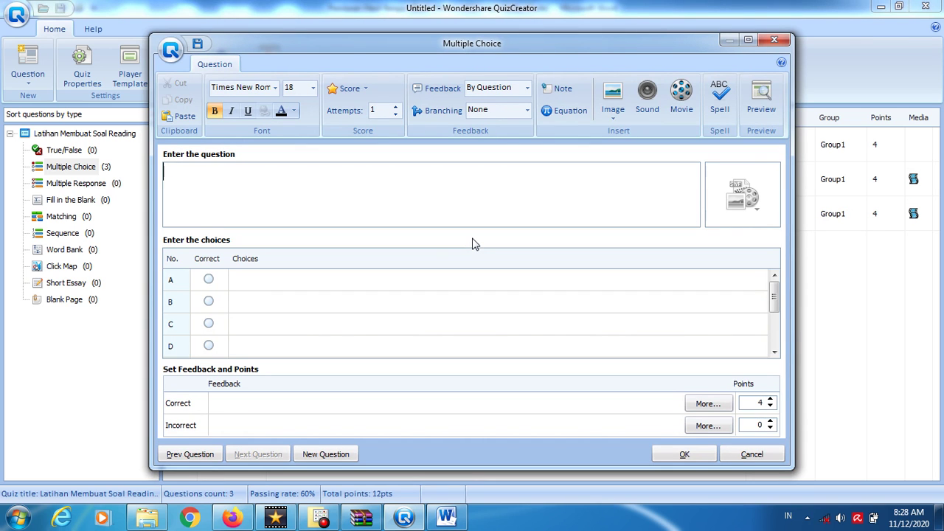
{"action": "left_click", "coordinate": [526, 87]}
{"action": "key", "text": "Up"}
{"action": "key", "text": "Return"}
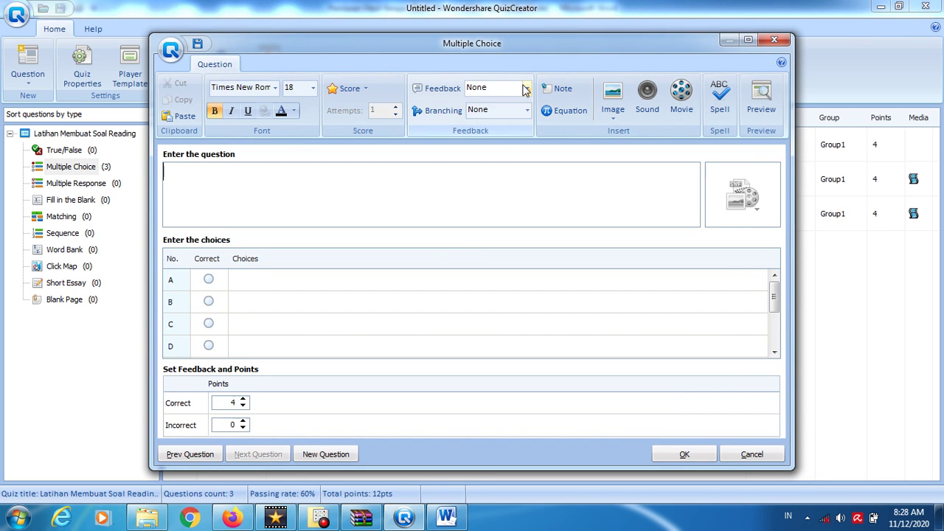
- Open the new question's media options, then bring up the Moody Wilhelmina text in Word
{"action": "left_click", "coordinate": [749, 195]}
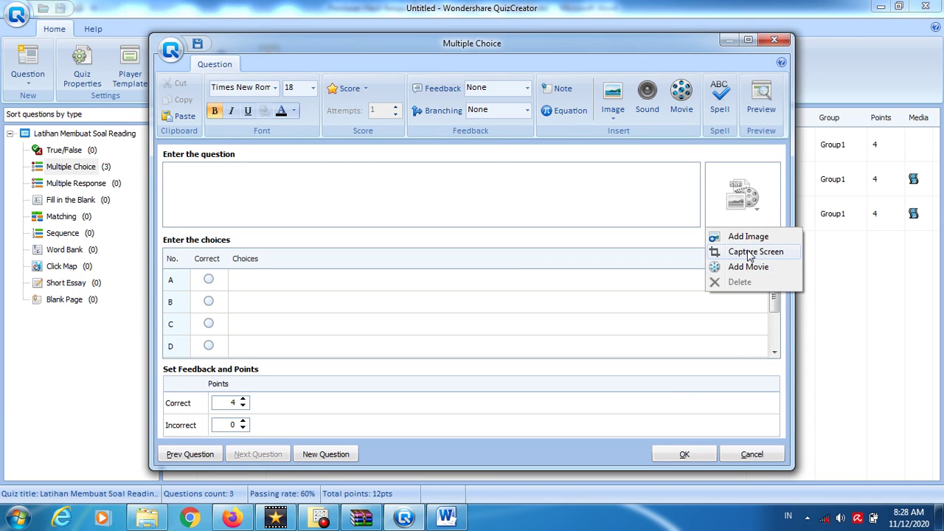
{"action": "left_click", "coordinate": [447, 518]}
{"action": "left_click", "coordinate": [585, 386]}
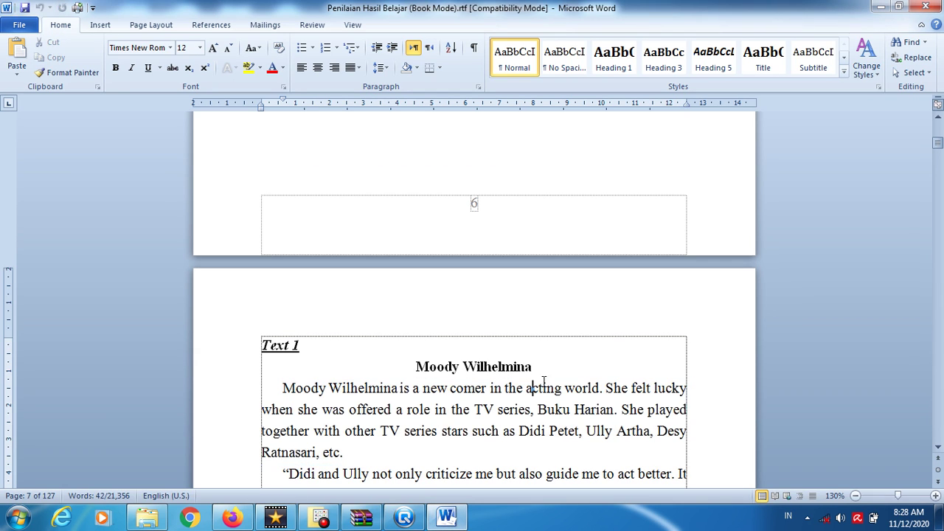
- Scroll through Text 1 in Word to reread the passage, then return to the QuizCreator question form
{"action": "left_click", "coordinate": [938, 448]}
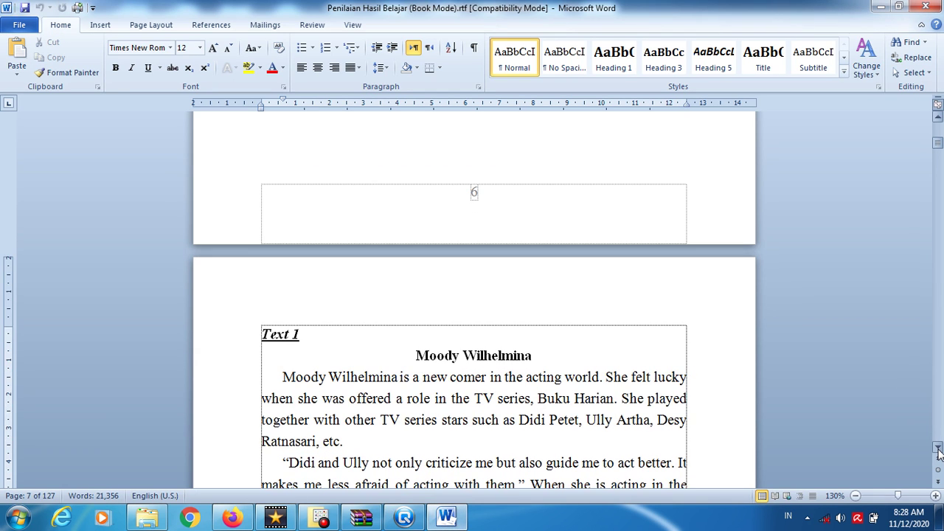
{"action": "left_click", "coordinate": [938, 449]}
{"action": "left_click", "coordinate": [938, 448]}
{"action": "left_click", "coordinate": [938, 448]}
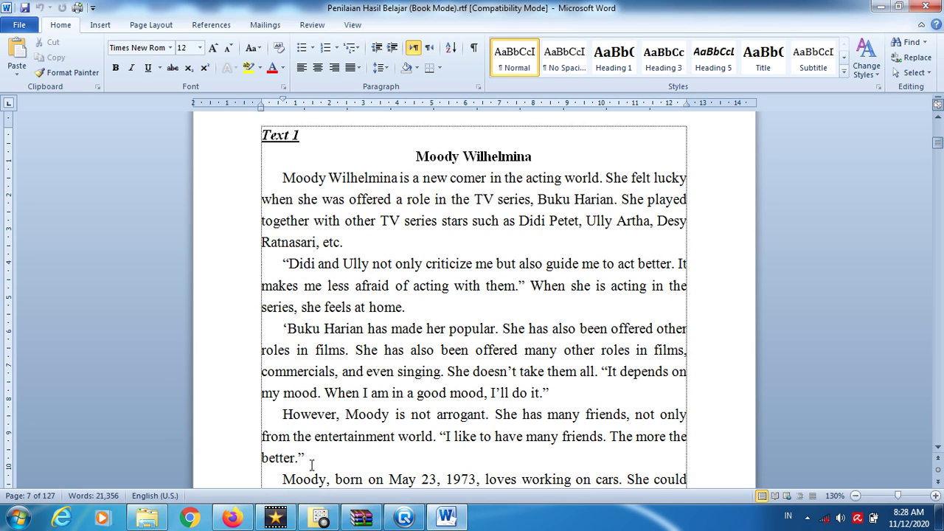
{"action": "left_click", "coordinate": [404, 517]}
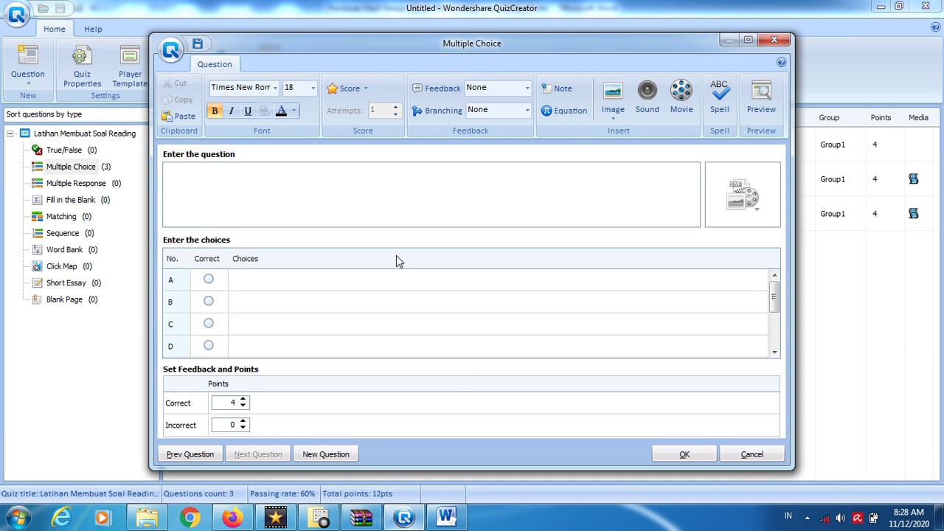
{"action": "left_click", "coordinate": [445, 519]}
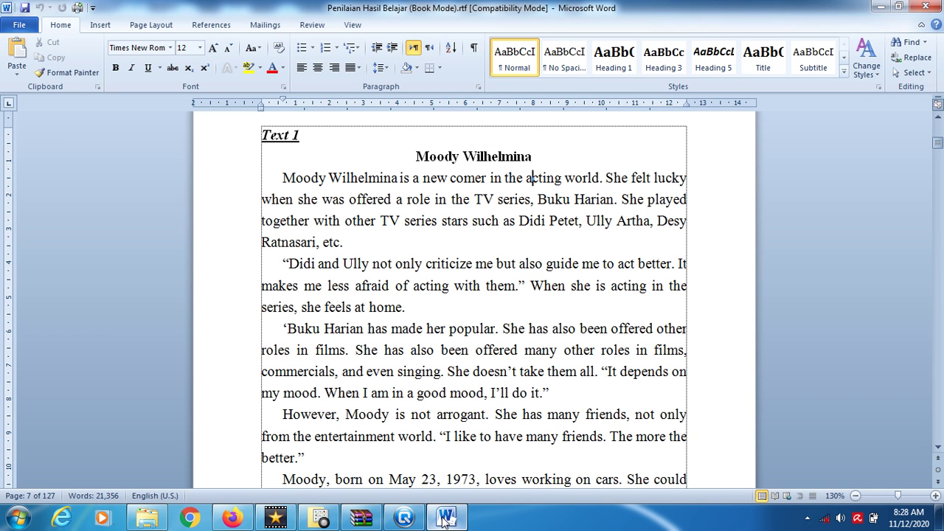
{"action": "left_click", "coordinate": [404, 519]}
- Enter the question 'Who guide Moody Wilhelmina in Buku Harian?', correcting typos
{"action": "type", "text": "W"}
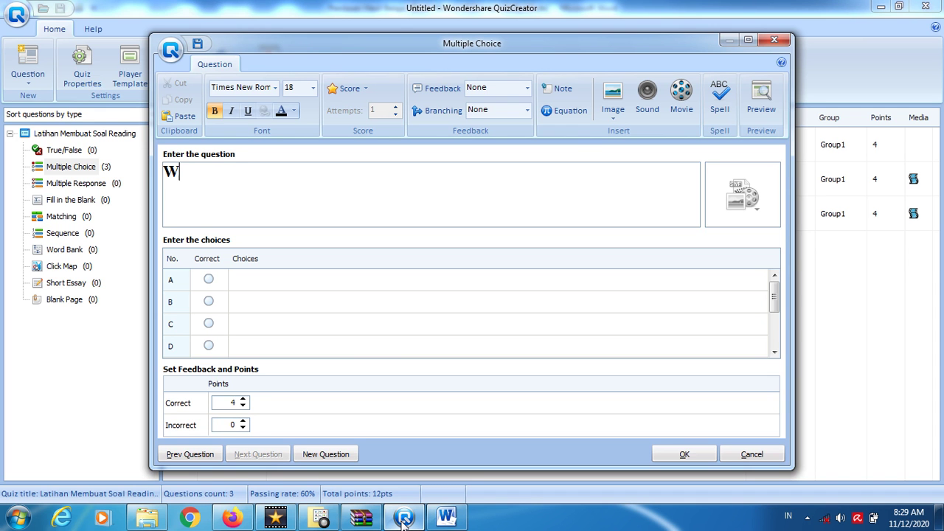
{"action": "type", "text": "ho guide M"}
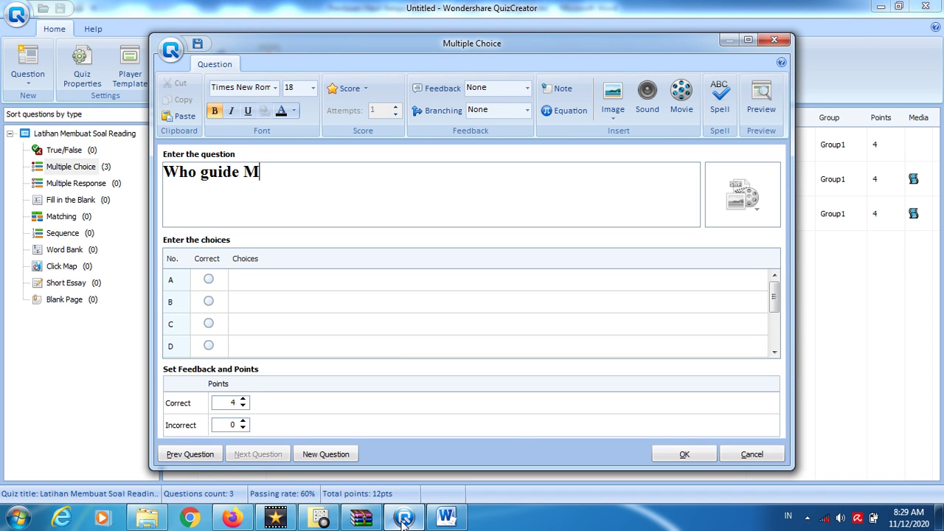
{"action": "type", "text": "oody Wilhel"}
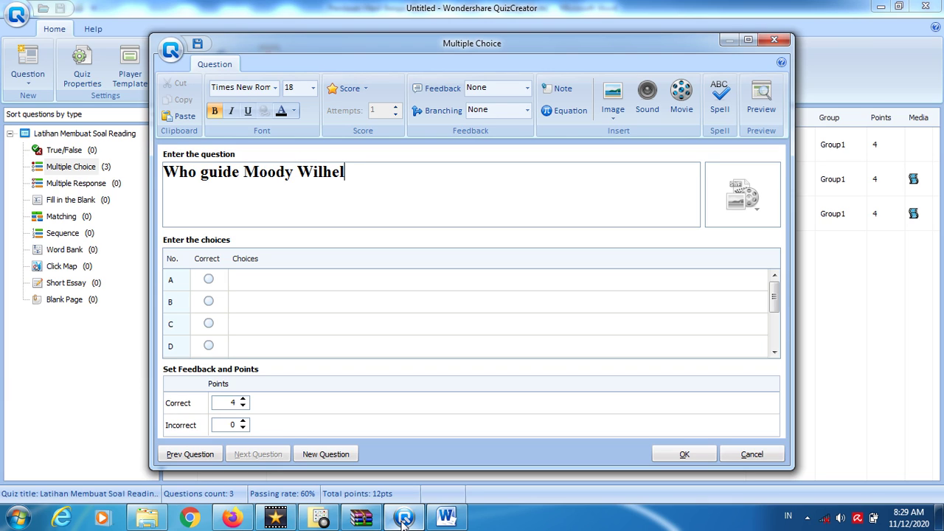
{"action": "type", "text": "mina in Buku Ha"}
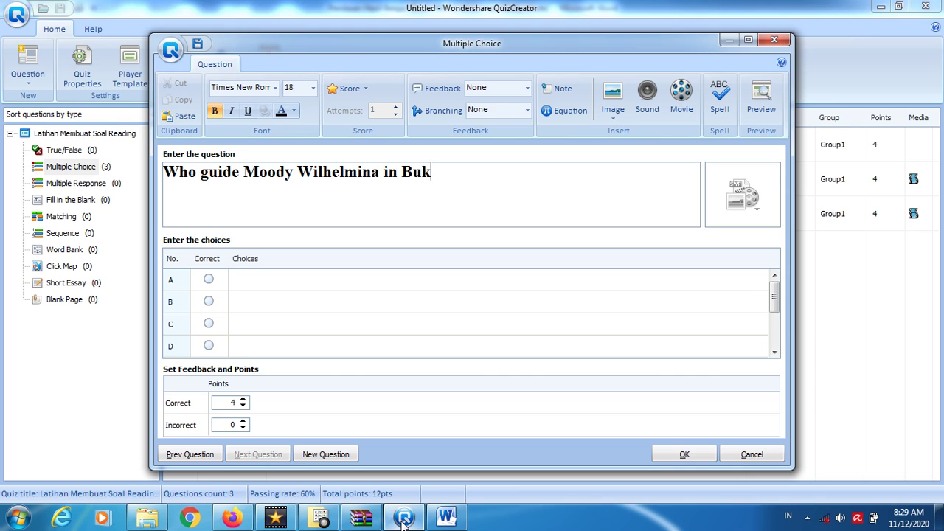
{"action": "type", "text": "rian?"}
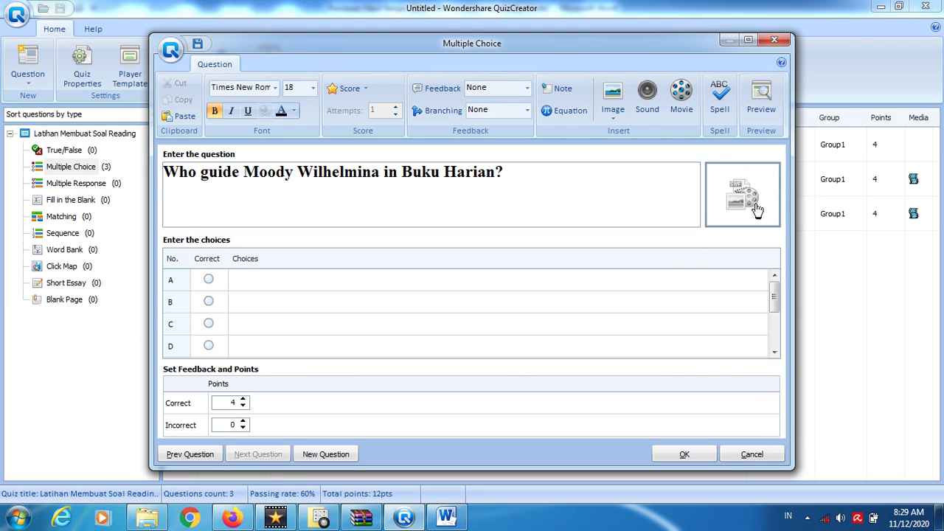
{"action": "left_click", "coordinate": [732, 198]}
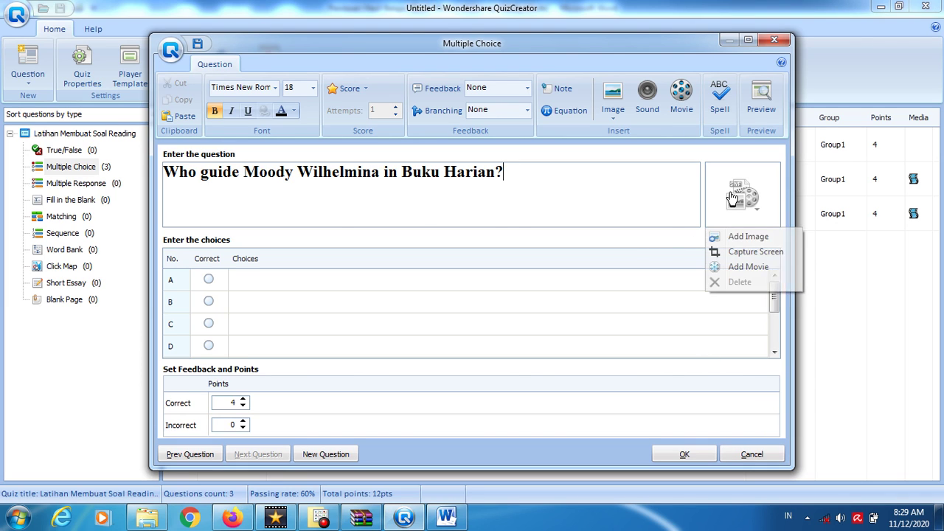
- Capture the Word passage from its title down to the films line as the question's picture
{"action": "left_click", "coordinate": [737, 253]}
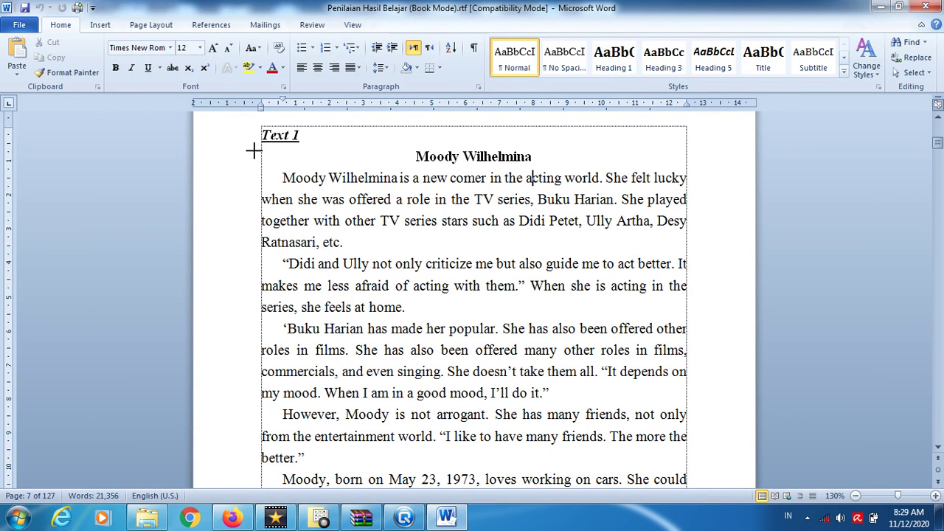
{"action": "left_click_drag", "start_coordinate": [251, 149], "coordinate": [694, 466]}
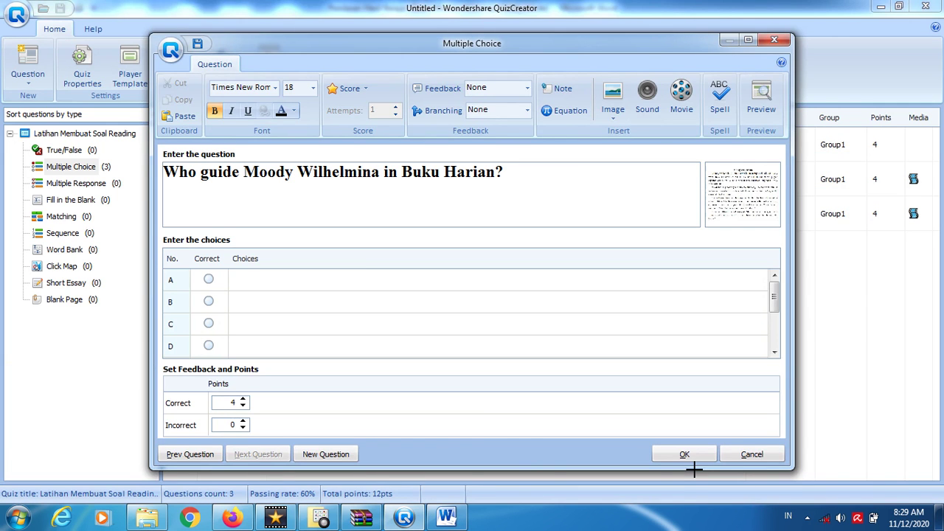
- Enter choices A 'Didi Petet', B 'Ully Artha' and C 'The actors'
{"action": "left_click", "coordinate": [288, 280]}
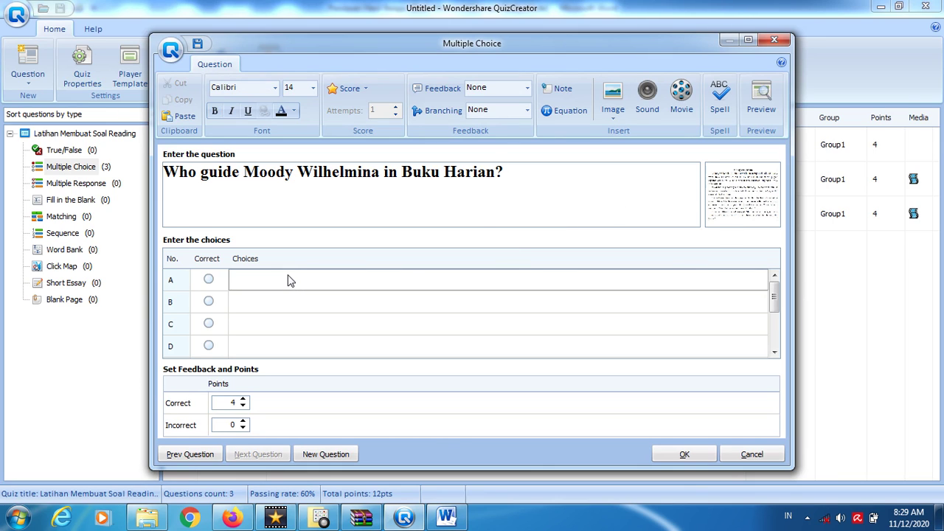
{"action": "type", "text": "Didi Petet"}
{"action": "left_click", "coordinate": [269, 310]}
{"action": "type", "text": "Ul"}
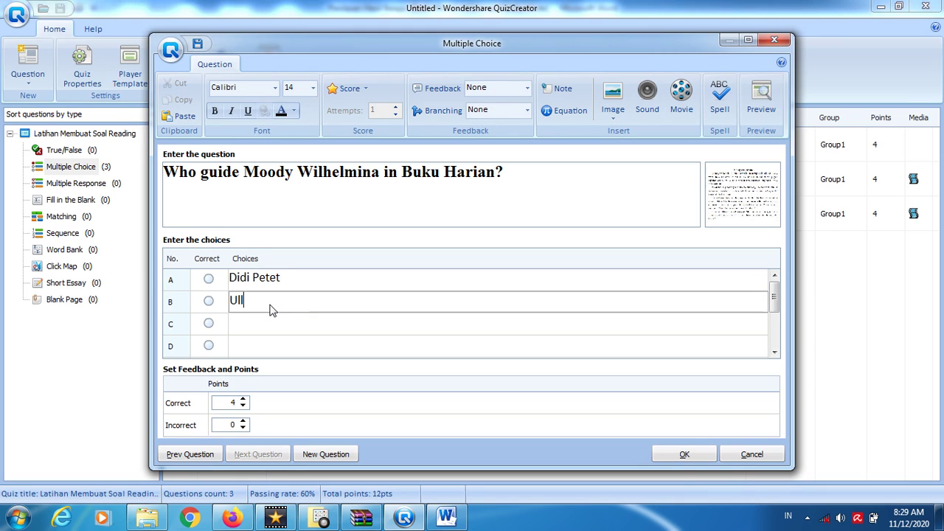
{"action": "type", "text": "ly Artha"}
{"action": "left_click", "coordinate": [263, 329]}
{"action": "type", "text": "THe"}
{"action": "key", "text": "BackSpace"}
{"action": "key", "text": "BackSpace"}
{"action": "key", "text": "BackSpace"}
{"action": "type", "text": "h"}
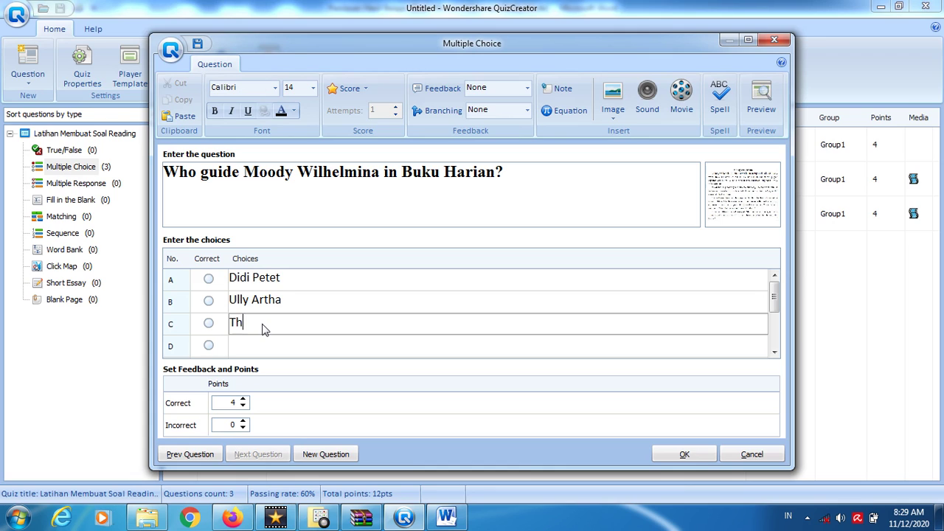
{"action": "type", "text": "e actors"}
- Enter choice D 'The senior actors and Actress in Buku Harian', mark it correct, and save question 4
{"action": "left_click", "coordinate": [265, 347]}
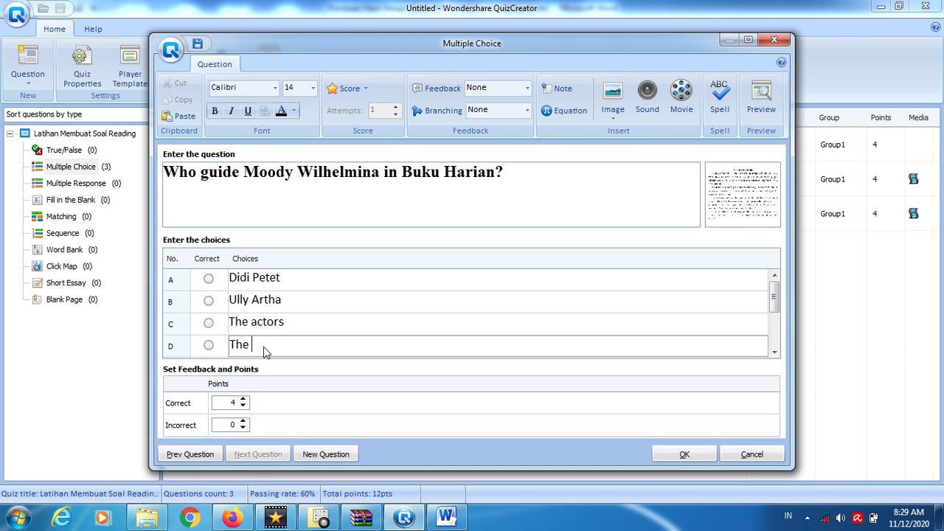
{"action": "type", "text": "The actors in Buku h"}
{"action": "key", "text": "BackSpace"}
{"action": "type", "text": "Harian"}
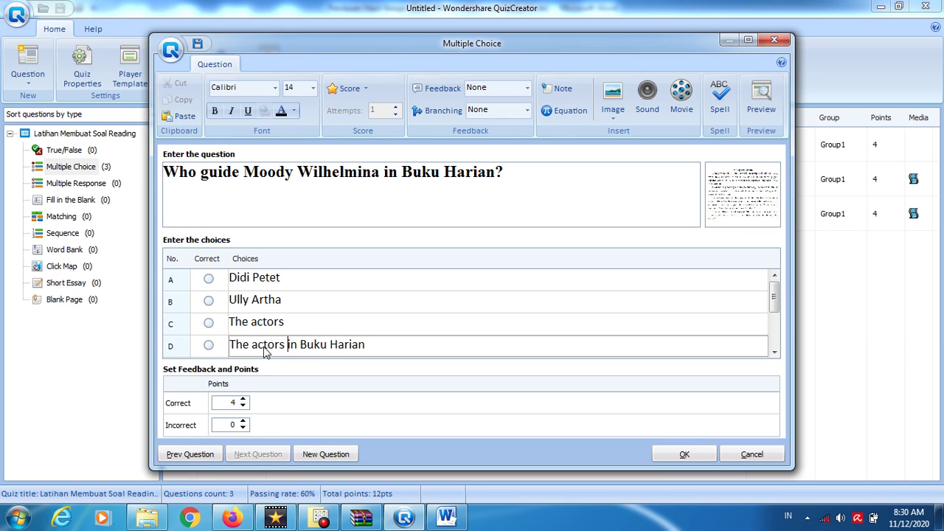
{"action": "key", "text": "Left"}
{"action": "type", "text": "and Ac"}
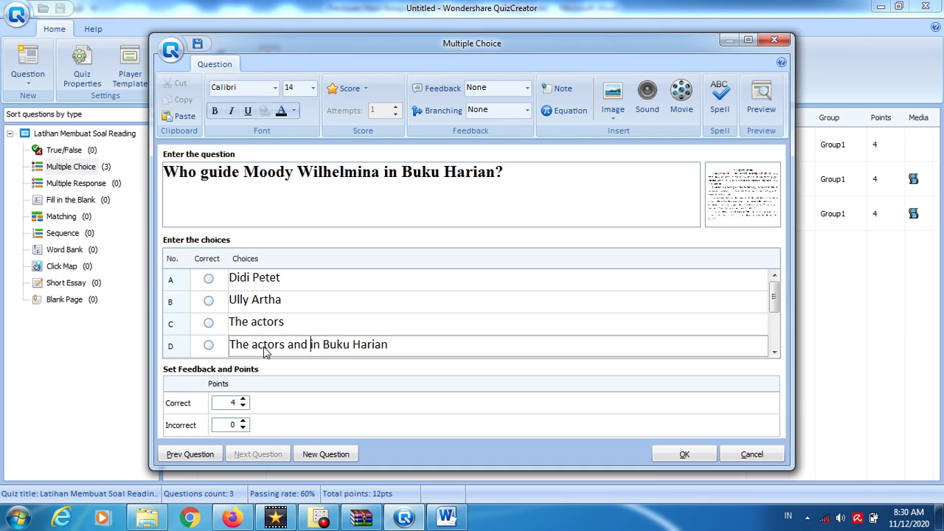
{"action": "type", "text": "tre"}
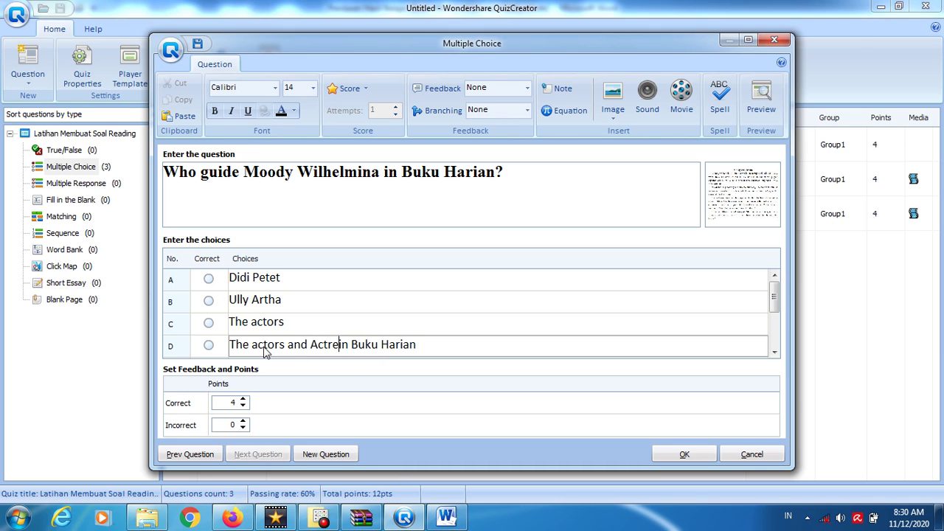
{"action": "type", "text": "ss "}
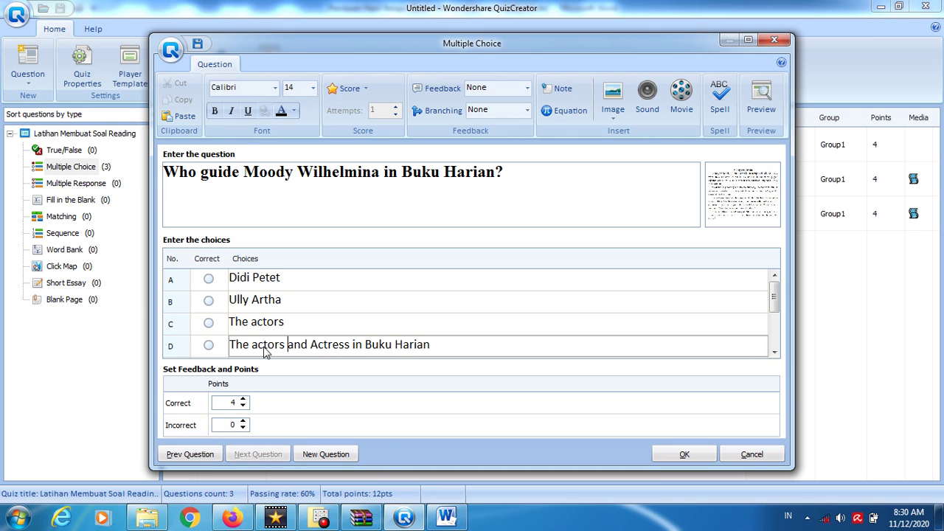
{"action": "type", "text": "senior"}
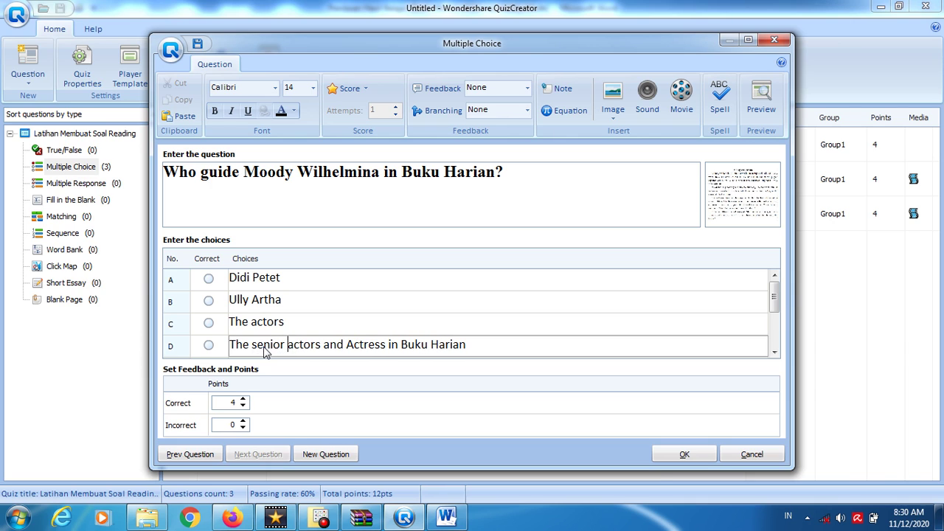
{"action": "left_click", "coordinate": [209, 346]}
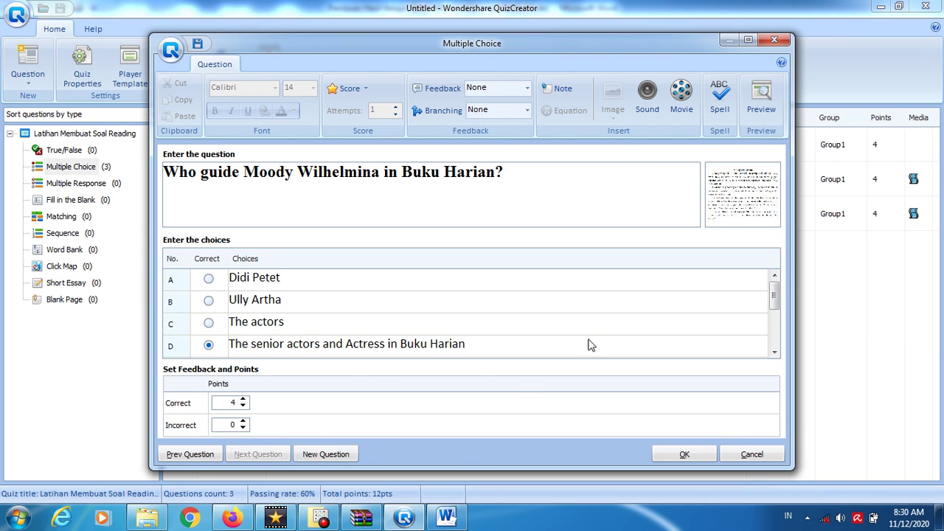
{"action": "left_click", "coordinate": [325, 454]}
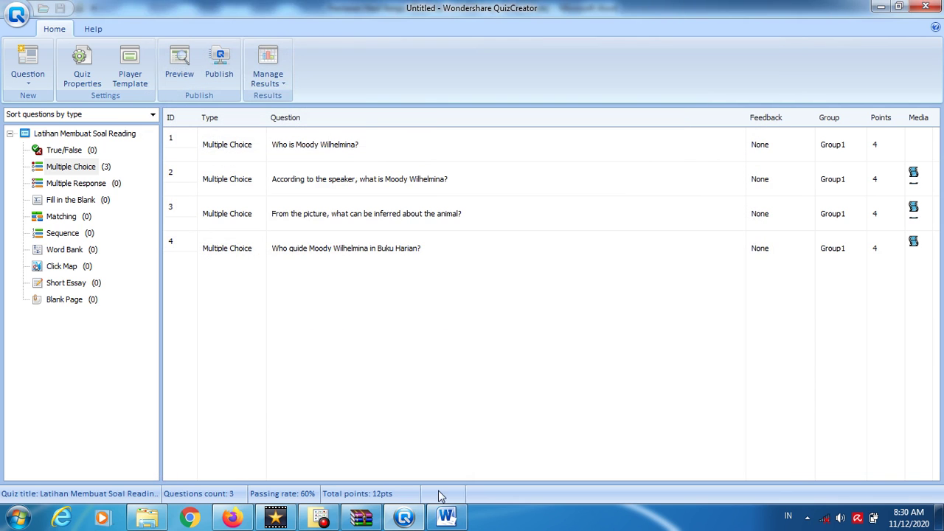
- Switch to Word and scroll the reading passage to review it
{"action": "left_click", "coordinate": [446, 518]}
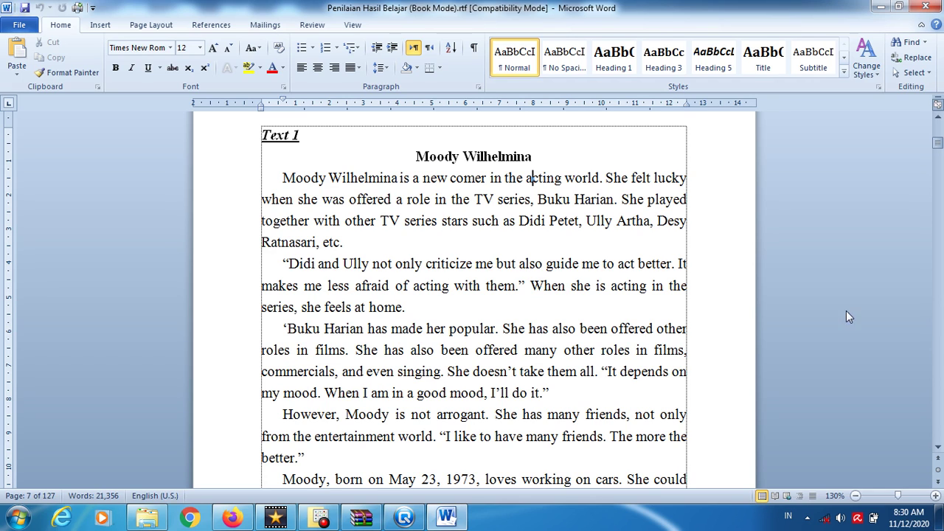
{"action": "left_click", "coordinate": [937, 448]}
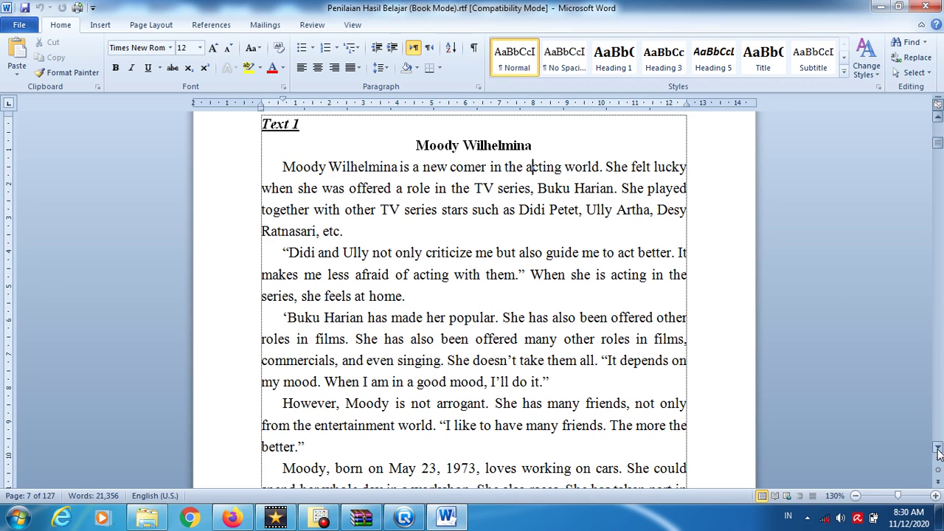
{"action": "left_click", "coordinate": [937, 448]}
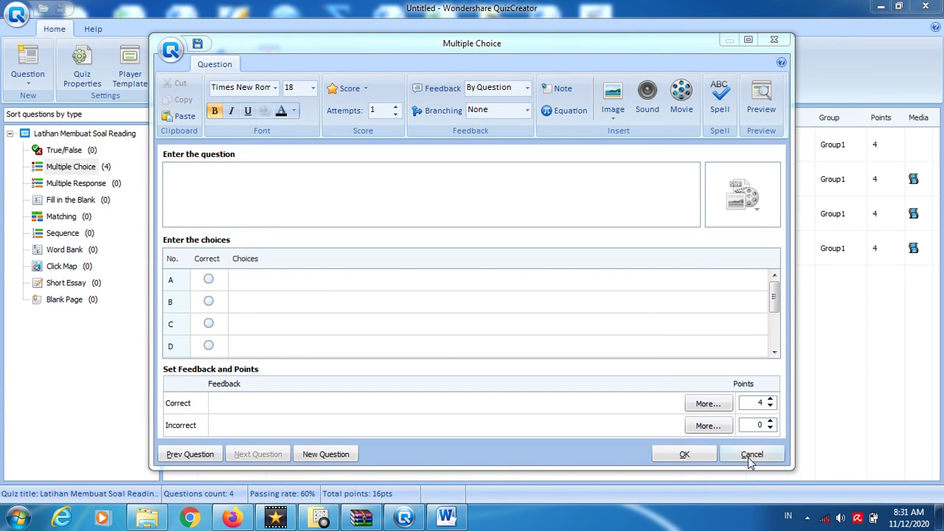
- Discard the empty extra question form and show the Windows desktop
{"action": "left_click", "coordinate": [675, 456]}
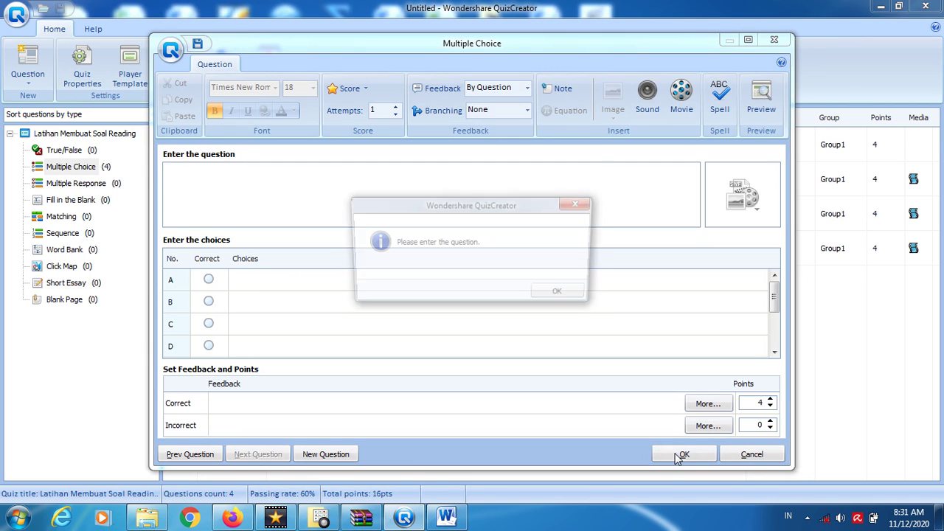
{"action": "left_click", "coordinate": [565, 297]}
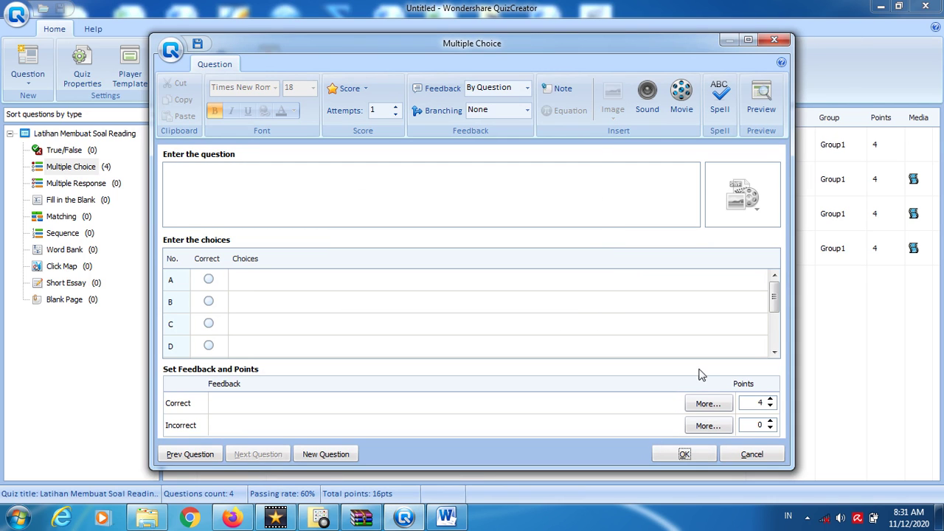
{"action": "left_click", "coordinate": [767, 457]}
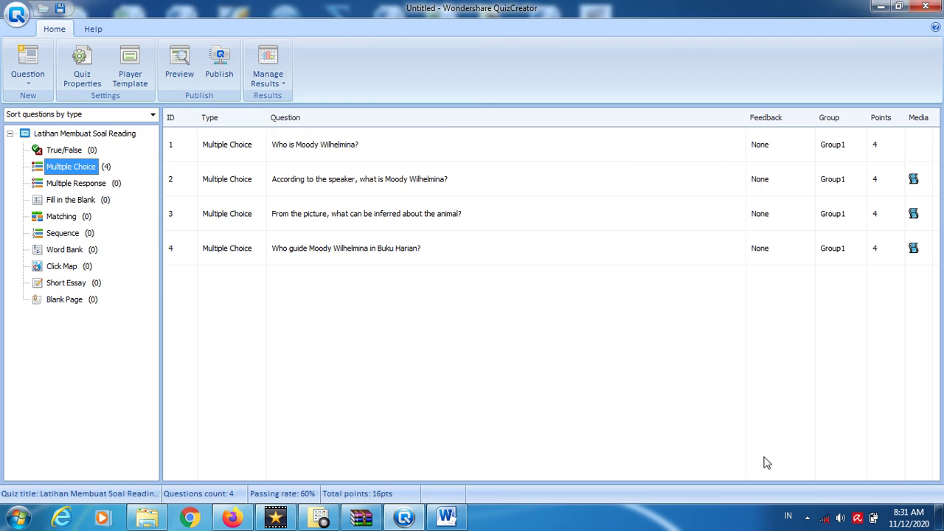
{"action": "key", "text": "super+d"}
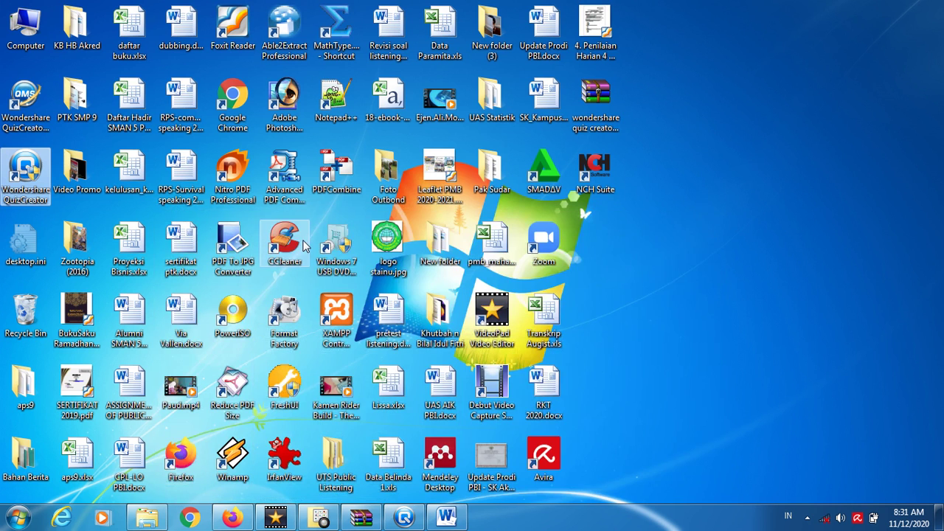
- Paste the Word screenshot into IrfanView and crop it to the Moody Wilhelmina passage
{"action": "double_click", "coordinate": [284, 457]}
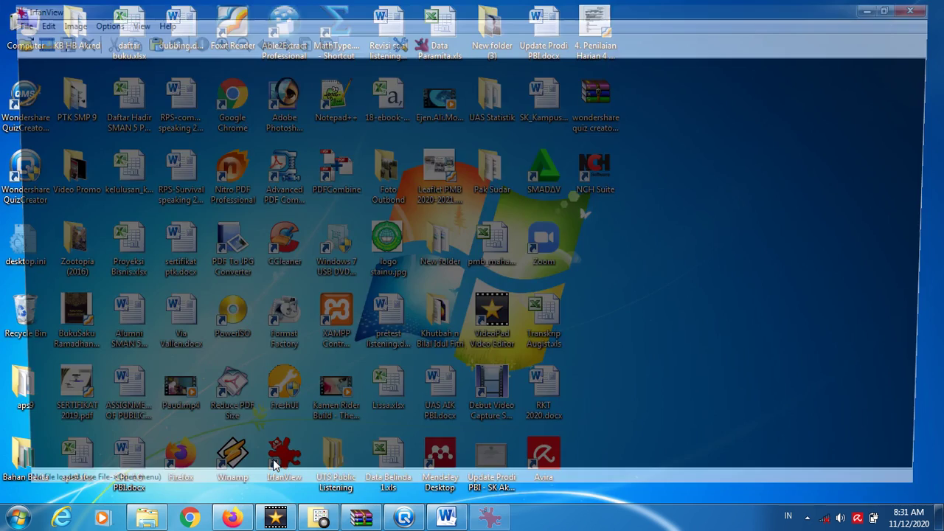
{"action": "key", "text": "ctrl+v"}
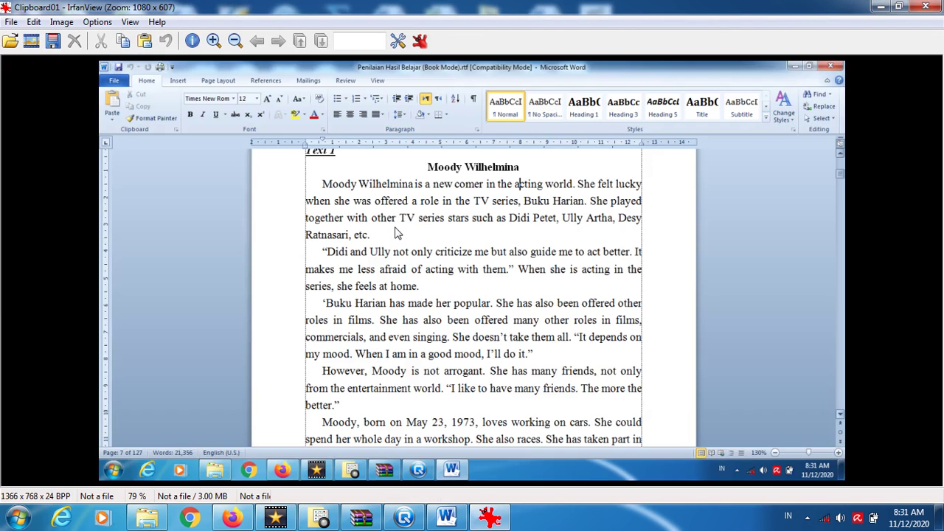
{"action": "left_click_drag", "start_coordinate": [307, 160], "coordinate": [649, 418]}
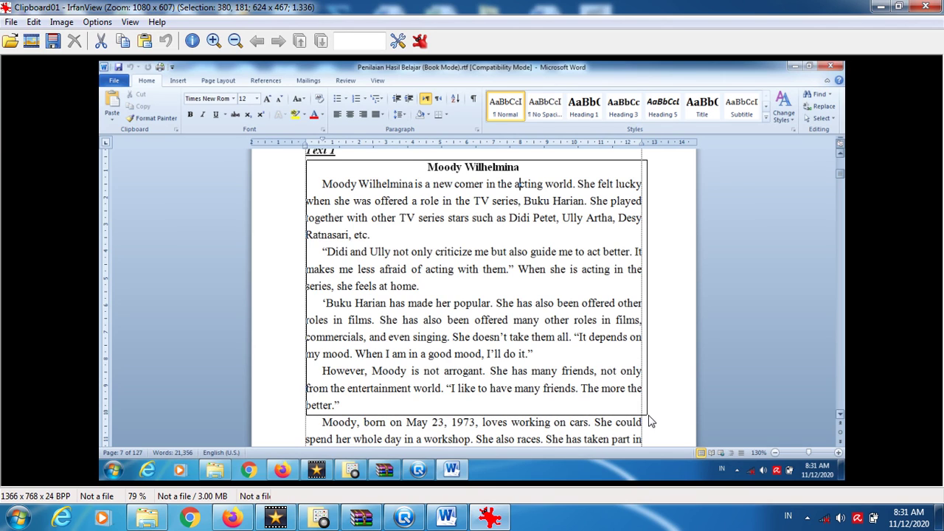
{"action": "left_click_drag", "start_coordinate": [307, 285], "coordinate": [295, 286]}
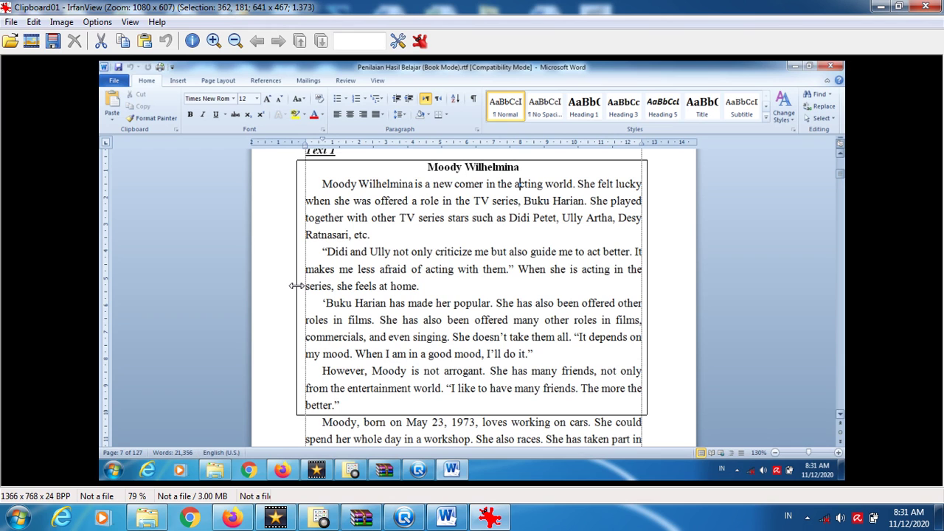
{"action": "key", "text": "ctrl+x"}
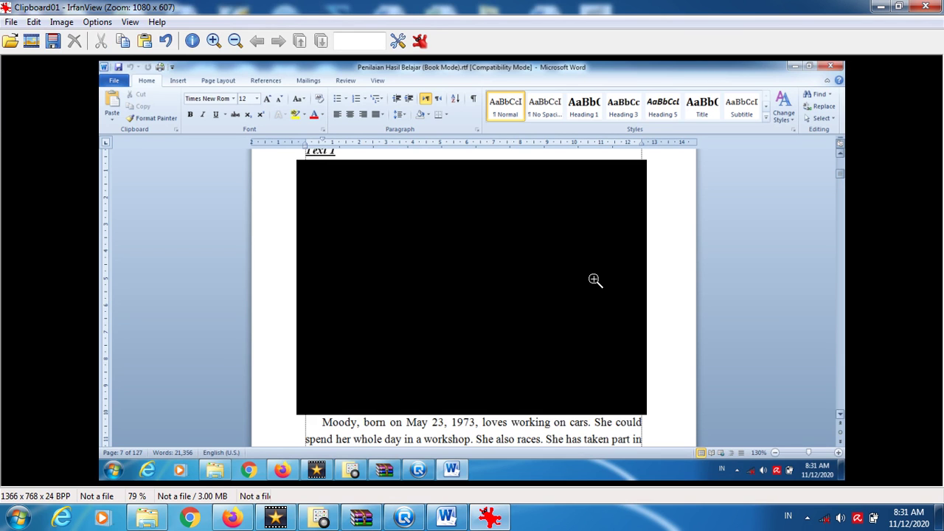
{"action": "key", "text": "ctrl+x"}
{"action": "key", "text": "ctrl+v"}
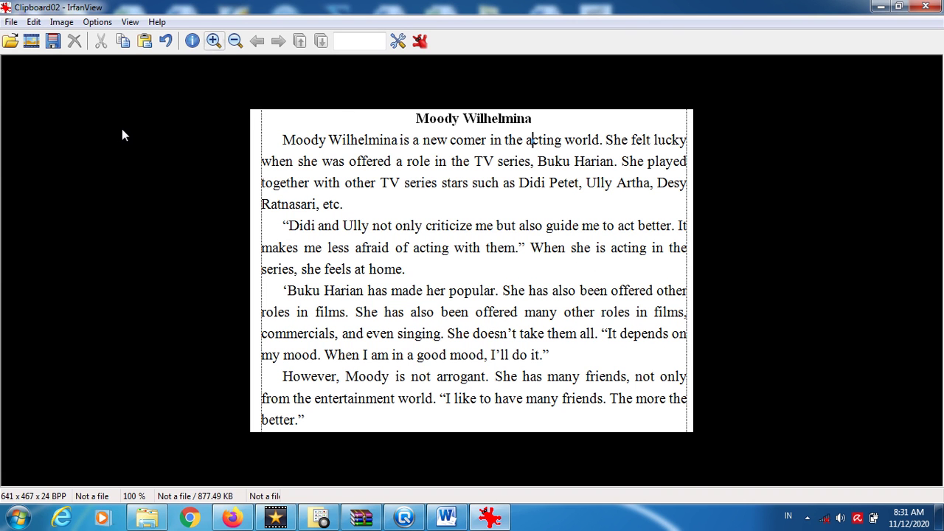
- Save the cropped passage as 'Teks 1' JPG and close IrfanView
{"action": "key", "text": "ctrl+s"}
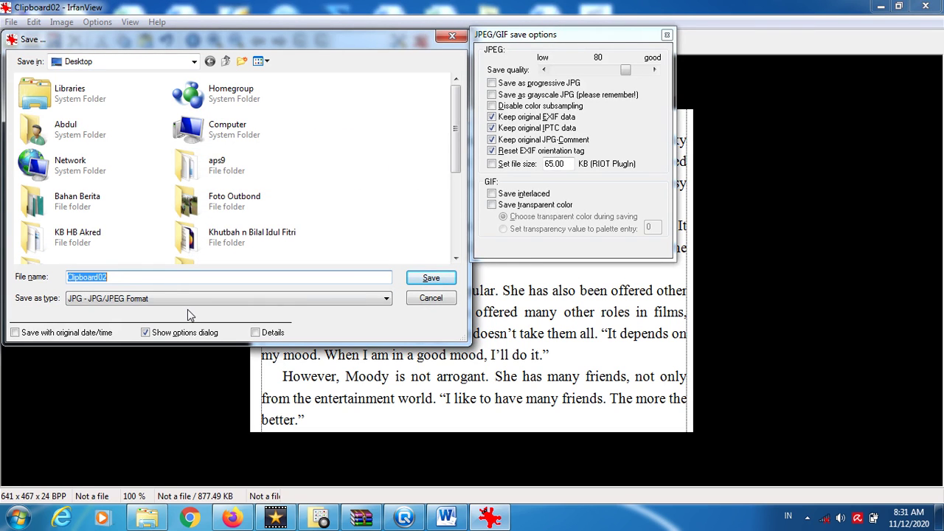
{"action": "type", "text": "Teks 1"}
{"action": "key", "text": "Return"}
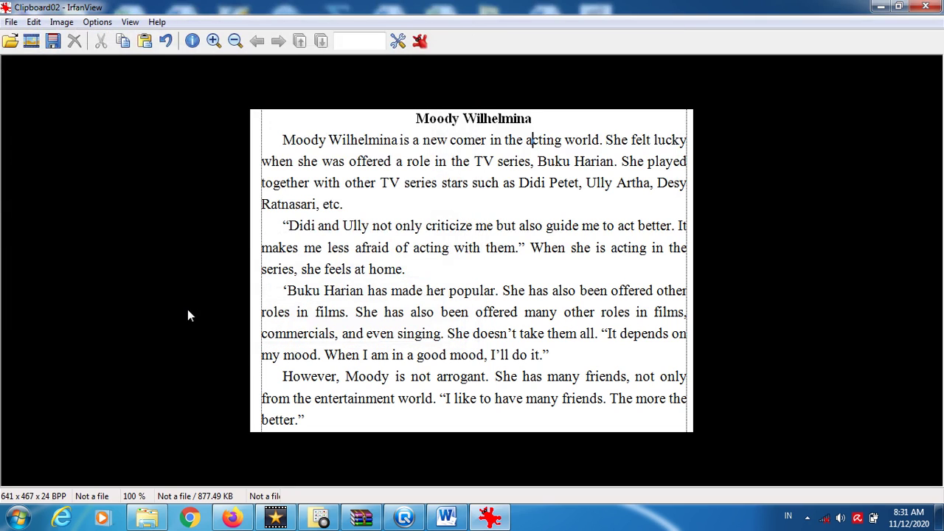
{"action": "left_click", "coordinate": [926, 6]}
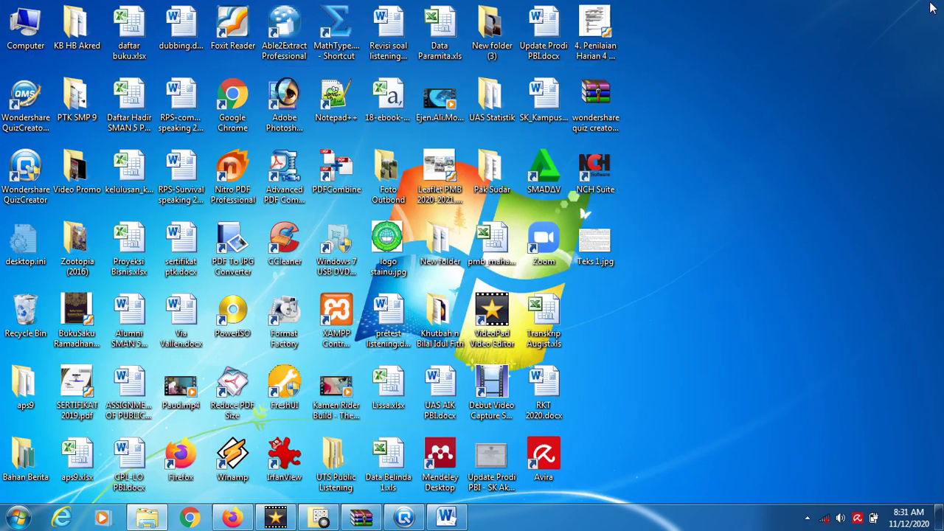
- Confirm Teks 1.jpg is in the Documents library, then return to QuizCreator
{"action": "left_click", "coordinate": [599, 247]}
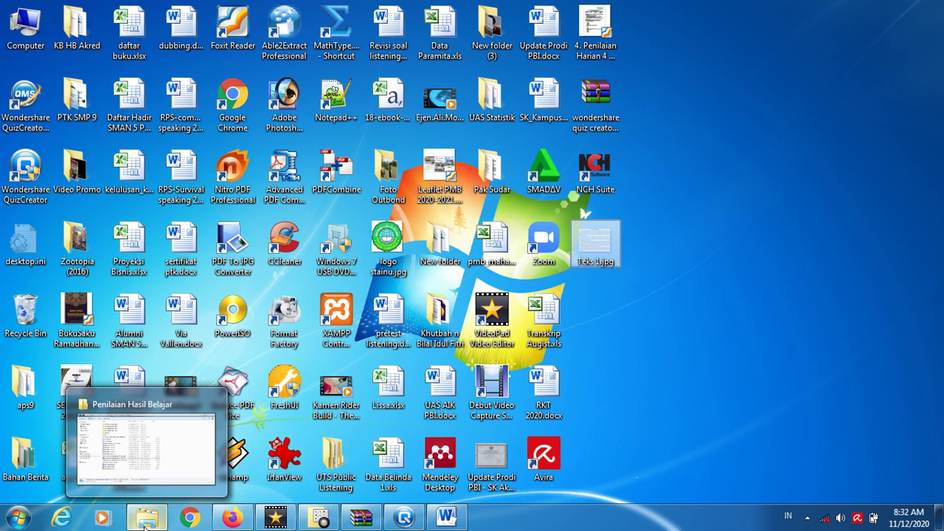
{"action": "left_click", "coordinate": [145, 520]}
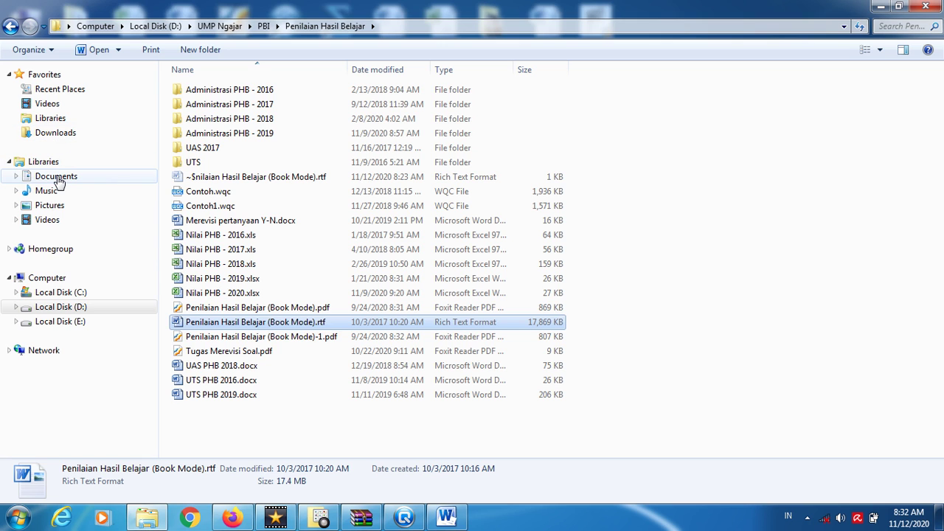
{"action": "left_click", "coordinate": [58, 176]}
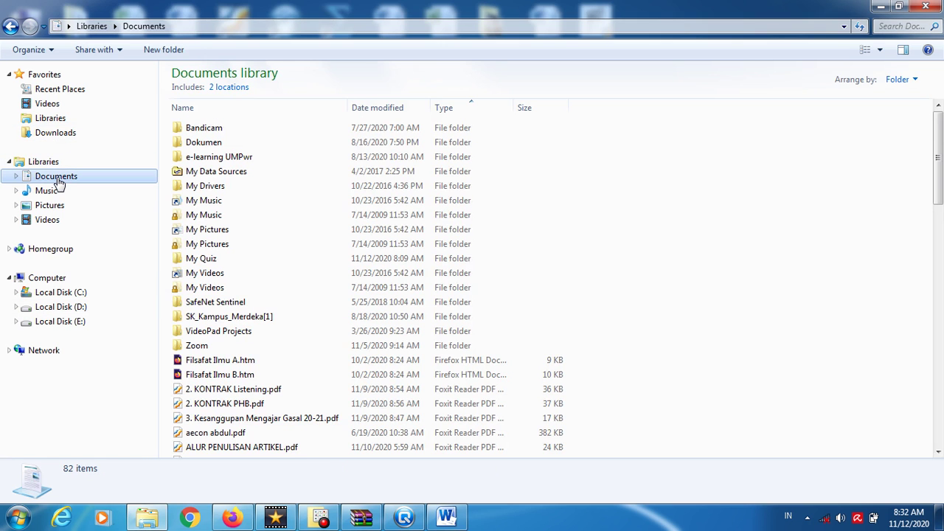
{"action": "key", "text": "t"}
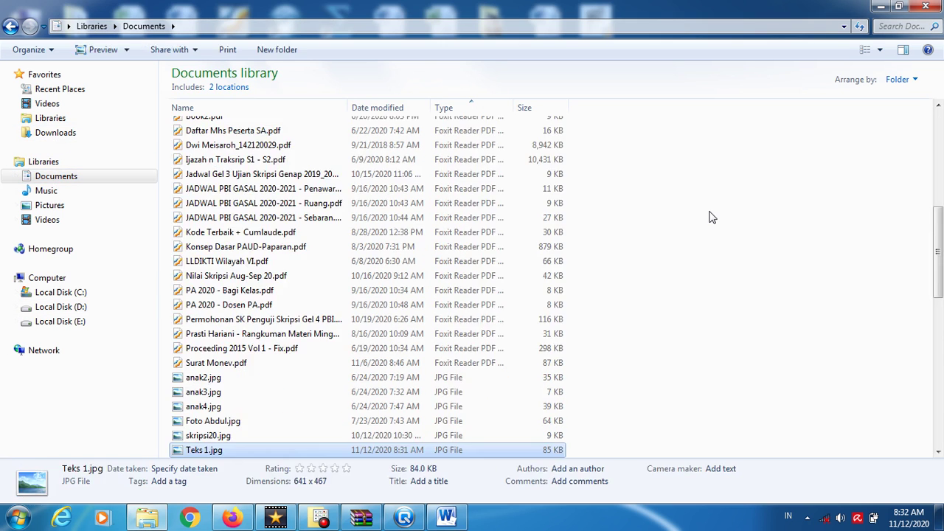
{"action": "left_click", "coordinate": [404, 518]}
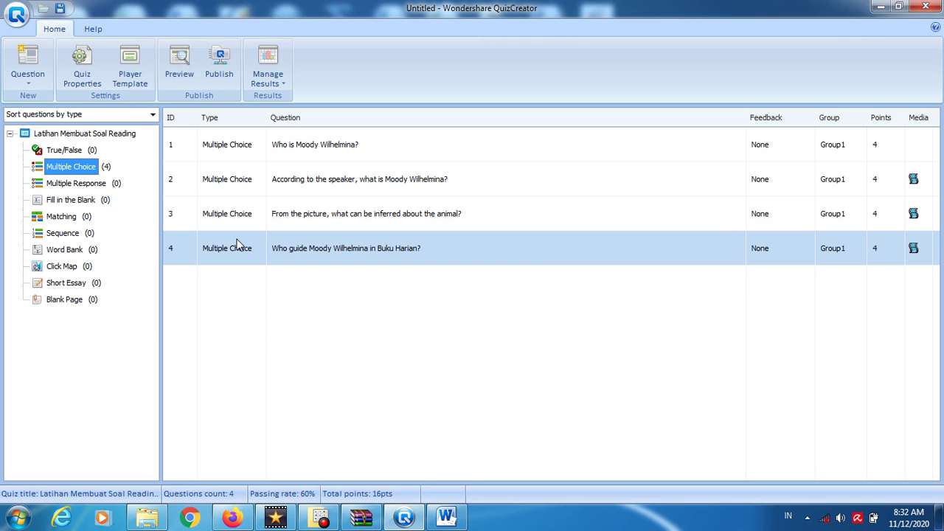
- Start a new Multiple Choice question with its feedback set to None
{"action": "left_click", "coordinate": [68, 168]}
{"action": "double_click", "coordinate": [68, 168]}
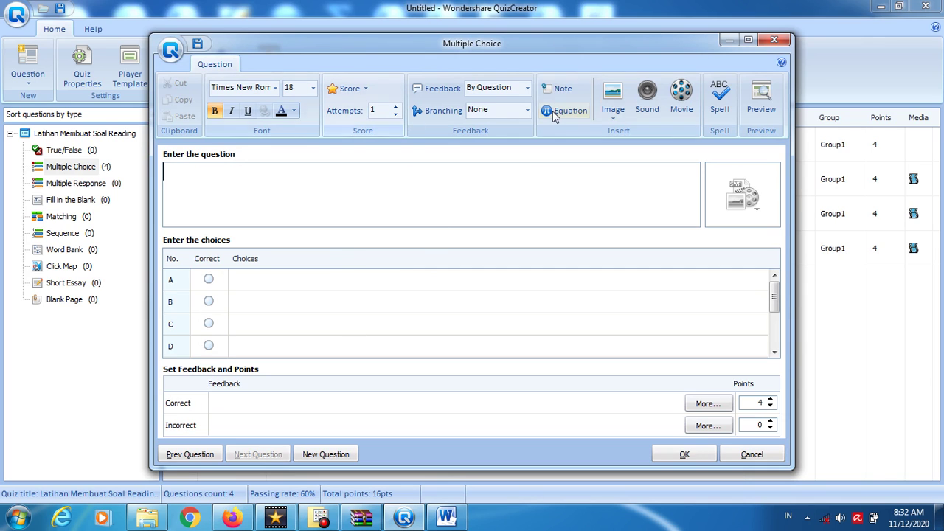
{"action": "left_click", "coordinate": [508, 90]}
{"action": "key", "text": "Up"}
{"action": "key", "text": "Return"}
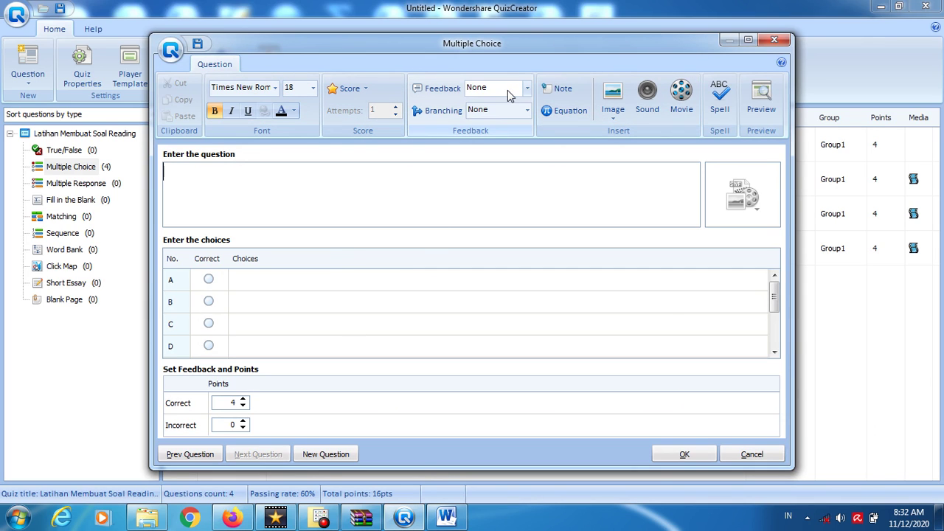
- Attach the passage image from Documents > e-learning UMPwr as the question picture
{"action": "left_click", "coordinate": [740, 208]}
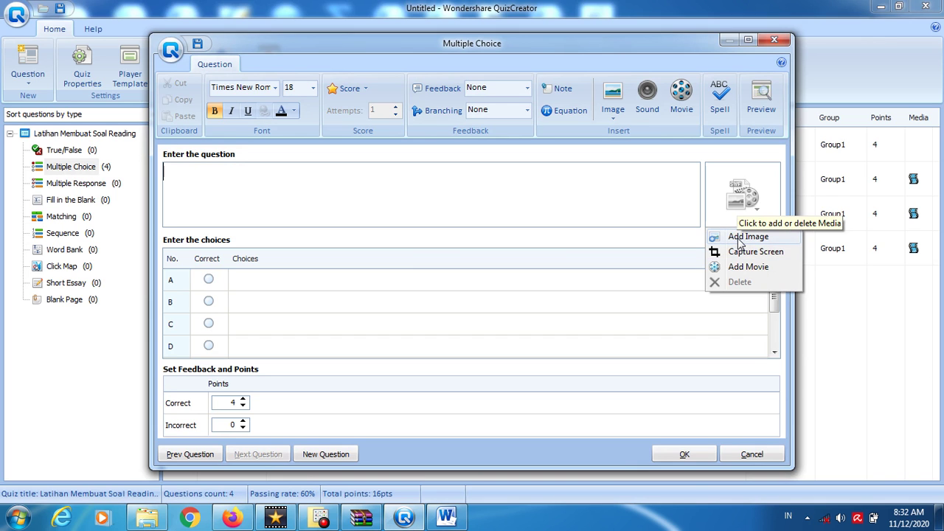
{"action": "left_click", "coordinate": [744, 237]}
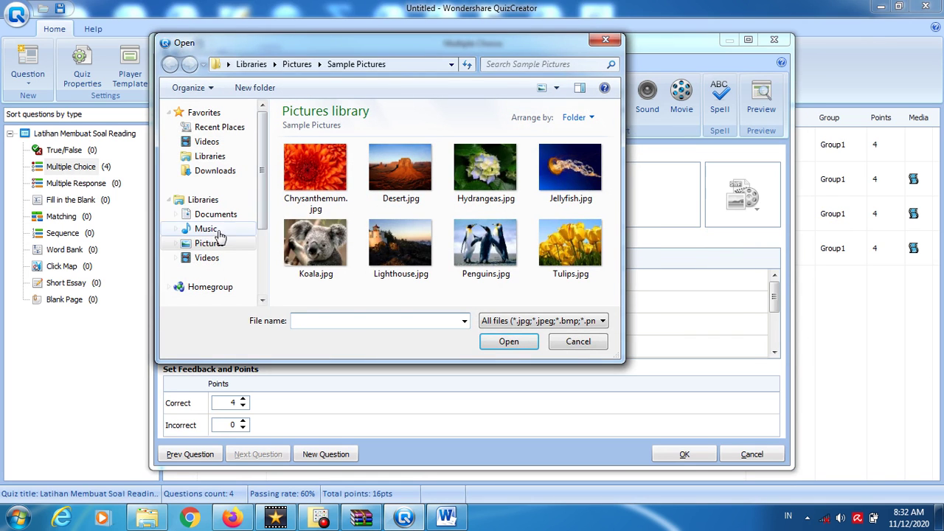
{"action": "left_click", "coordinate": [207, 214]}
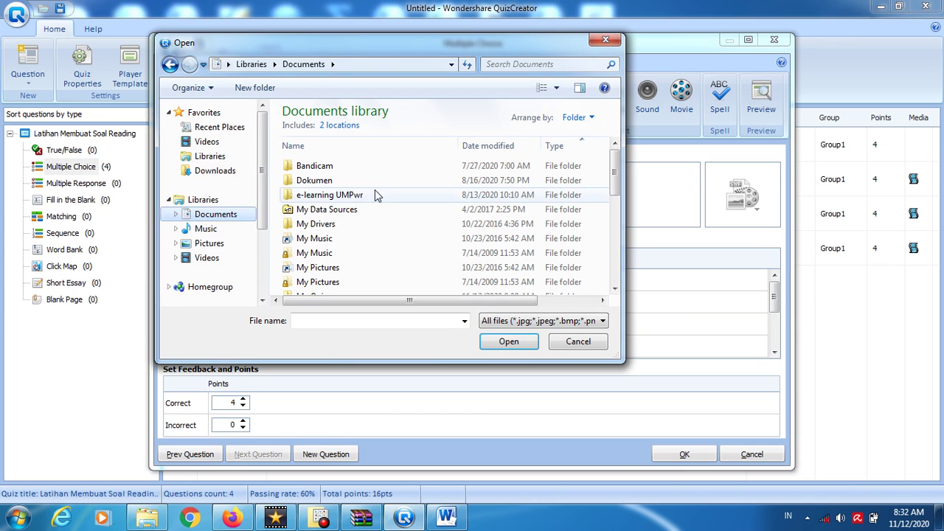
{"action": "double_click", "coordinate": [375, 194]}
{"action": "key", "text": "Return"}
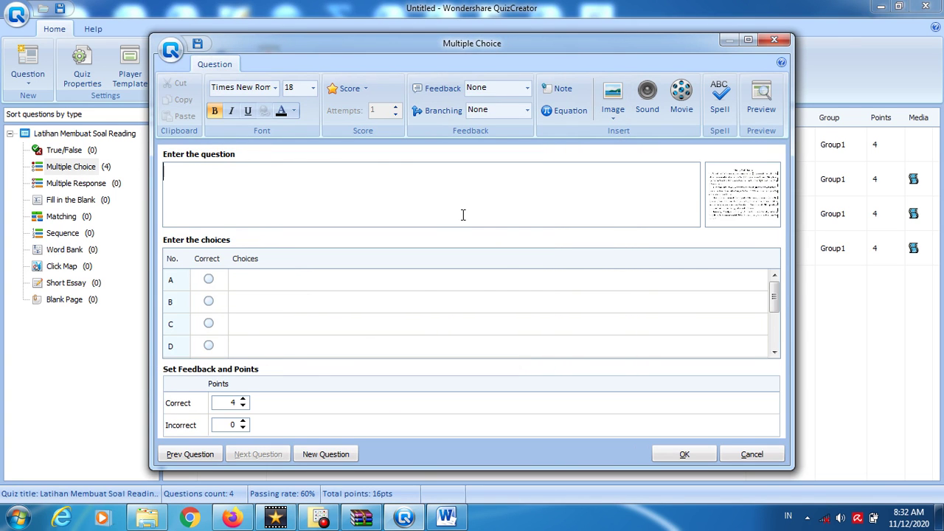
- Check the Moody Wilhelmina passage in Word and return to the question editor
{"action": "key", "text": "alt+Tab"}
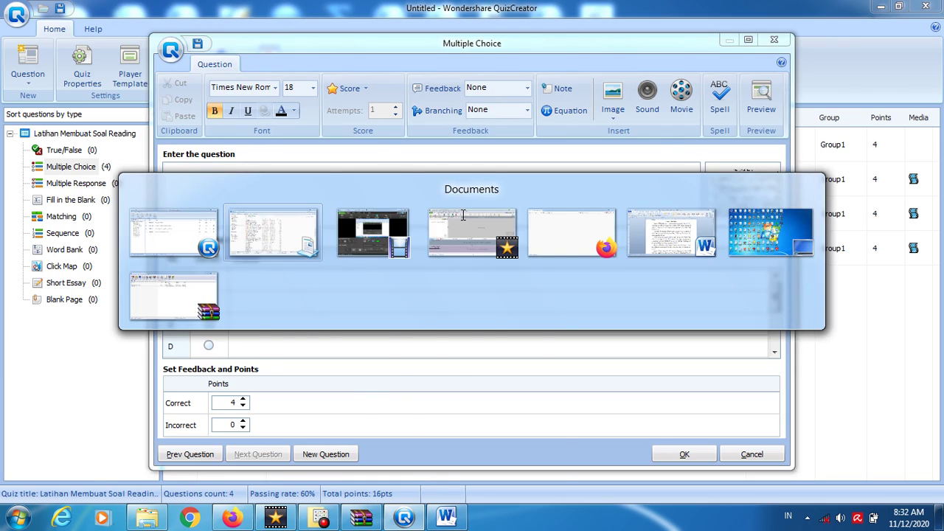
{"action": "key", "text": "alt+Tab"}
{"action": "key", "text": "alt+Tab"}
{"action": "key", "text": "alt+Tab"}
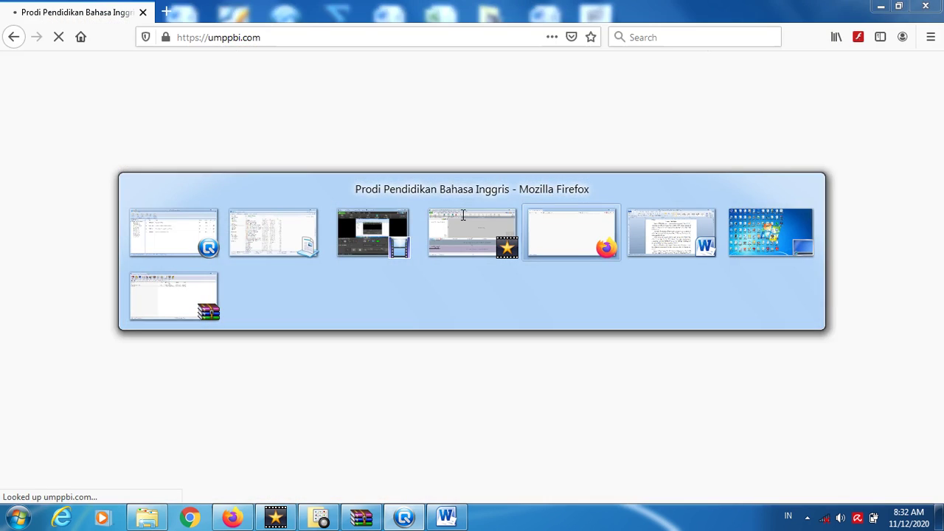
{"action": "key", "text": "alt+Tab"}
{"action": "key", "text": "Down"}
{"action": "key", "text": "Down"}
{"action": "key", "text": "Down"}
{"action": "key", "text": "Down"}
{"action": "key", "text": "Down"}
{"action": "key", "text": "Down"}
{"action": "key", "text": "Down"}
{"action": "key", "text": "Down"}
{"action": "key", "text": "Down"}
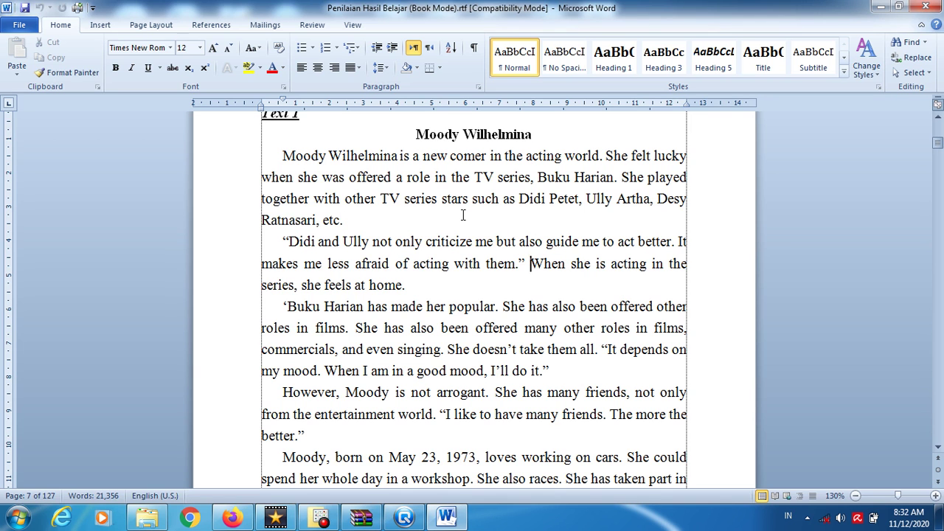
{"action": "key", "text": "alt+Tab"}
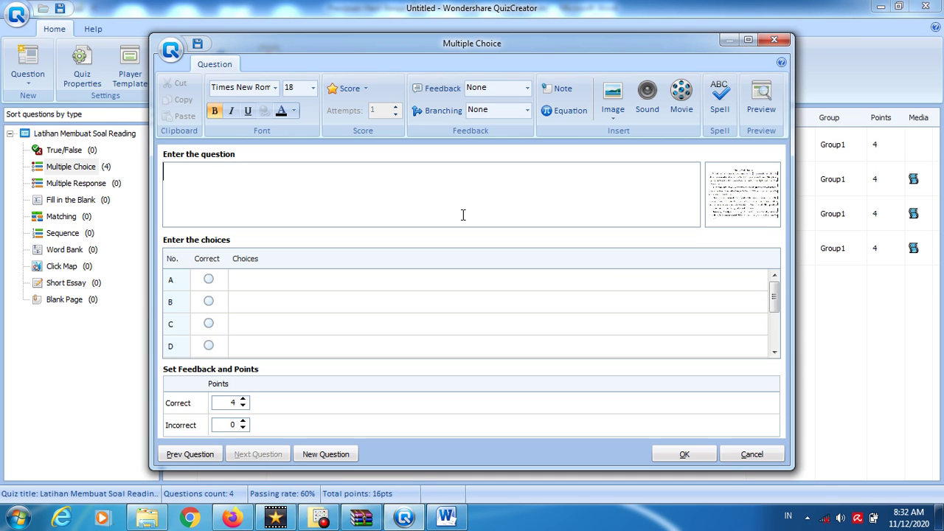
- Enter the question text 'What made Moody famous?'
{"action": "type", "text": "What has"}
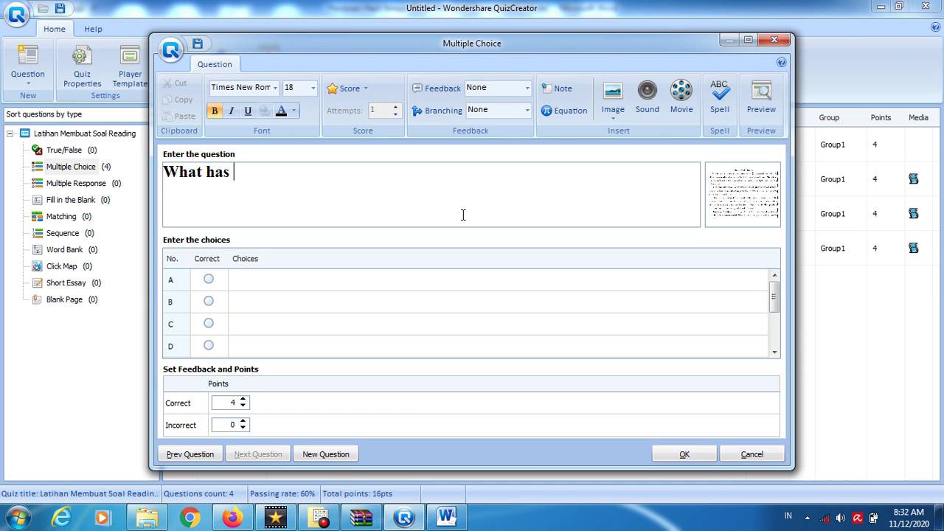
{"action": "key", "text": "BackSpace"}
{"action": "key", "text": "BackSpace"}
{"action": "key", "text": "BackSpace"}
{"action": "type", "text": "made Moody "}
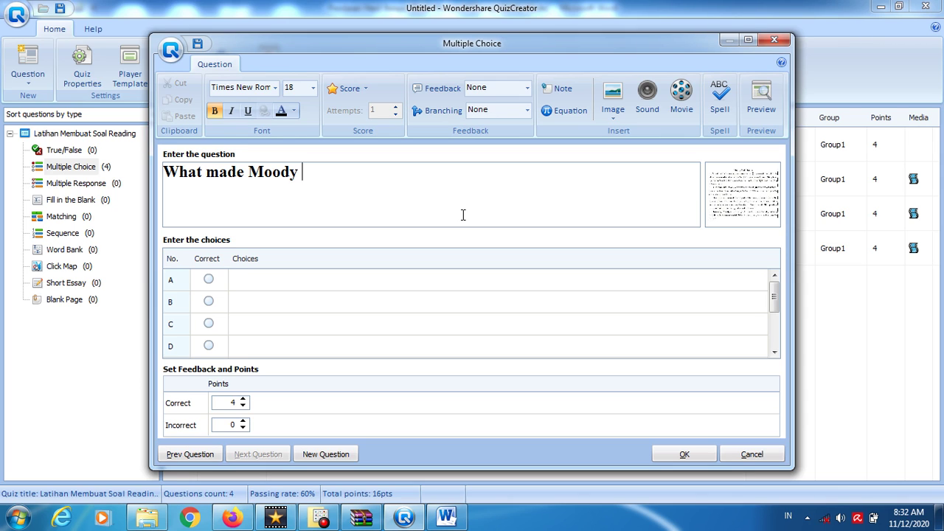
{"action": "type", "text": "F"}
{"action": "key", "text": "BackSpace"}
{"action": "type", "text": "famous?"}
- Fill in choices Buku Harian, Buku Tulis, Buku Gambar and Buku Tabungan
{"action": "left_click", "coordinate": [321, 287]}
{"action": "type", "text": "Buku "}
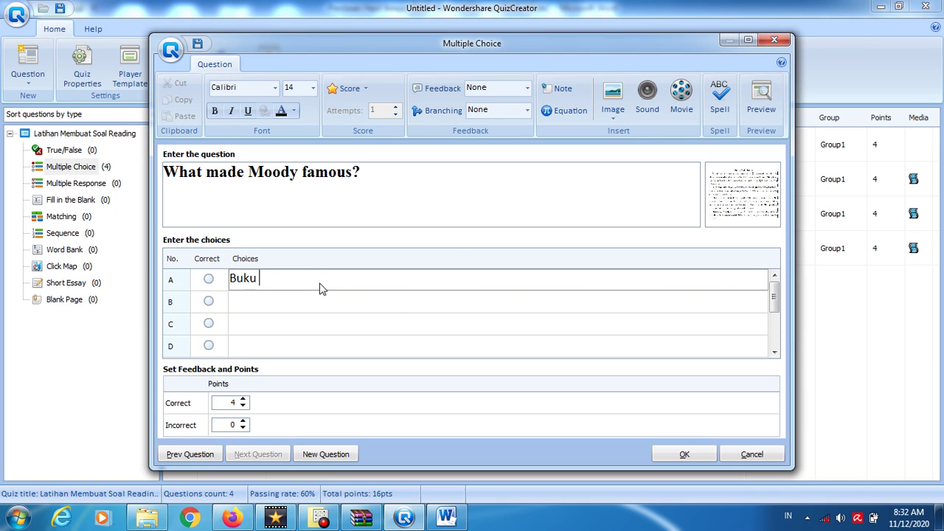
{"action": "type", "text": "Harian"}
{"action": "left_click", "coordinate": [317, 310]}
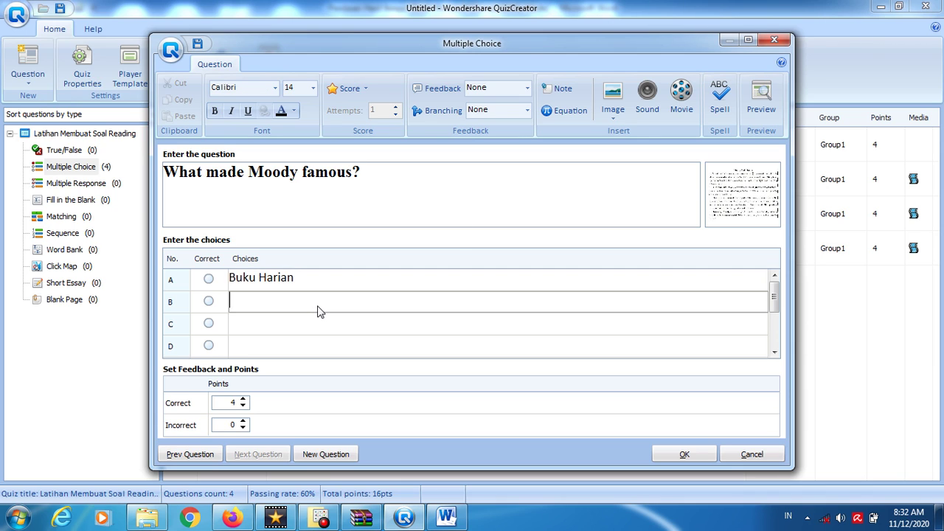
{"action": "type", "text": "Buku Tulis"}
{"action": "left_click", "coordinate": [308, 285]}
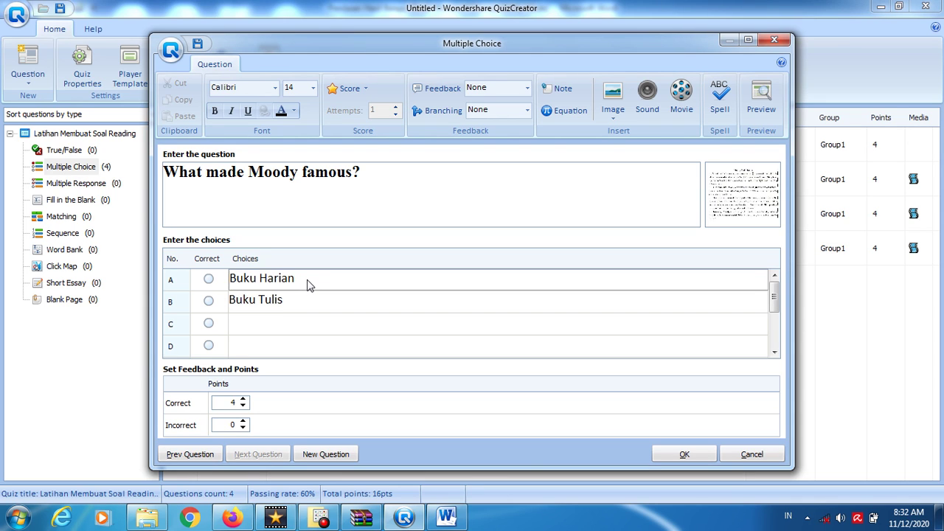
{"action": "left_click", "coordinate": [288, 329]}
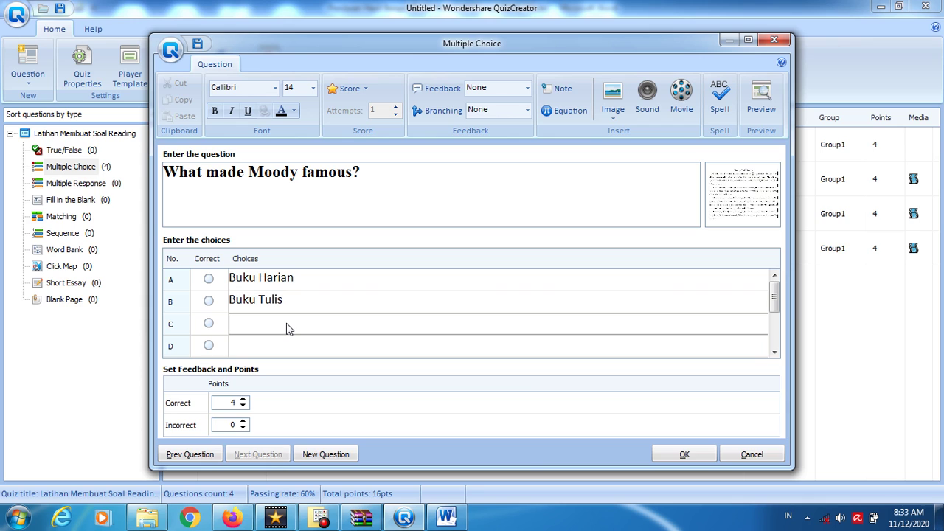
{"action": "type", "text": "Buku Gambar"}
{"action": "left_click", "coordinate": [267, 354]}
{"action": "type", "text": "Buku "}
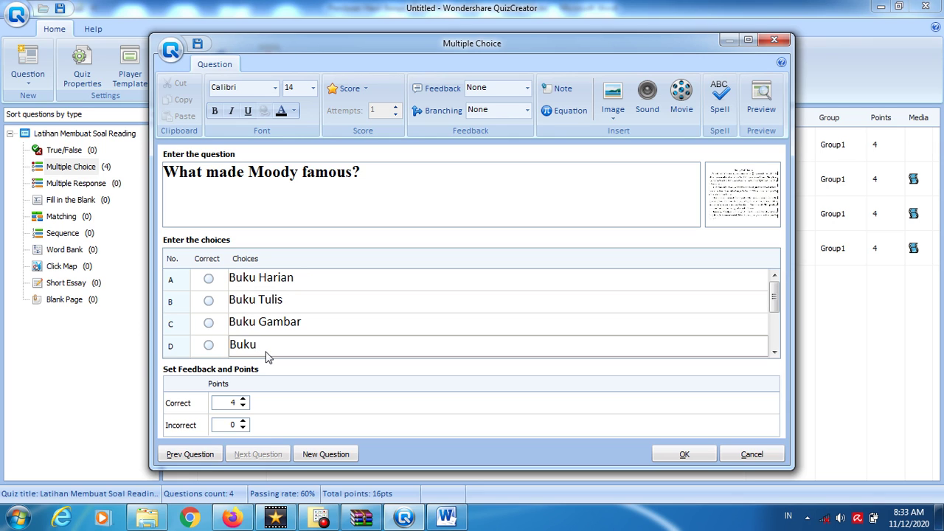
{"action": "type", "text": "Tabungan"}
- Mark Buku Harian as the correct answer and save question 5
{"action": "left_click", "coordinate": [209, 278]}
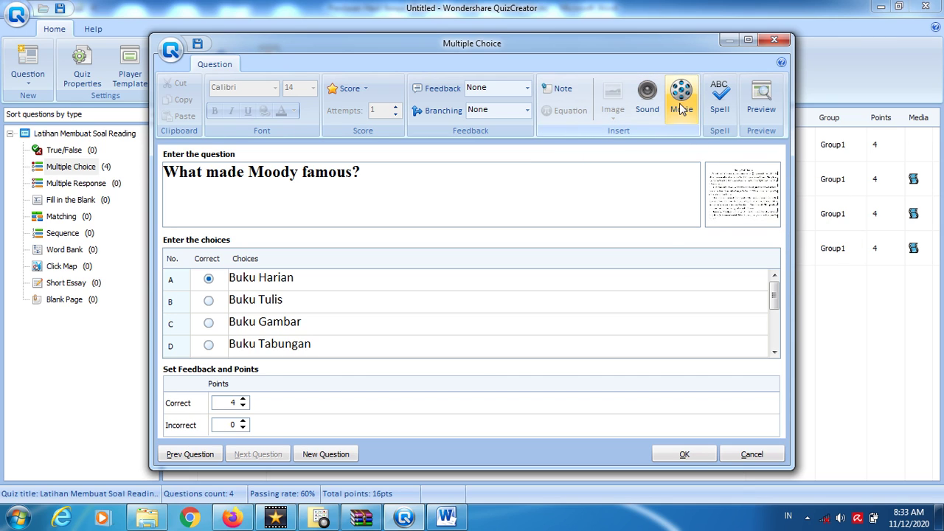
{"action": "left_click", "coordinate": [743, 212]}
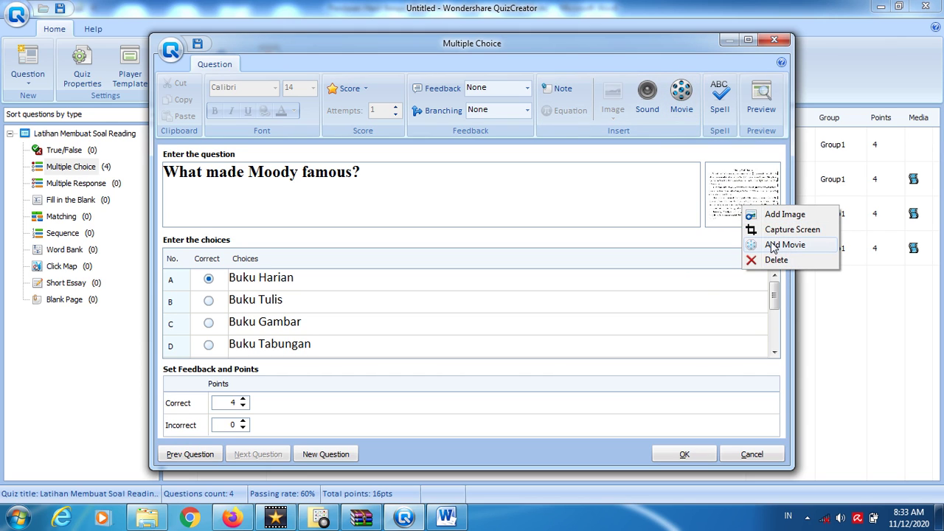
{"action": "left_click", "coordinate": [698, 279]}
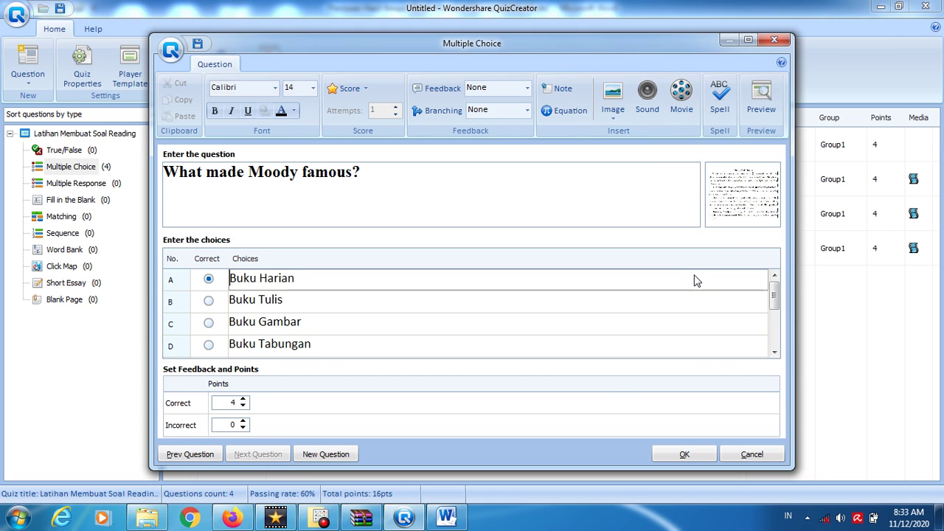
{"action": "left_click", "coordinate": [684, 456]}
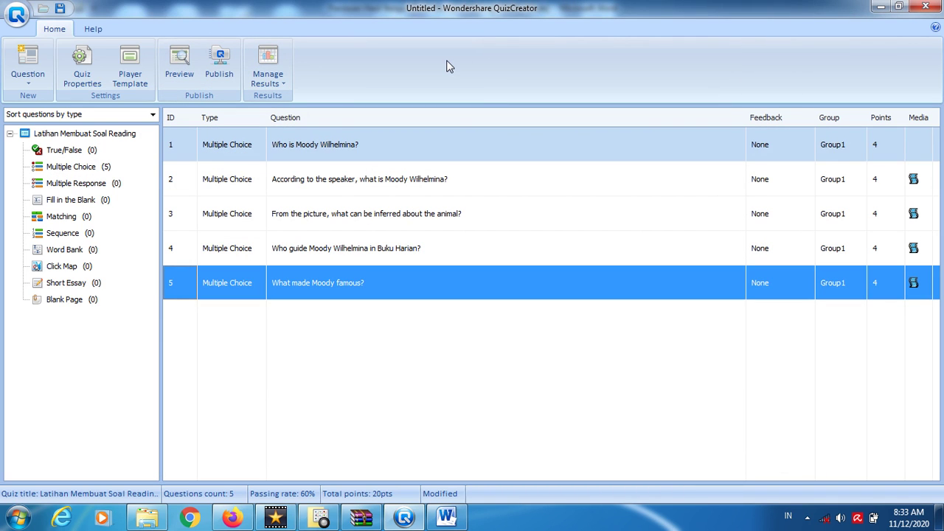
{"action": "left_click", "coordinate": [183, 65]}
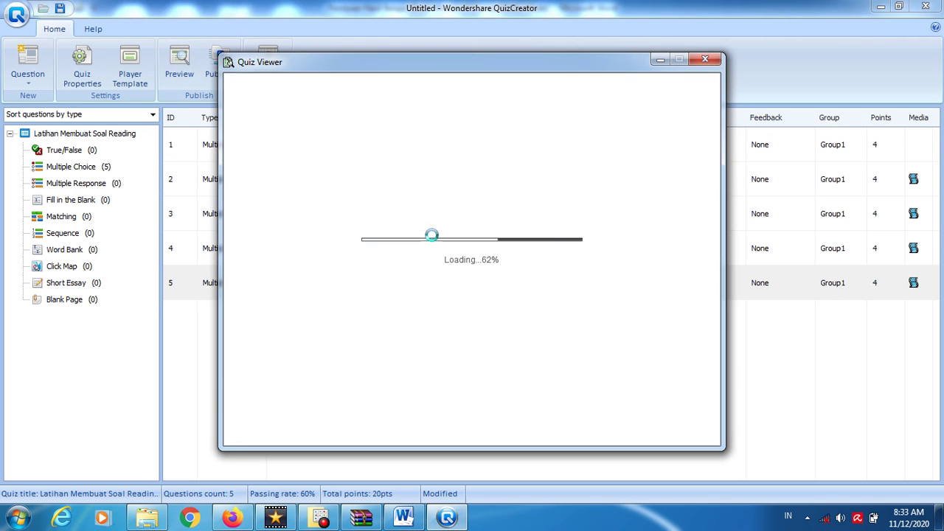
{"action": "left_click", "coordinate": [476, 260]}
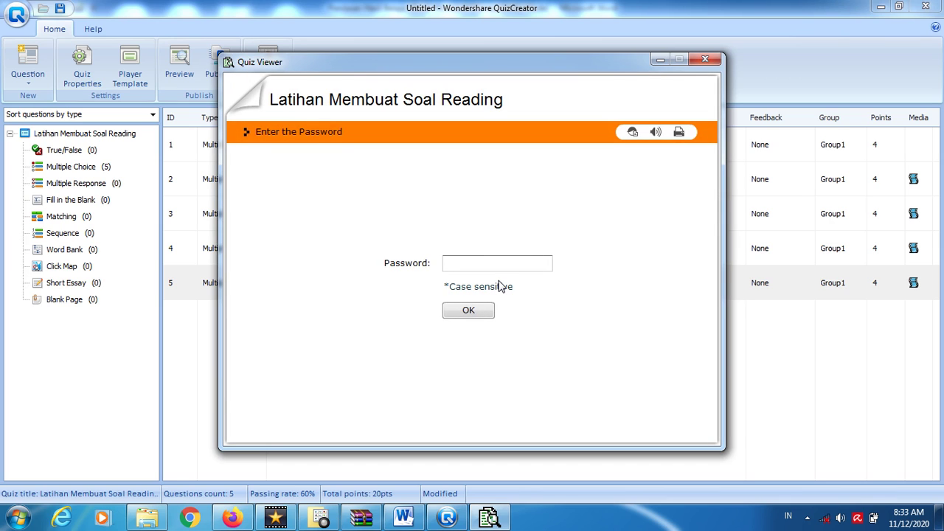
{"action": "left_click", "coordinate": [470, 310]}
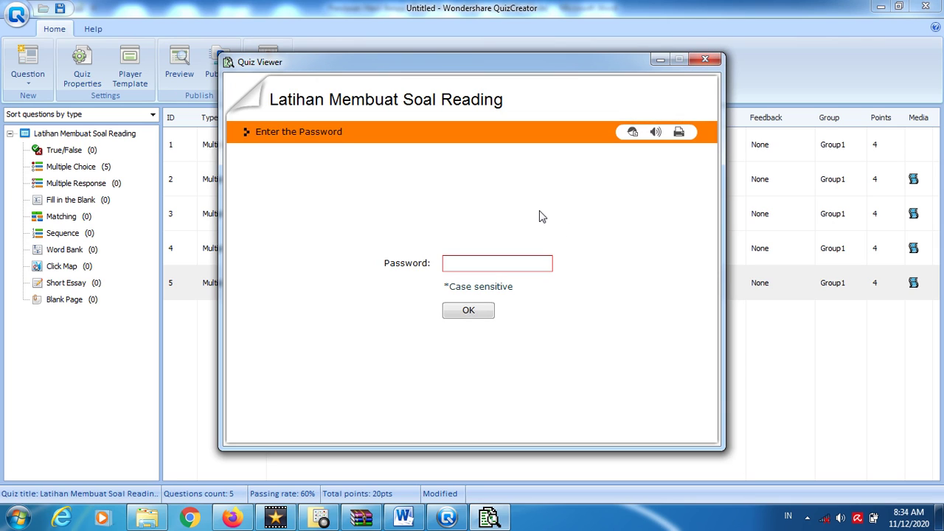
{"action": "left_click", "coordinate": [485, 264]}
{"action": "type", "text": "**"}
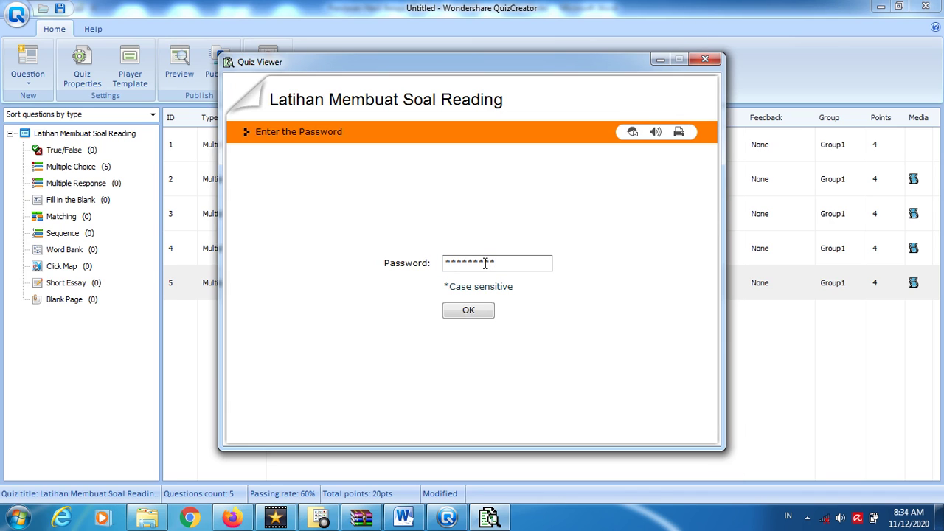
{"action": "key", "text": "Return"}
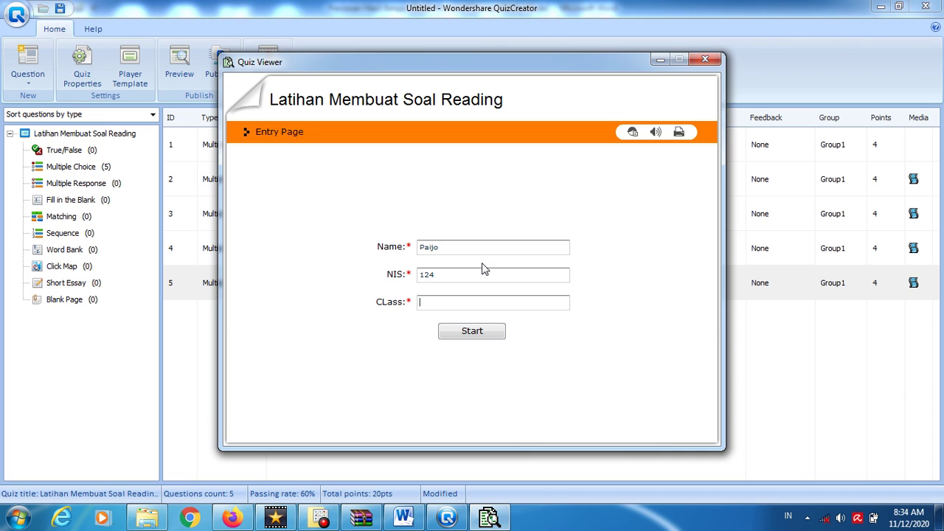
{"action": "left_click", "coordinate": [476, 331]}
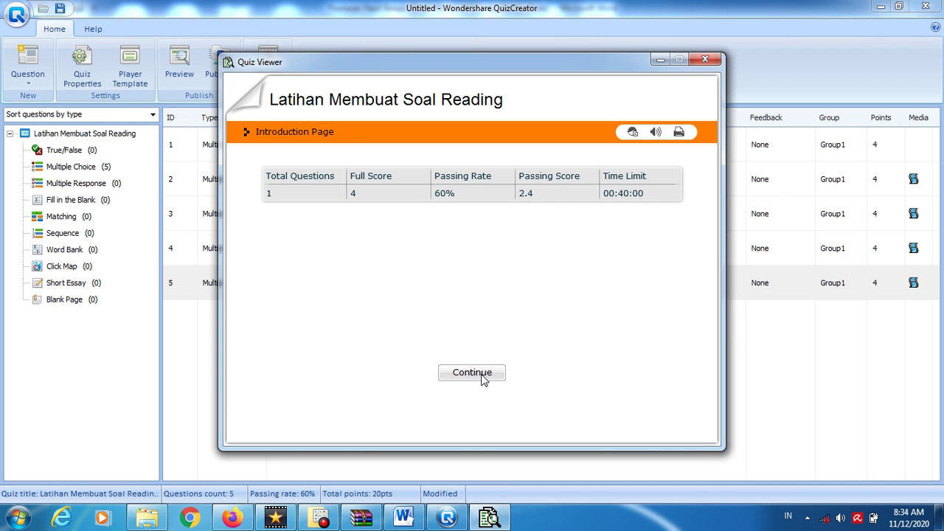
{"action": "left_click", "coordinate": [704, 60]}
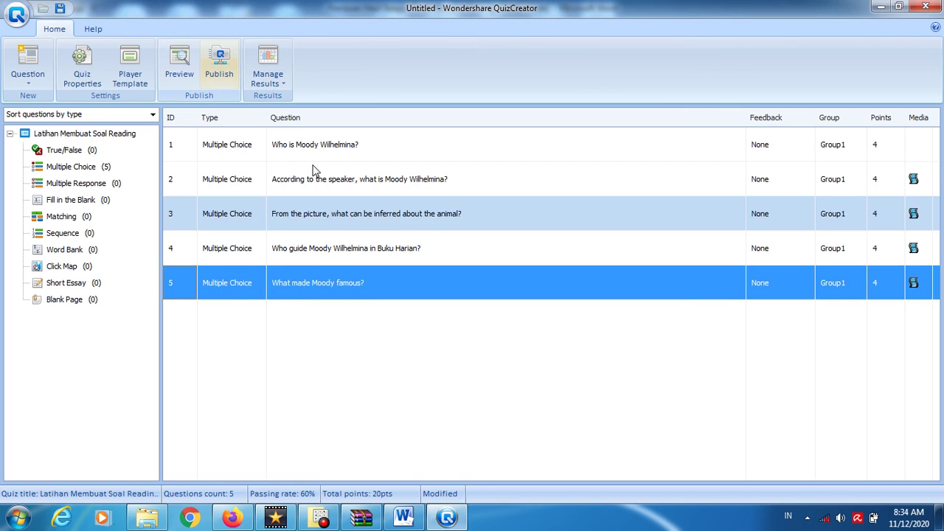
- Turn on question randomization in Quiz Settings, adjusting the random question count, and apply
{"action": "left_click", "coordinate": [81, 72]}
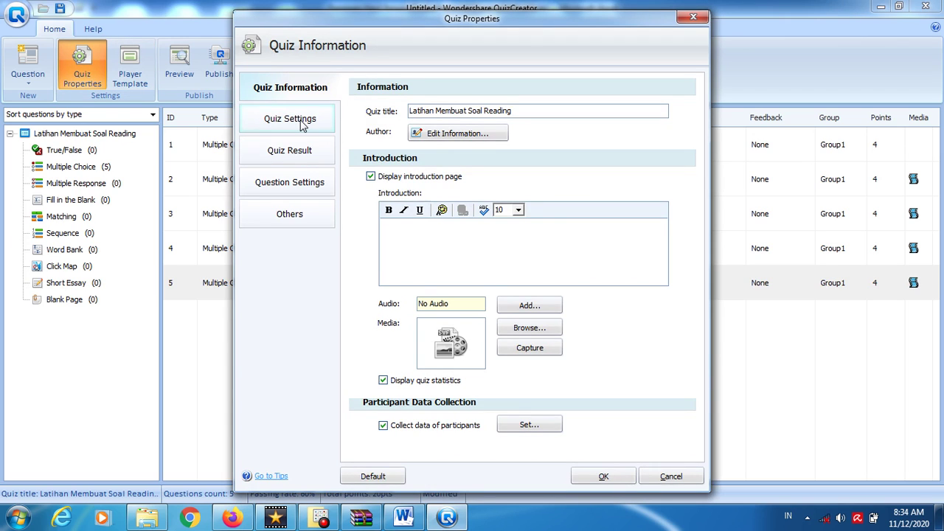
{"action": "left_click", "coordinate": [300, 124]}
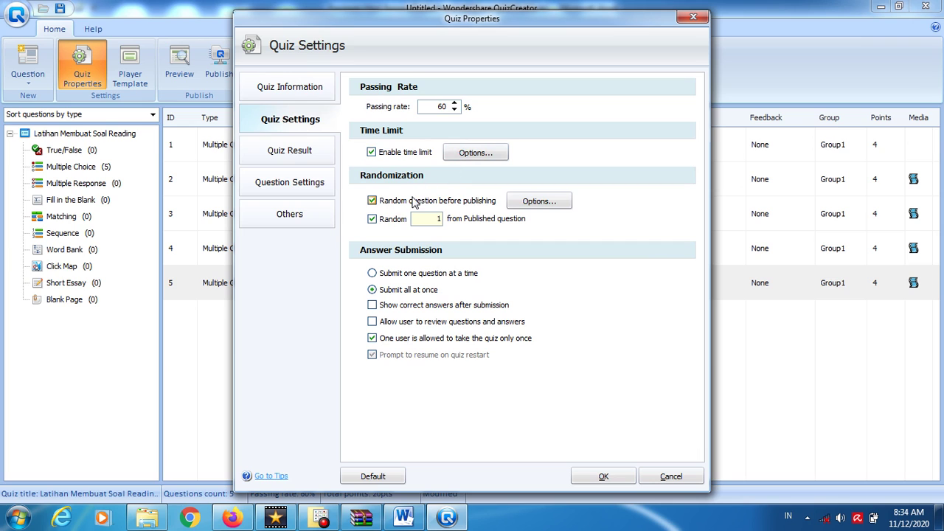
{"action": "left_click", "coordinate": [536, 204]}
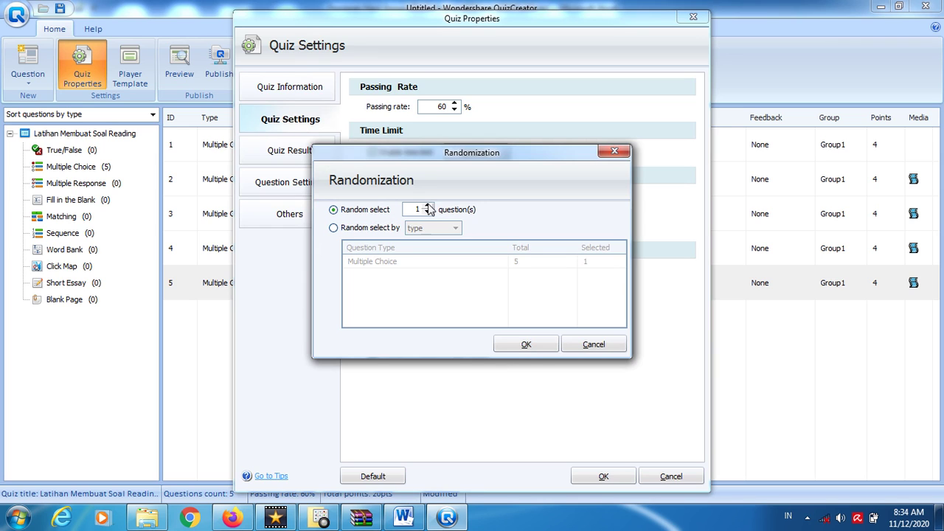
{"action": "left_click", "coordinate": [428, 208]}
{"action": "left_click", "coordinate": [528, 344]}
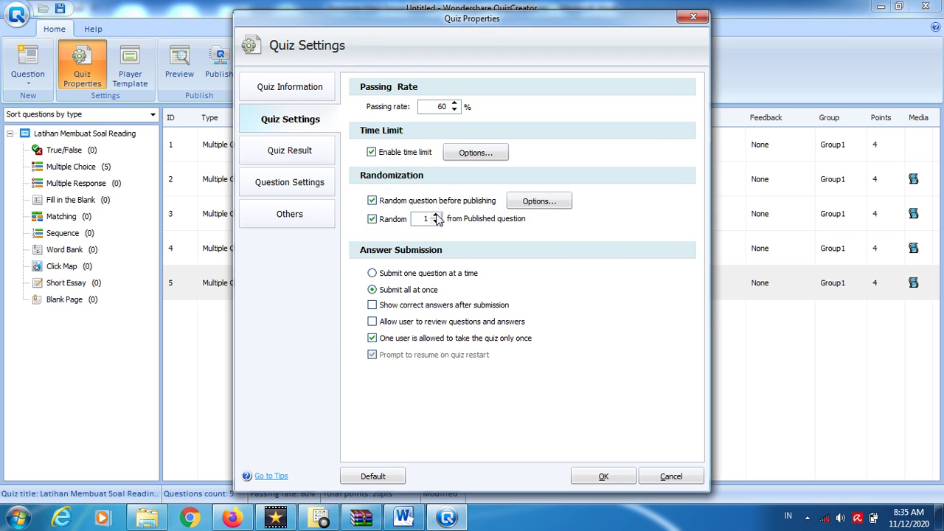
{"action": "left_click", "coordinate": [436, 215]}
{"action": "left_click", "coordinate": [597, 477]}
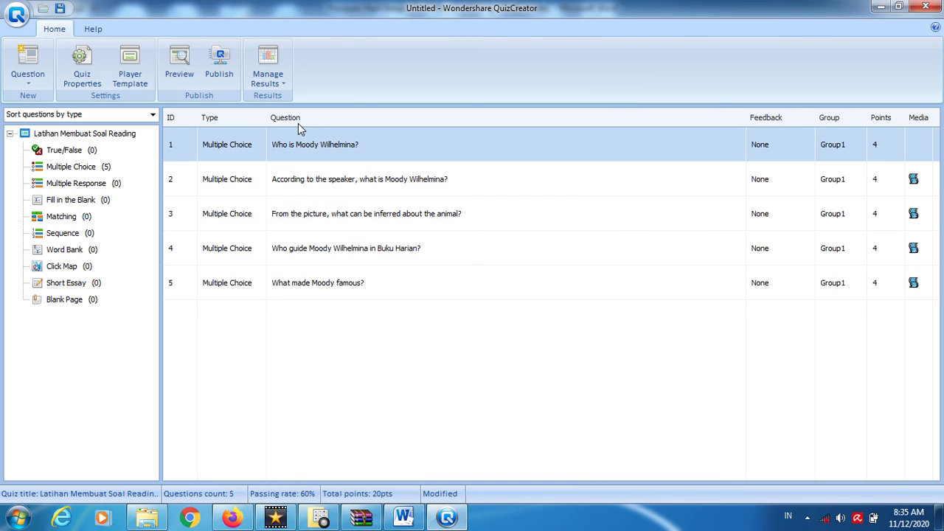
- Launch the quiz preview, pass the password and participant pages, and begin the quiz
{"action": "left_click", "coordinate": [190, 74]}
{"action": "left_click", "coordinate": [396, 249]}
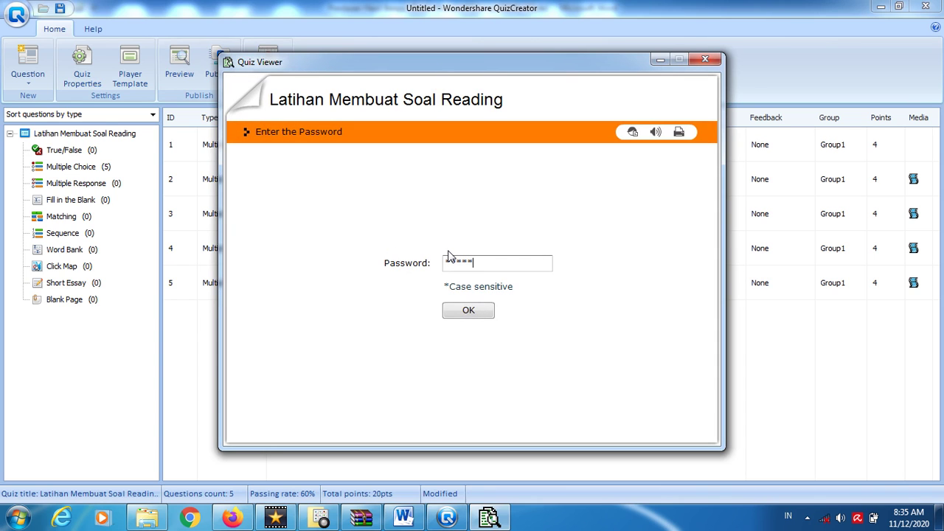
{"action": "key", "text": "Return"}
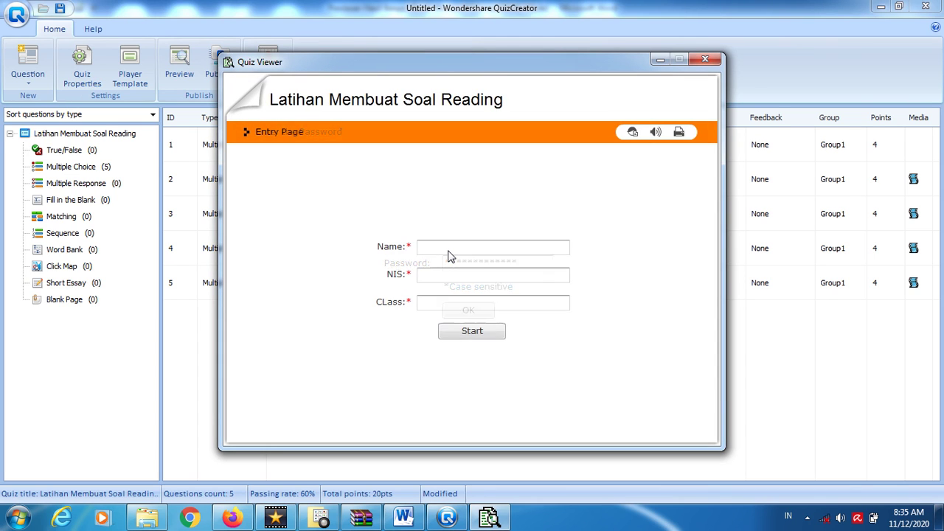
{"action": "key", "text": "Return"}
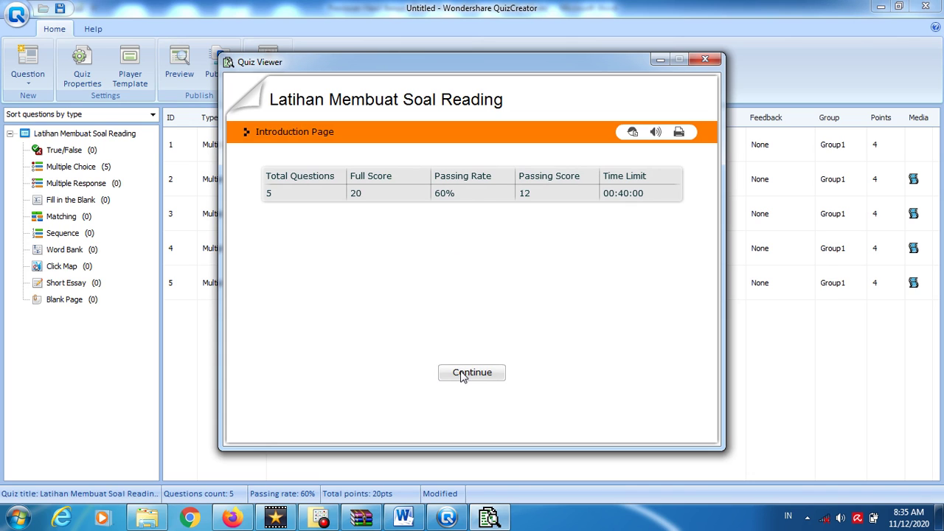
{"action": "left_click", "coordinate": [462, 375]}
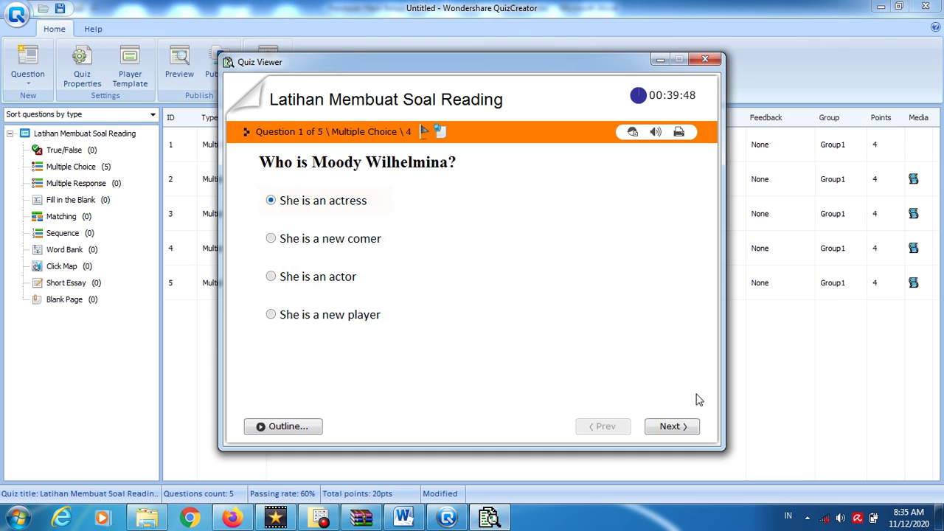
- Work through questions 2 and 3, playing the audio clip and enlarging the penguin picture
{"action": "left_click", "coordinate": [673, 427]}
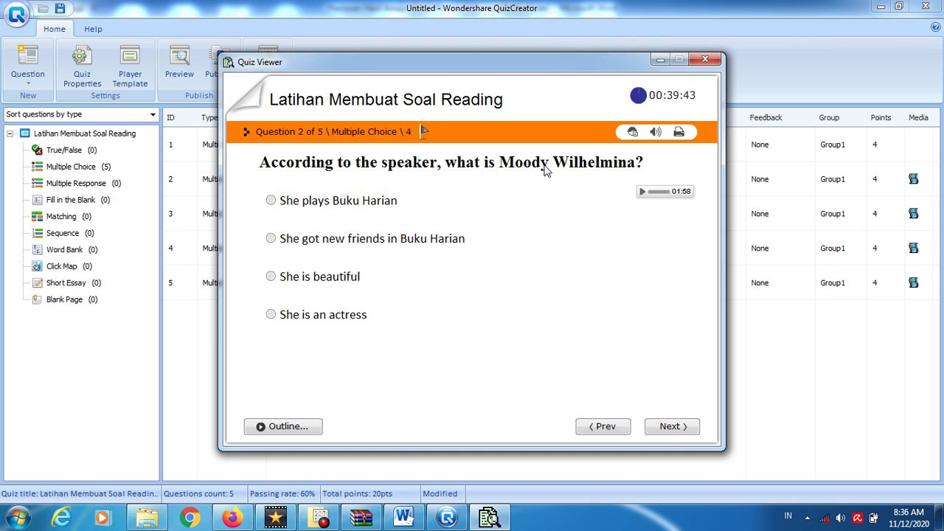
{"action": "left_click", "coordinate": [641, 191]}
{"action": "left_click", "coordinate": [643, 193]}
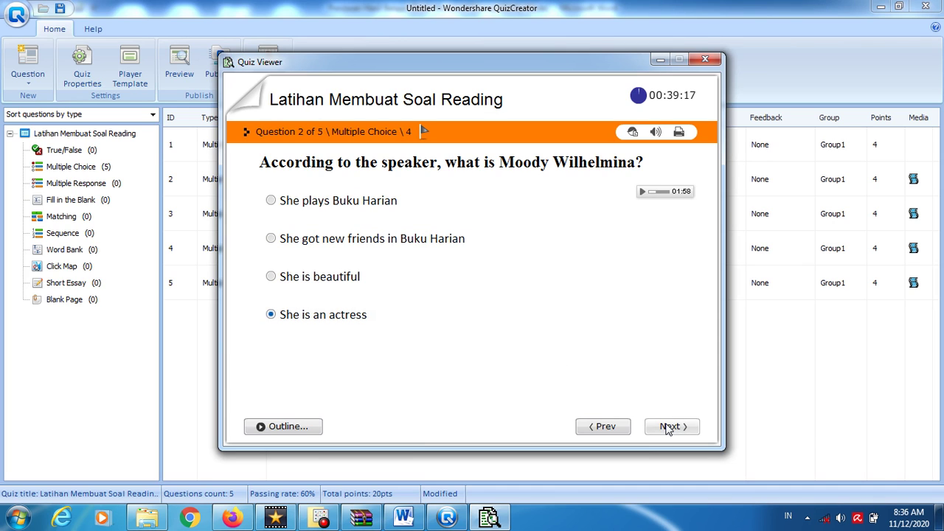
{"action": "left_click", "coordinate": [668, 428]}
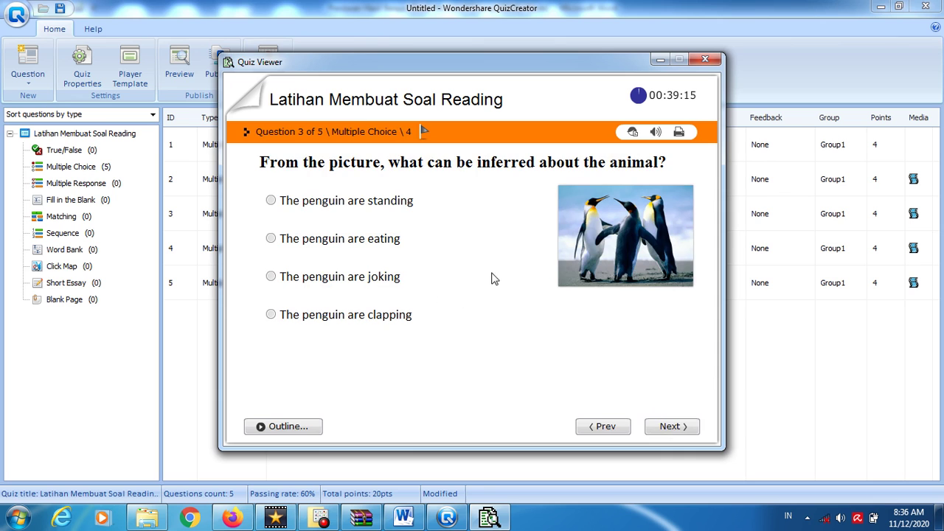
{"action": "left_click", "coordinate": [623, 214]}
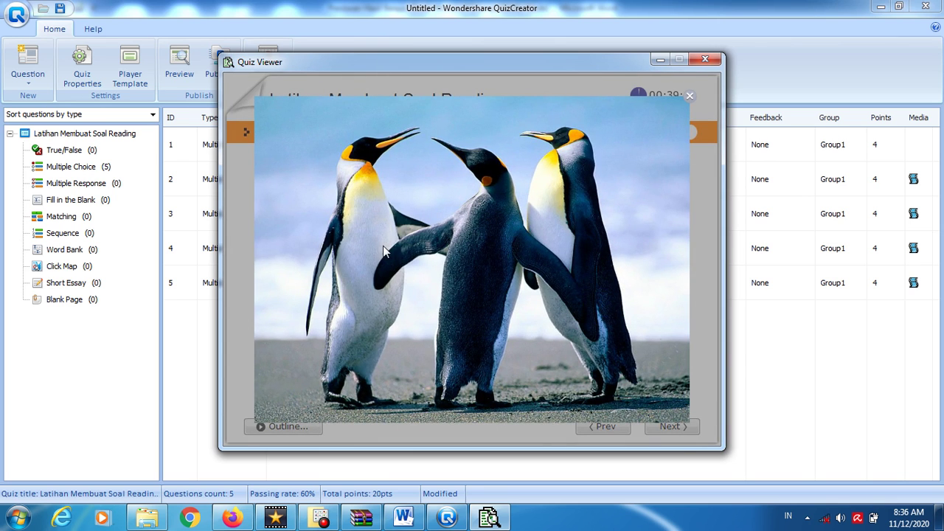
{"action": "left_click", "coordinate": [687, 101]}
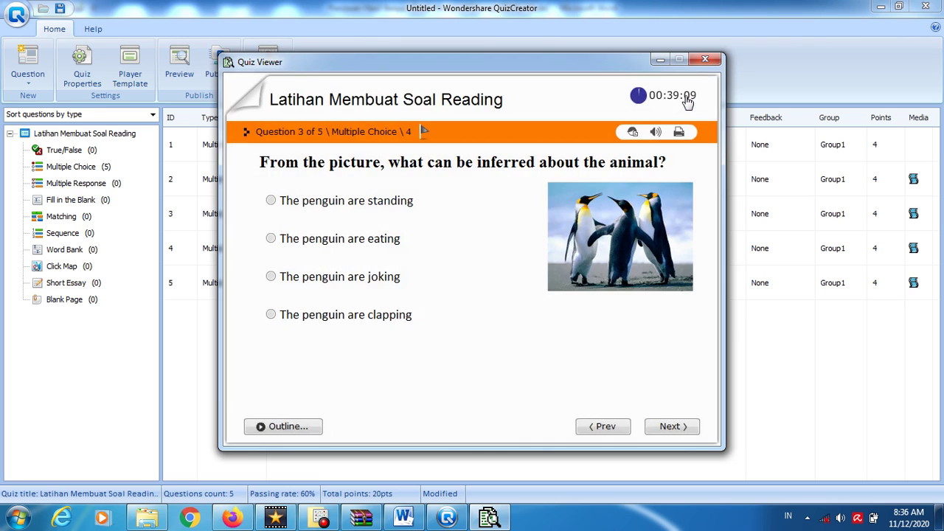
{"action": "left_click", "coordinate": [641, 225]}
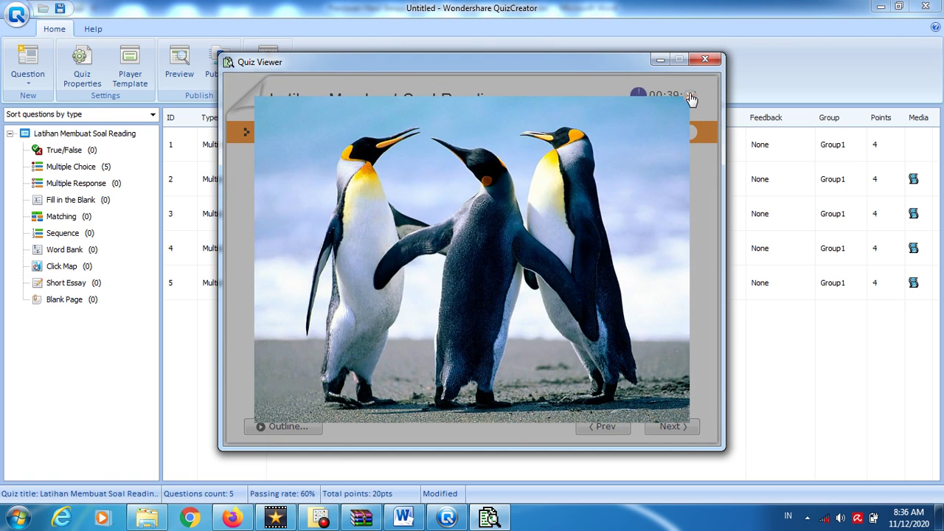
{"action": "left_click", "coordinate": [689, 96]}
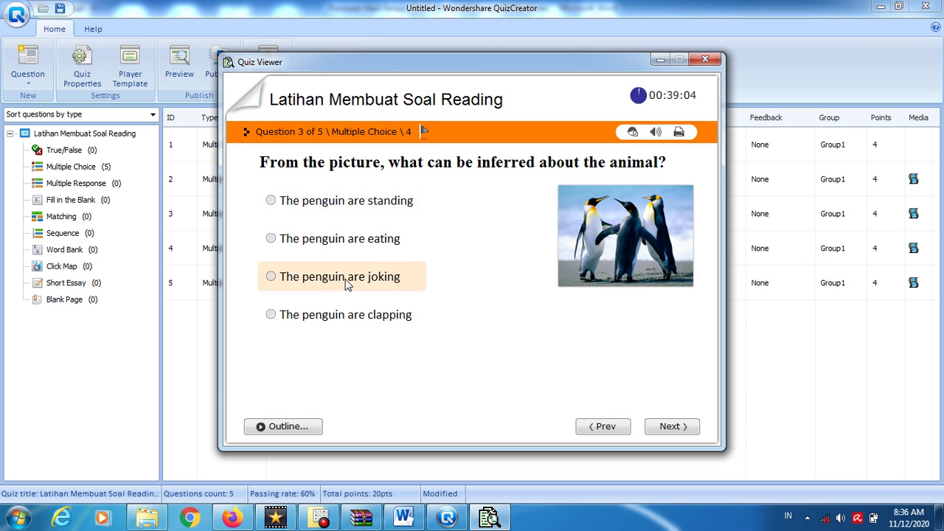
{"action": "left_click", "coordinate": [668, 426]}
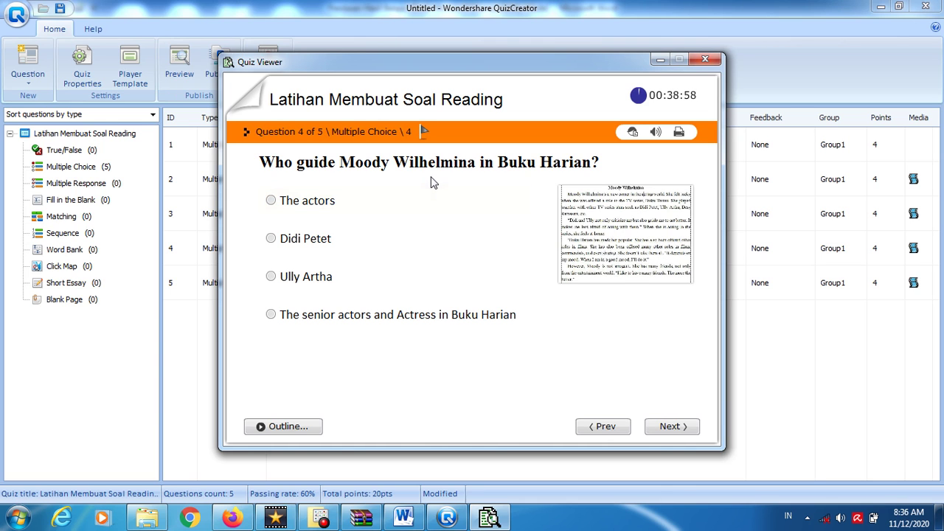
- Read the enlarged reading passage on questions 4 and 5
{"action": "left_click", "coordinate": [610, 251]}
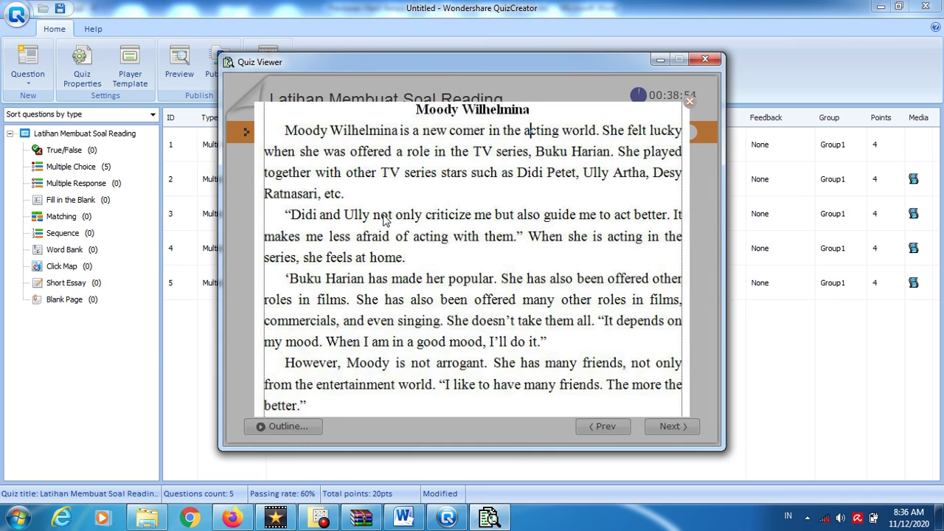
{"action": "left_click", "coordinate": [686, 106]}
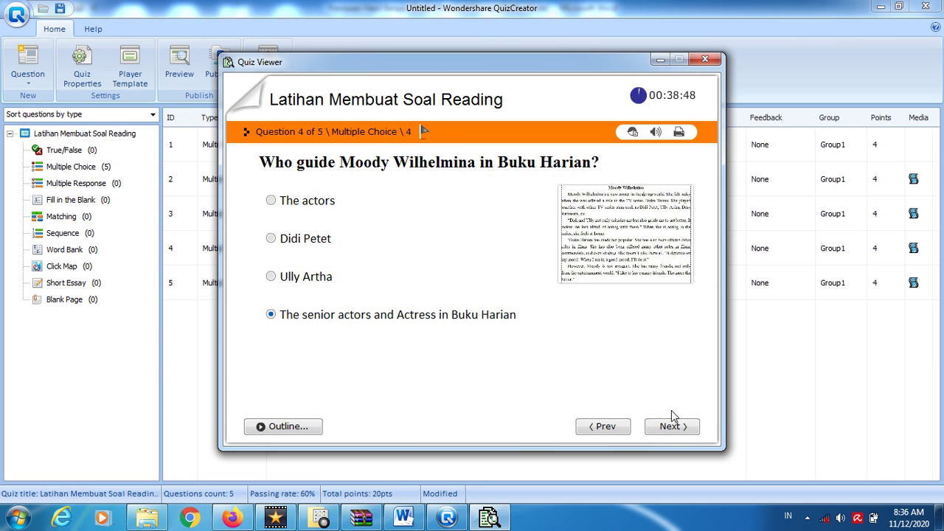
{"action": "left_click", "coordinate": [670, 433]}
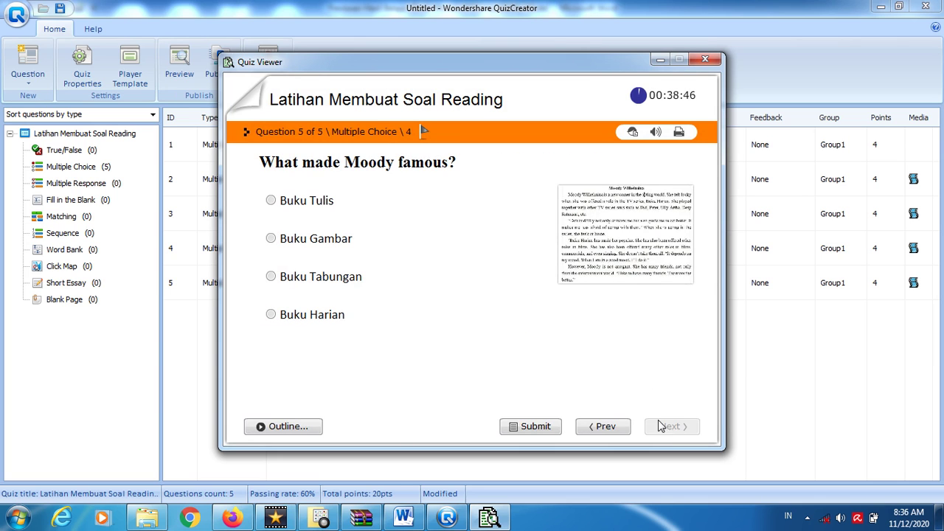
{"action": "left_click", "coordinate": [623, 229]}
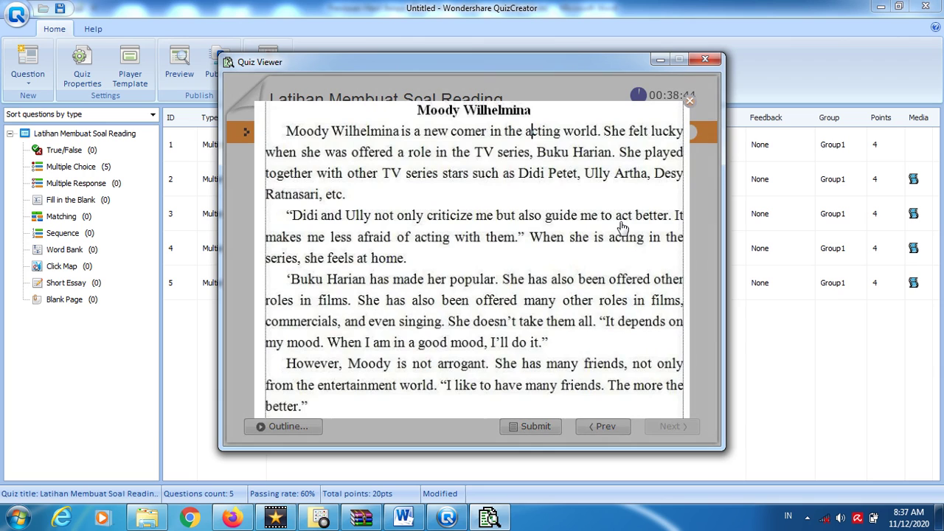
{"action": "left_click", "coordinate": [688, 101]}
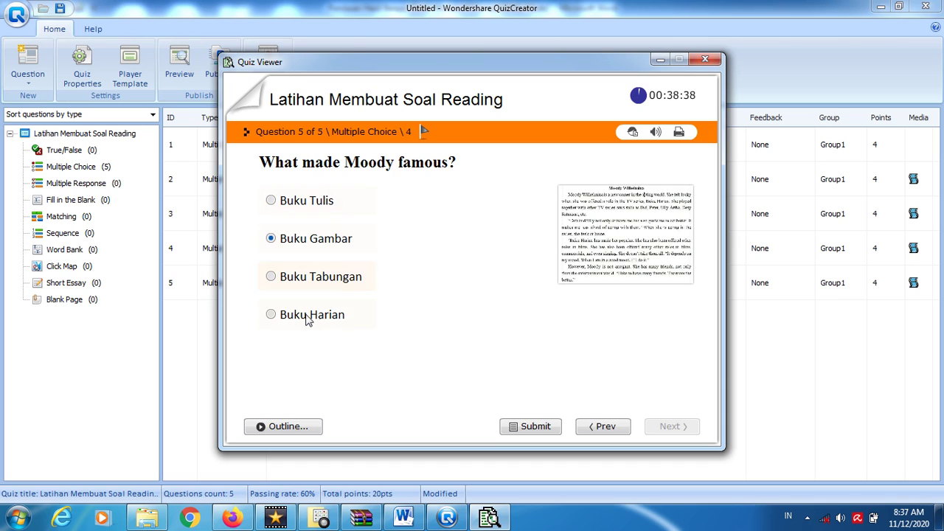
- Submit the previewed quiz for a 16 out of 20 result and close the preview
{"action": "left_click", "coordinate": [525, 427]}
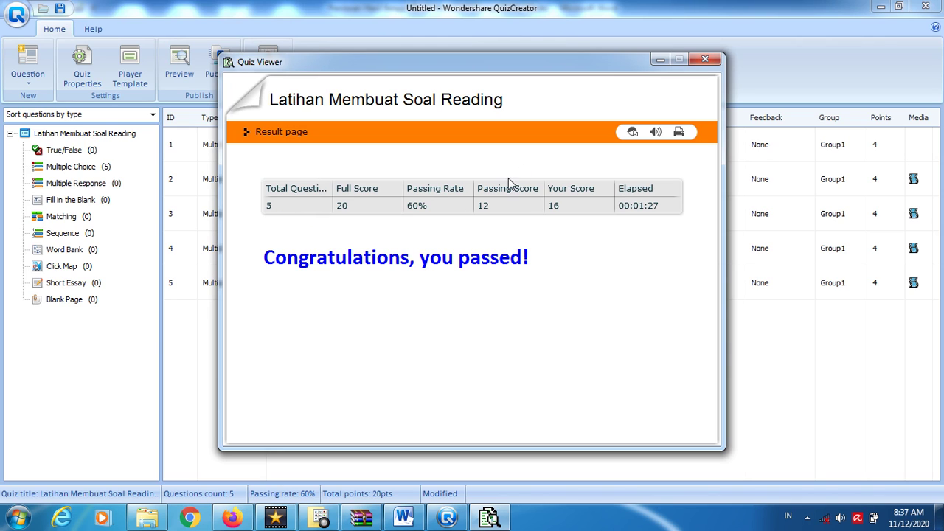
{"action": "left_click", "coordinate": [705, 60]}
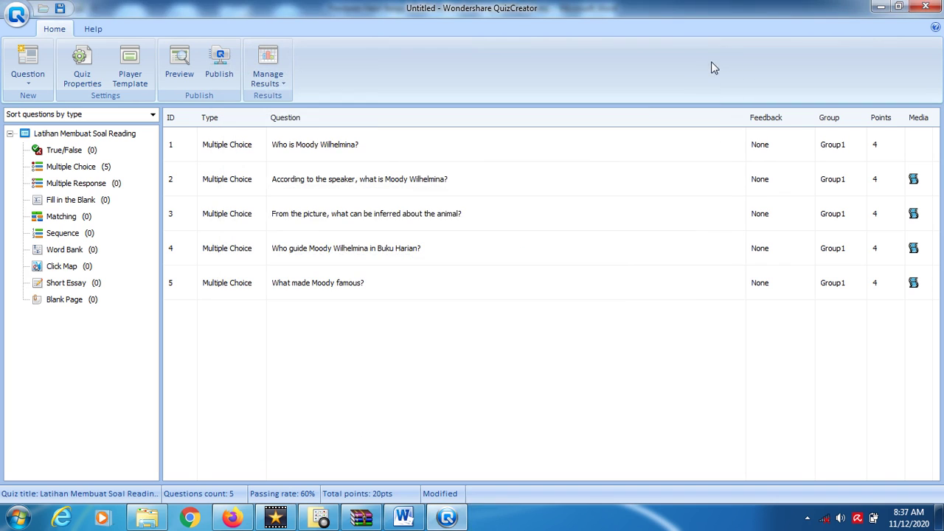
{"action": "left_click", "coordinate": [328, 157]}
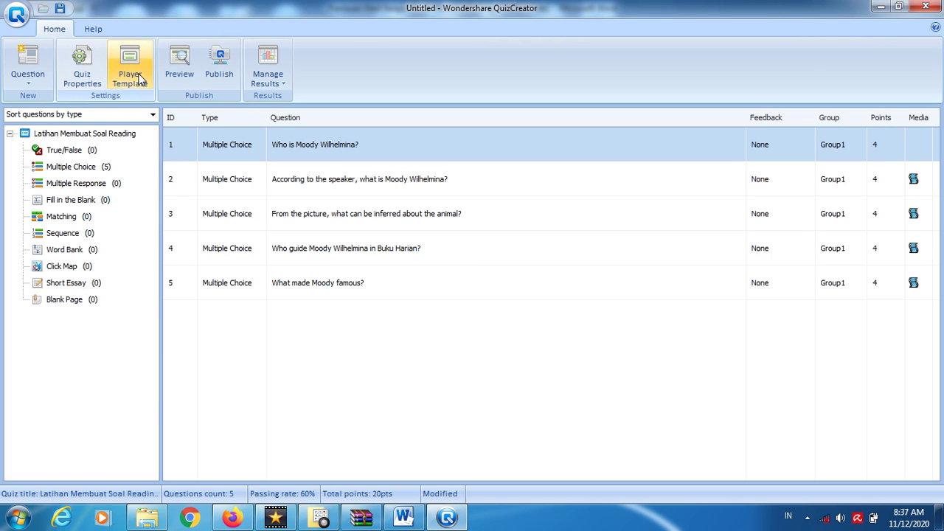
- Apply the purple player theme and disable audio effects in the Sound settings
{"action": "left_click", "coordinate": [141, 78]}
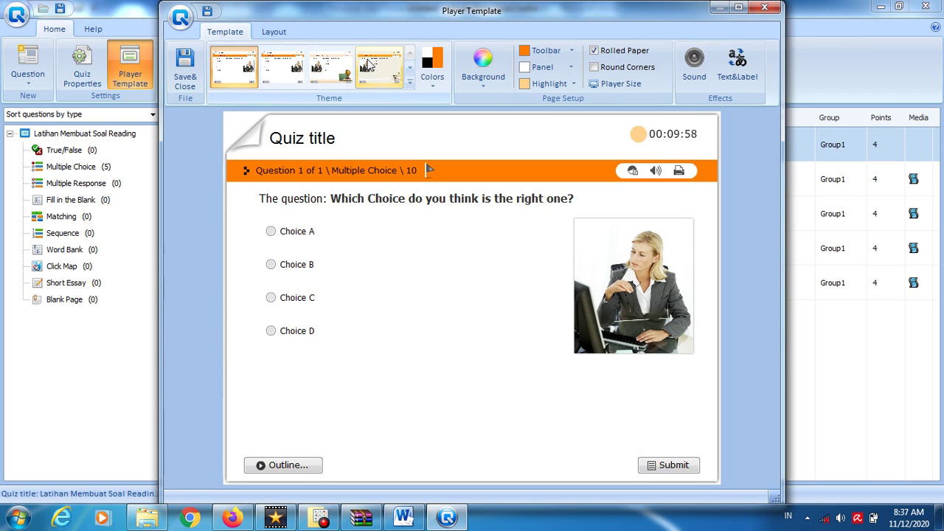
{"action": "left_click", "coordinate": [409, 82]}
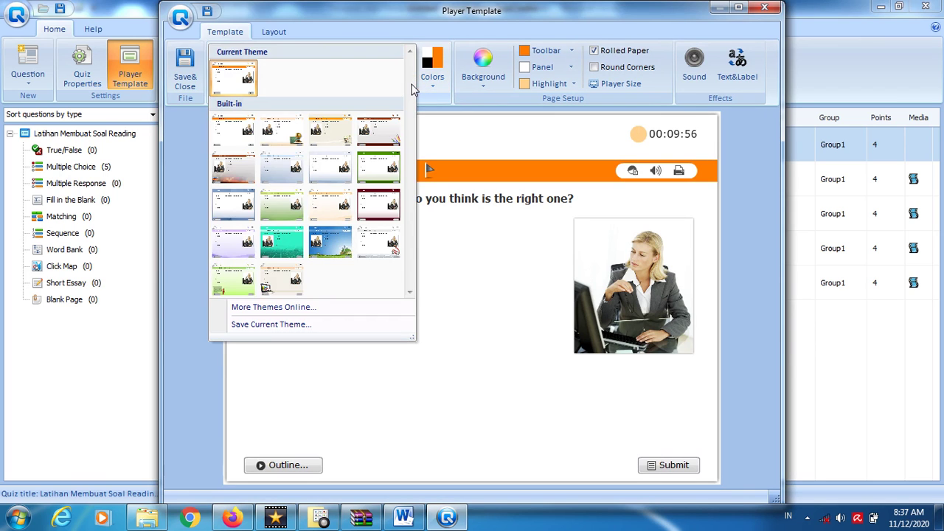
{"action": "left_click", "coordinate": [236, 251]}
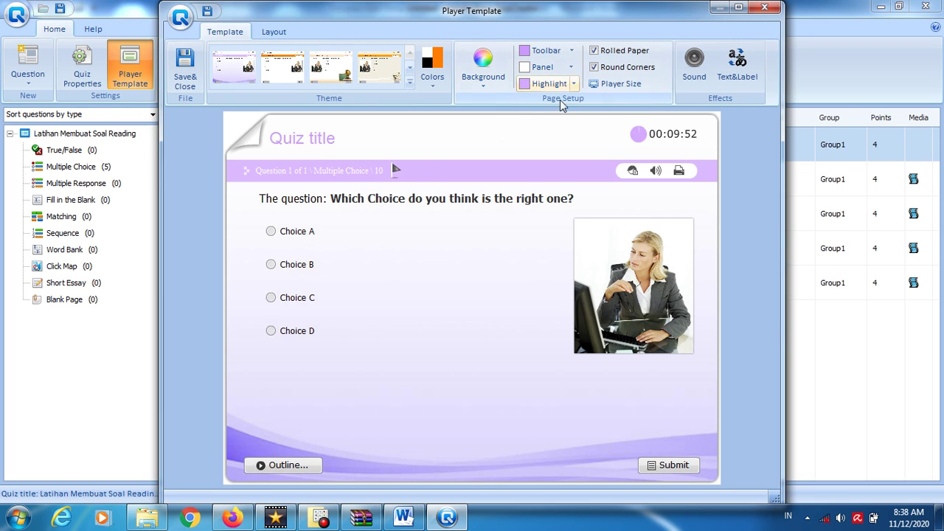
{"action": "left_click", "coordinate": [693, 73]}
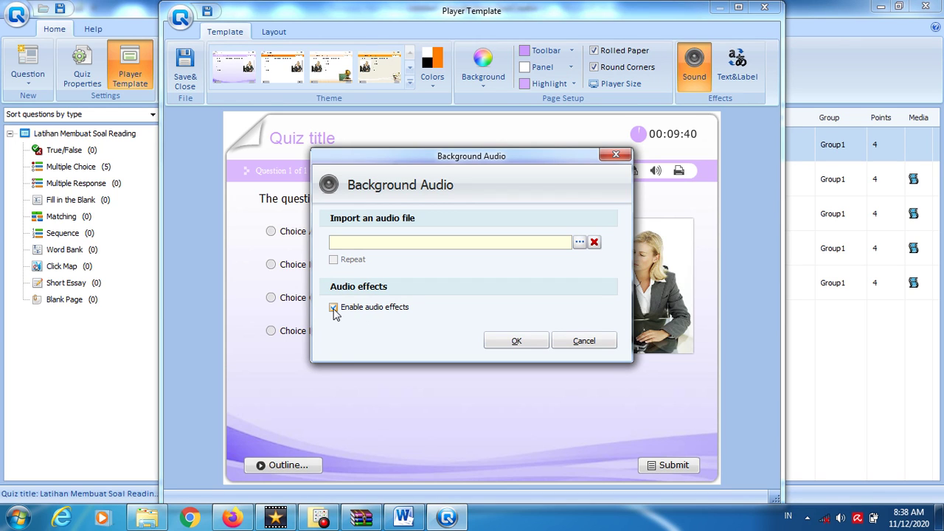
{"action": "left_click", "coordinate": [333, 308]}
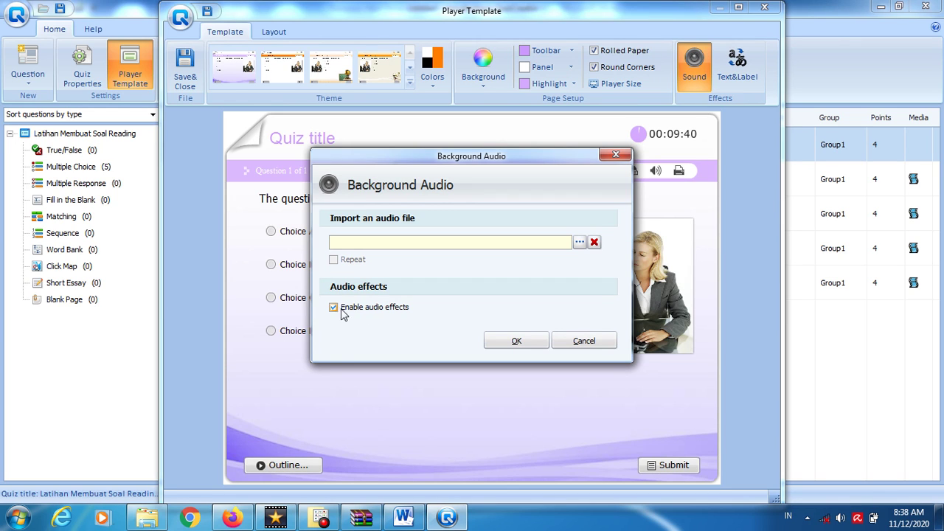
{"action": "left_click", "coordinate": [517, 342]}
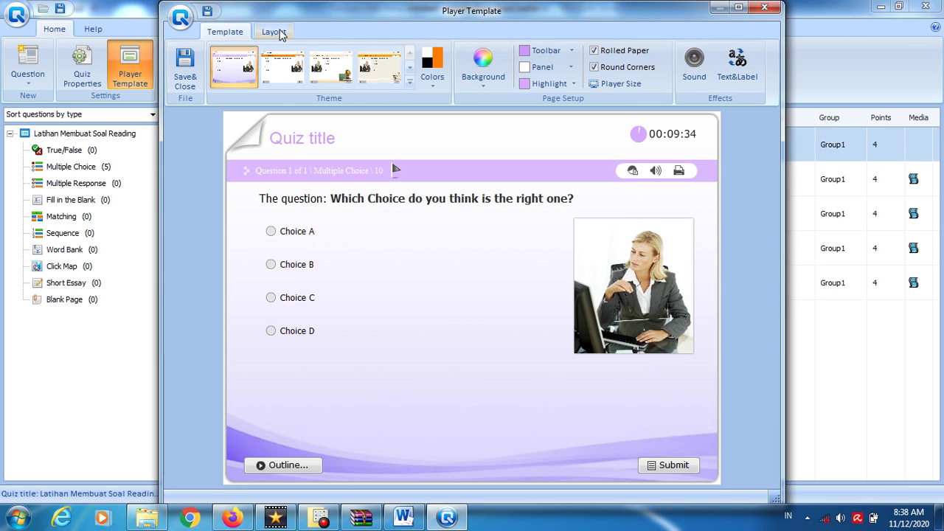
- Hide Outline, Question Points, Question Type, Question Flag and Print, then save the template
{"action": "left_click", "coordinate": [273, 37]}
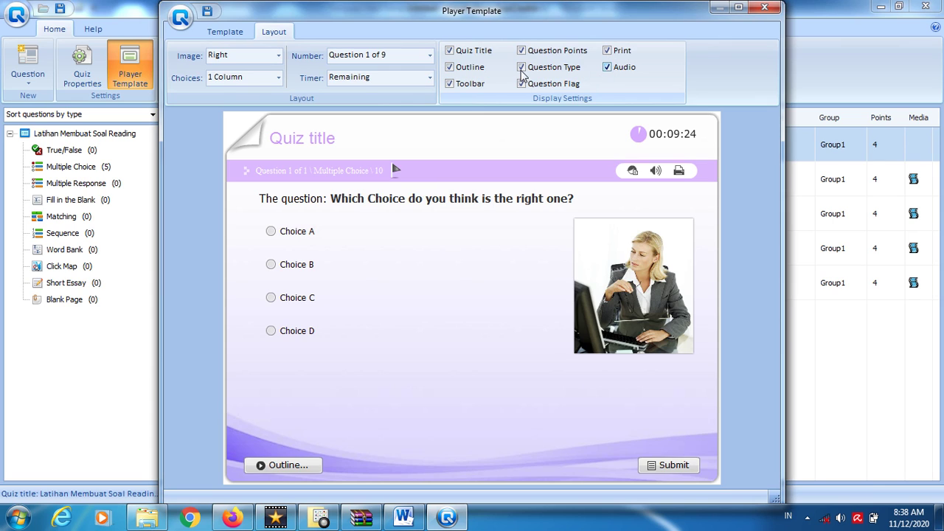
{"action": "left_click", "coordinate": [464, 68]}
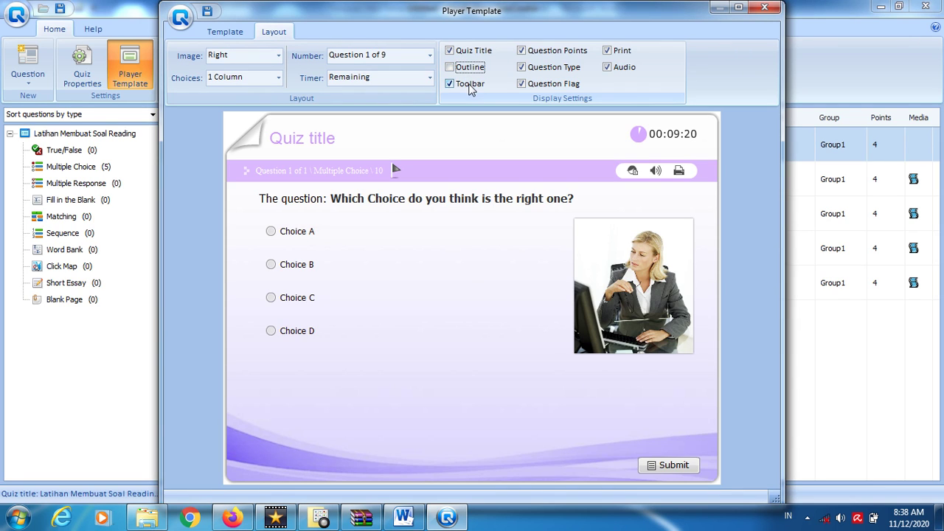
{"action": "left_click", "coordinate": [539, 51]}
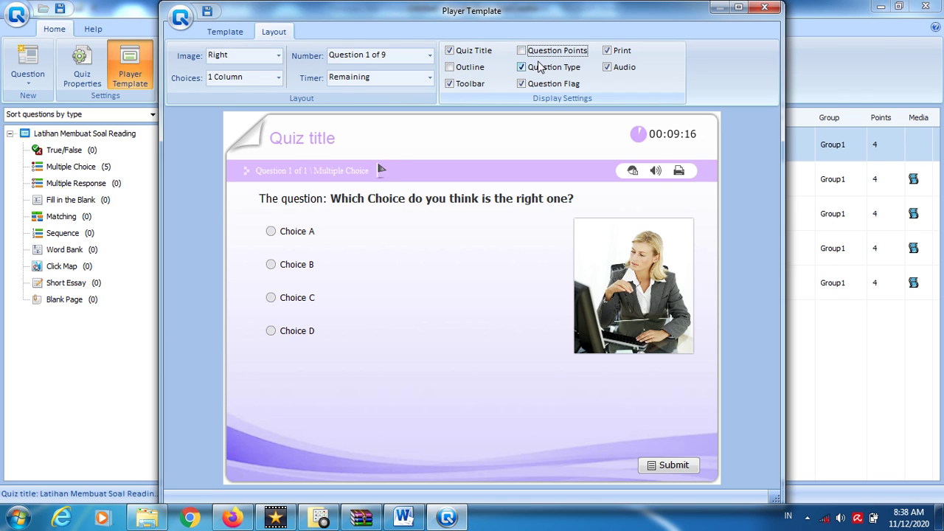
{"action": "left_click", "coordinate": [541, 67]}
{"action": "left_click", "coordinate": [541, 85]}
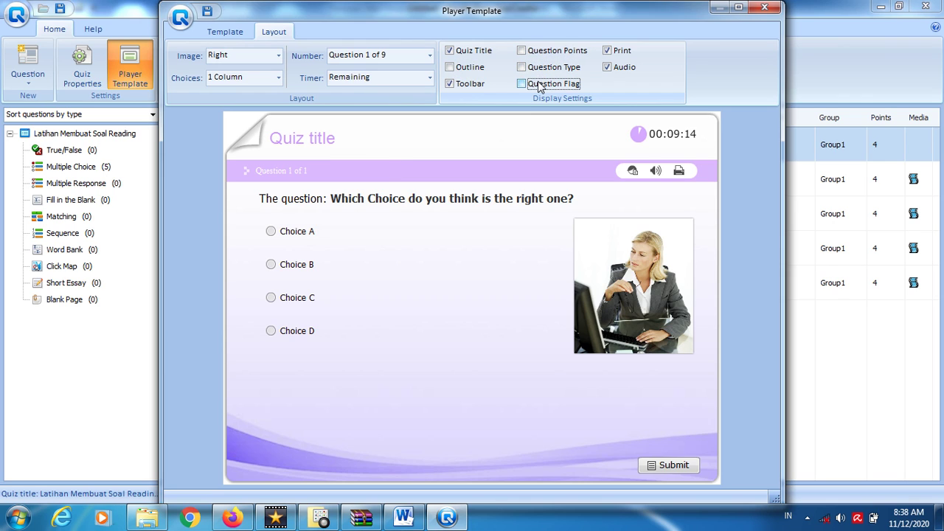
{"action": "left_click", "coordinate": [606, 52]}
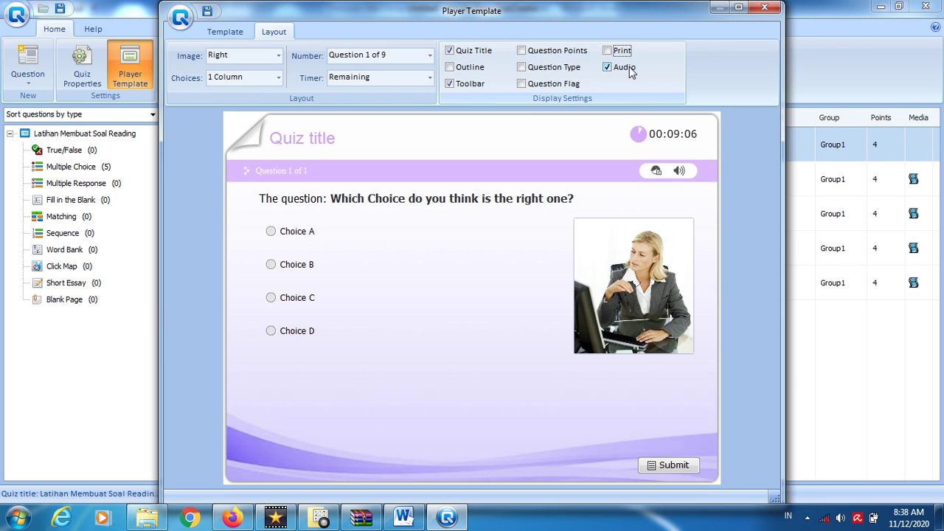
{"action": "left_click", "coordinate": [227, 32]}
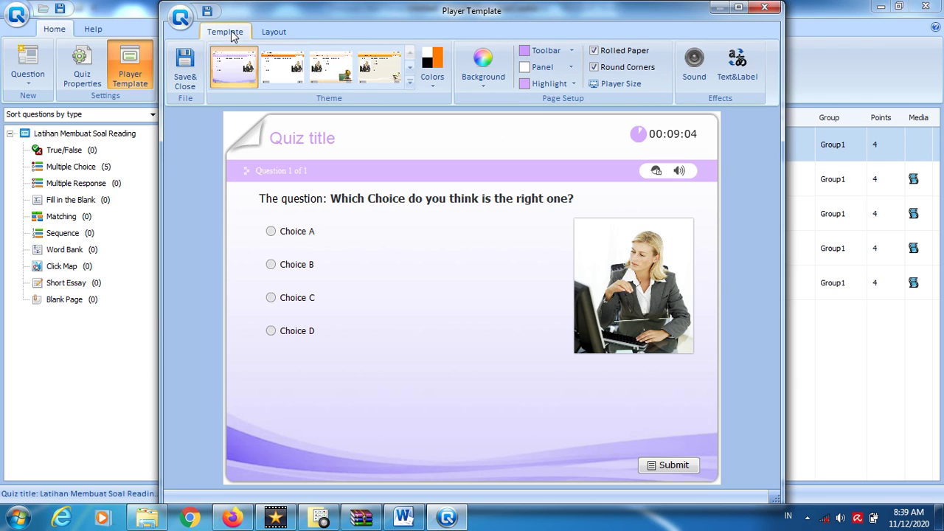
{"action": "left_click", "coordinate": [185, 79]}
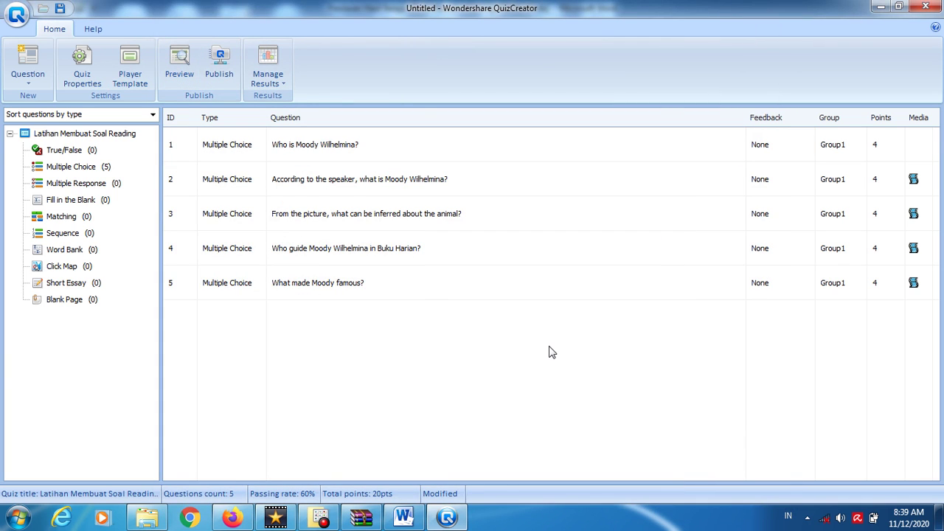
{"action": "left_click", "coordinate": [221, 71]}
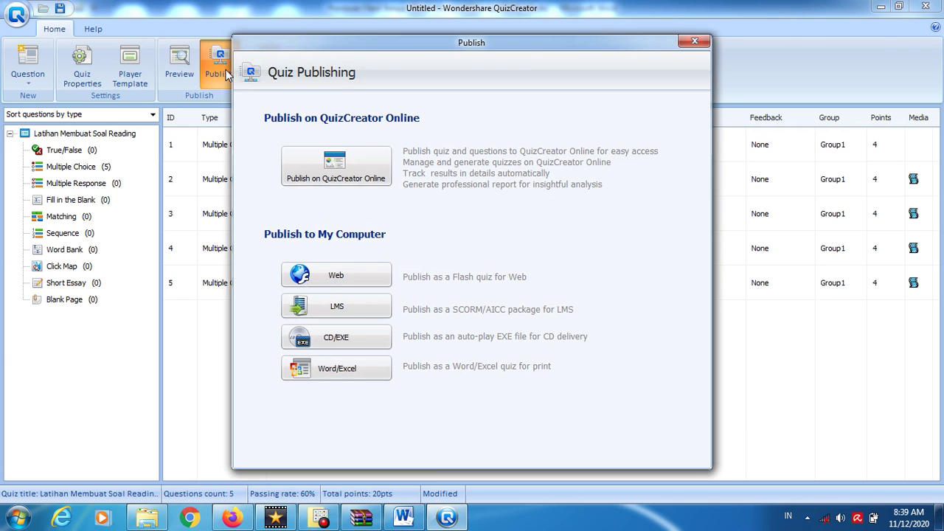
{"action": "left_click", "coordinate": [341, 338]}
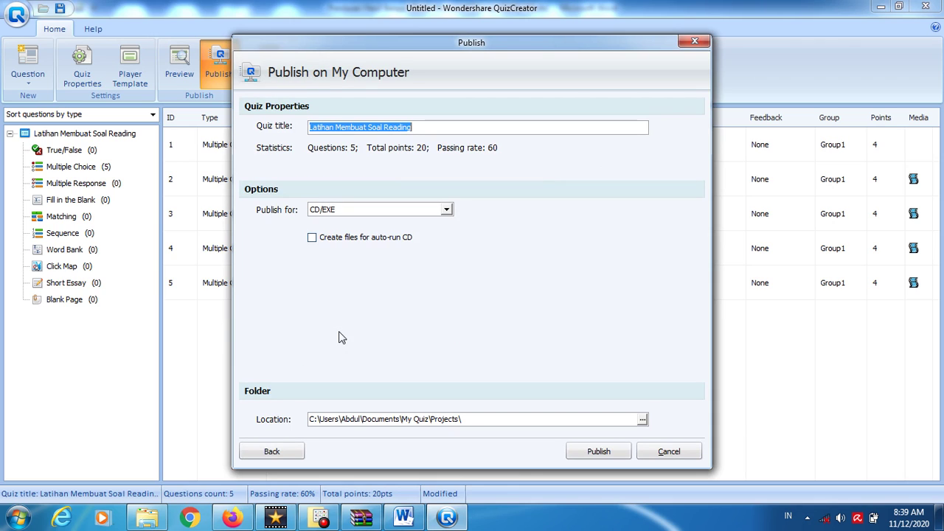
{"action": "left_click", "coordinate": [366, 129]}
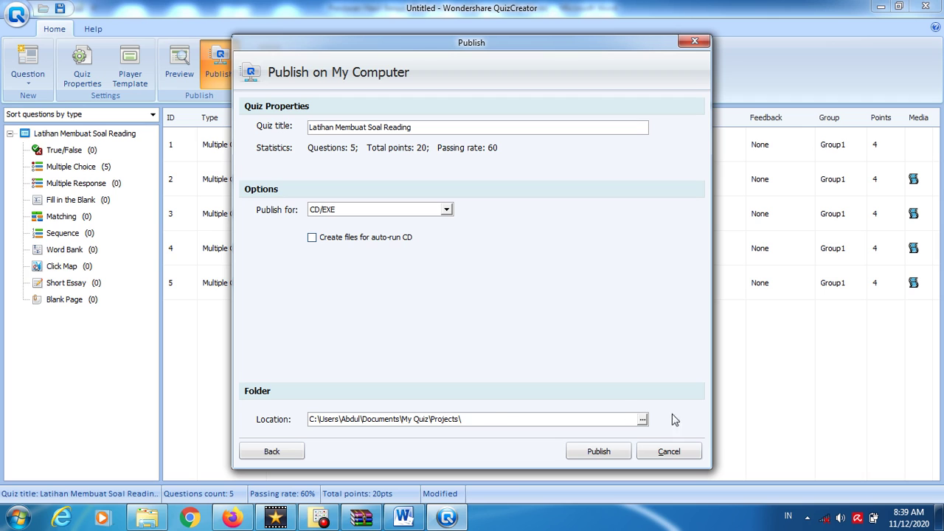
{"action": "left_click", "coordinate": [660, 453]}
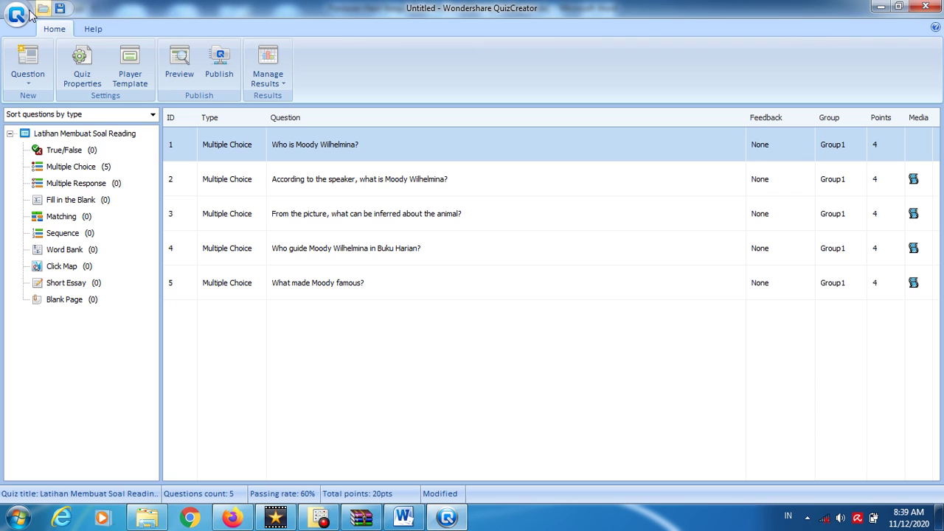
- Save the quiz as 'Project - 1' and close QuizCreator
{"action": "left_click", "coordinate": [61, 10]}
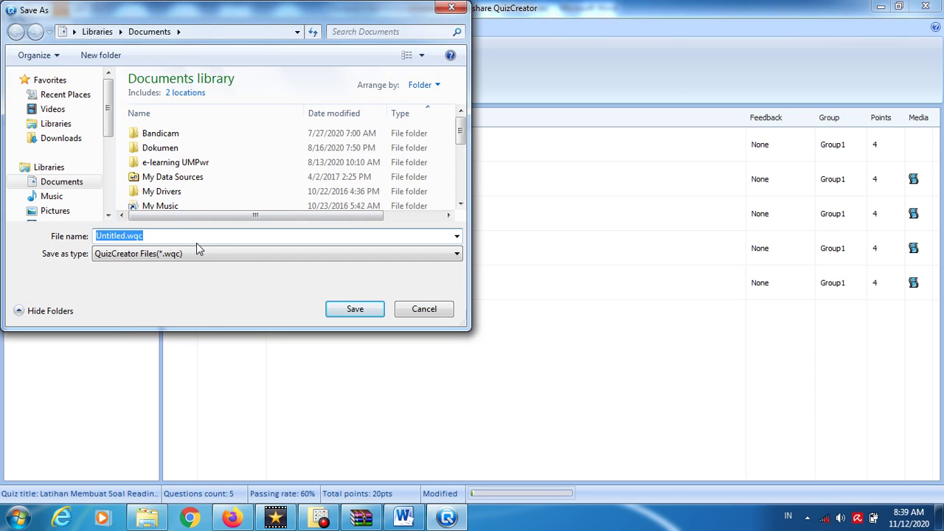
{"action": "type", "text": "Proje"}
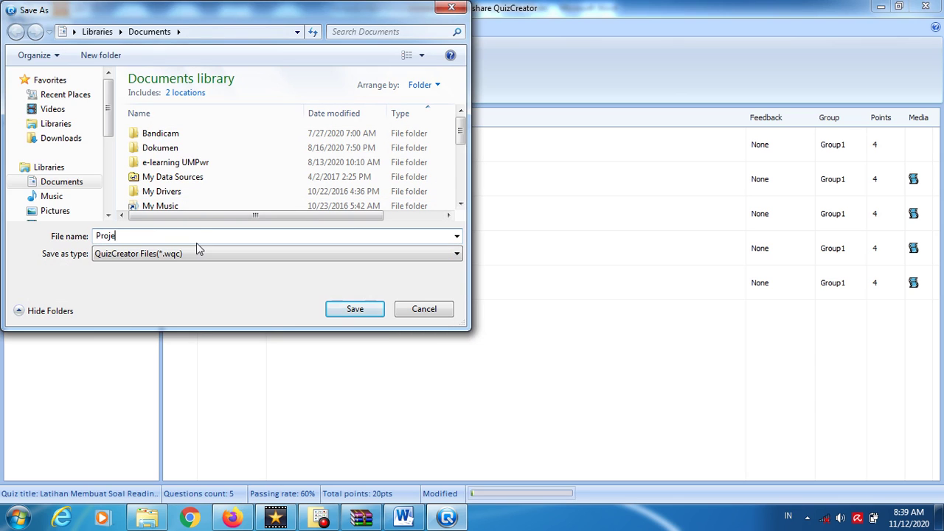
{"action": "type", "text": "ct - 1"}
{"action": "key", "text": "Return"}
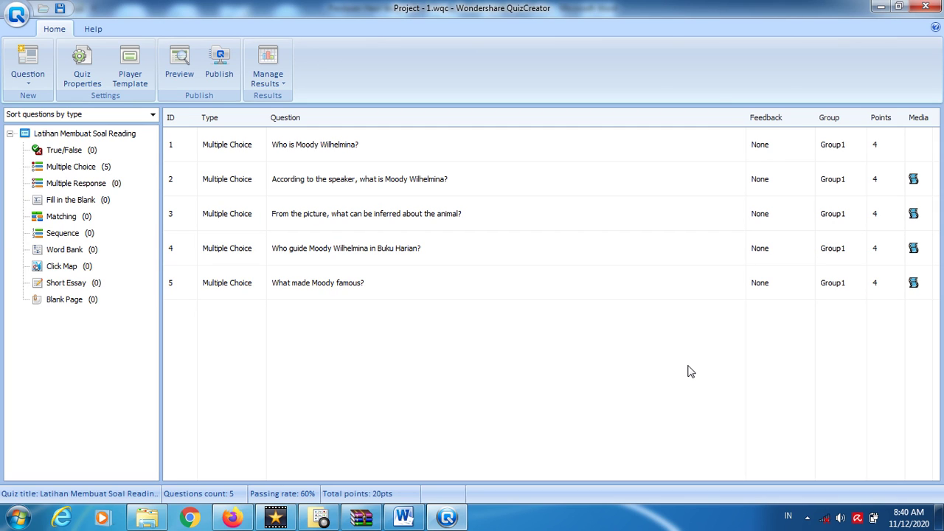
{"action": "left_click", "coordinate": [927, 7]}
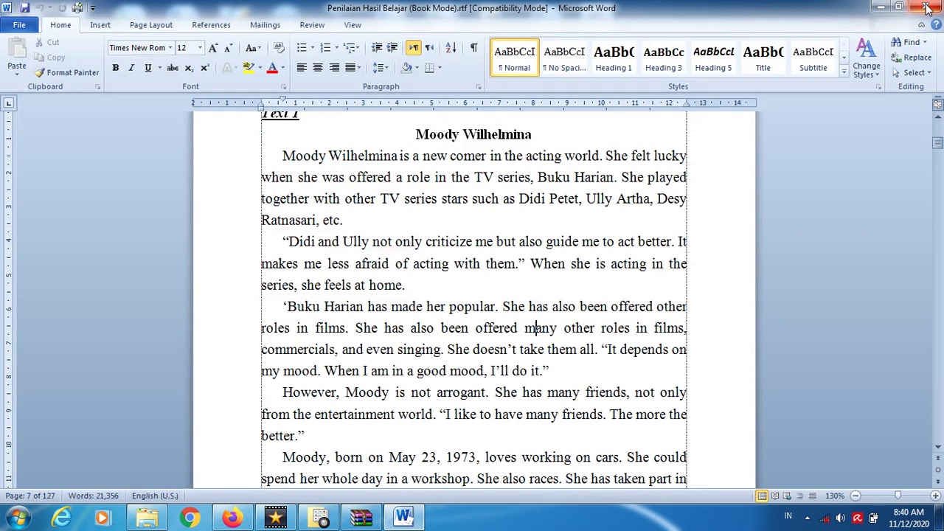